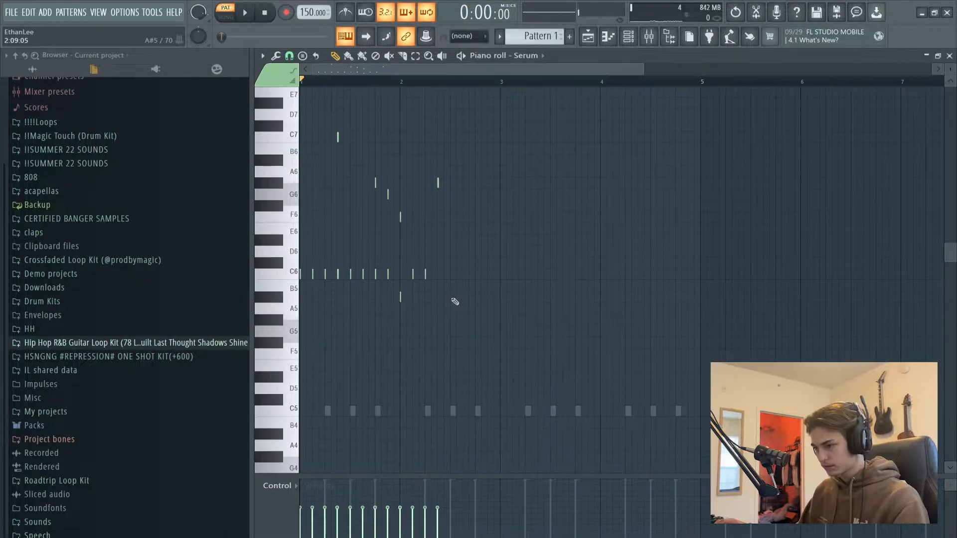
Step: Delete the Serum melody notes in bars 5 to 8 and repeat bars 1 to 4 in their place
{"action": "key", "text": "space"}
{"action": "left_click", "coordinate": [488, 297]}
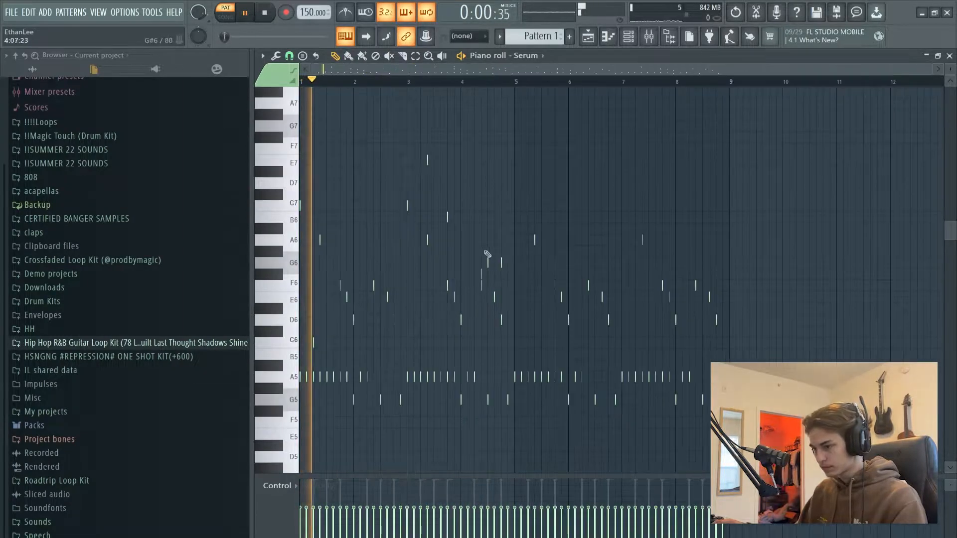
{"action": "left_click_drag", "start_coordinate": [517, 225], "coordinate": [741, 319]}
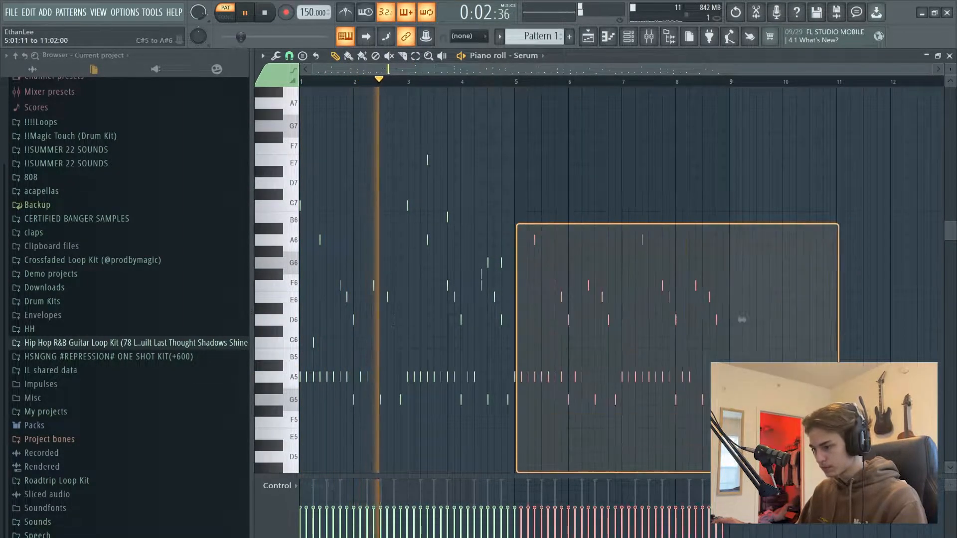
{"action": "key", "text": "Delete"}
{"action": "scroll", "coordinate": [467, 349], "scroll_direction": "down", "scroll_amount": 1}
{"action": "right_click", "coordinate": [515, 368]}
{"action": "key", "text": "space"}
{"action": "key", "text": "space"}
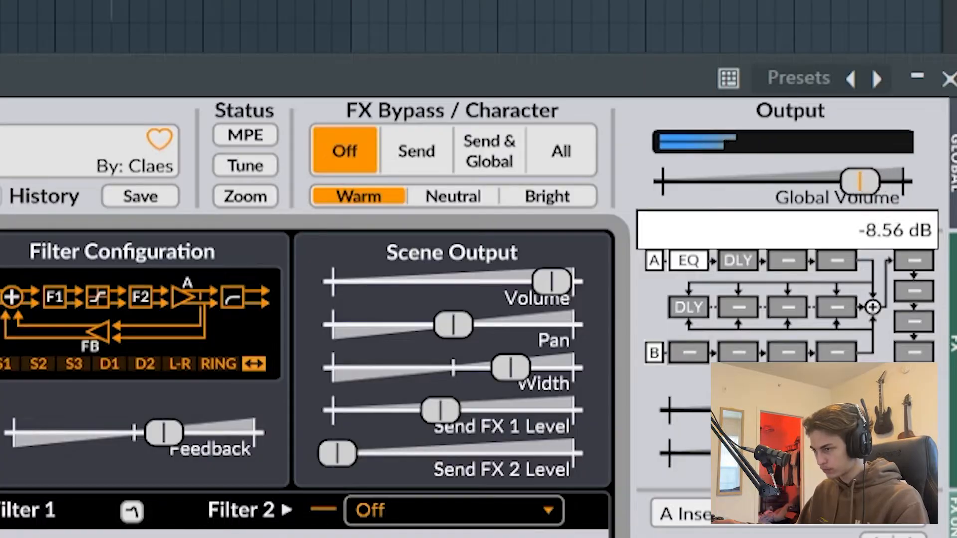
Step: Lower the global volume of Surge XT slightly and play the pattern while reviewing its bass notes
{"action": "mouse_move", "coordinate": [859, 181]}
{"action": "left_mouse_down"}
{"action": "mouse_move", "coordinate": [835, 180]}
{"action": "mouse_move", "coordinate": [851, 180]}
{"action": "left_mouse_up"}
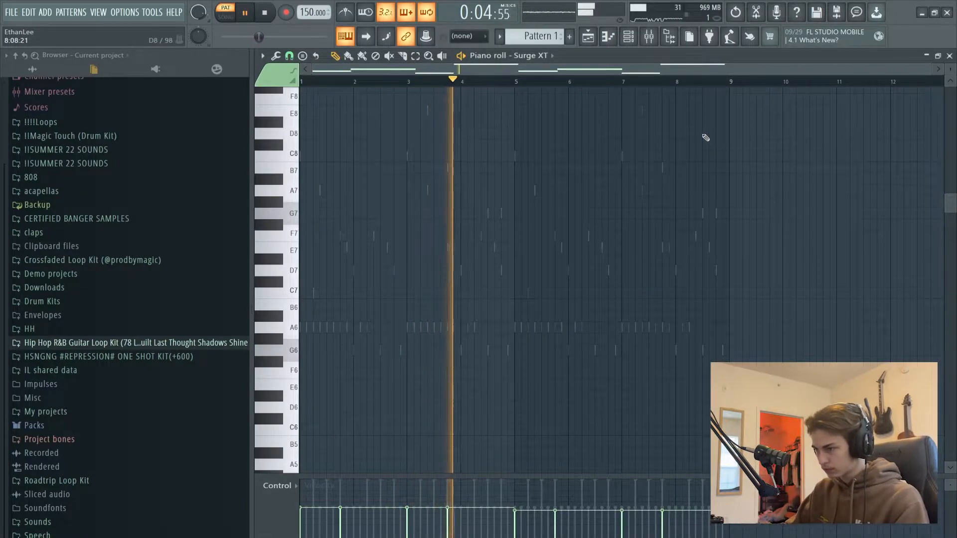
{"action": "scroll", "coordinate": [459, 282], "scroll_direction": "down", "scroll_amount": 8}
{"action": "scroll", "coordinate": [458, 283], "scroll_direction": "down", "scroll_amount": 4}
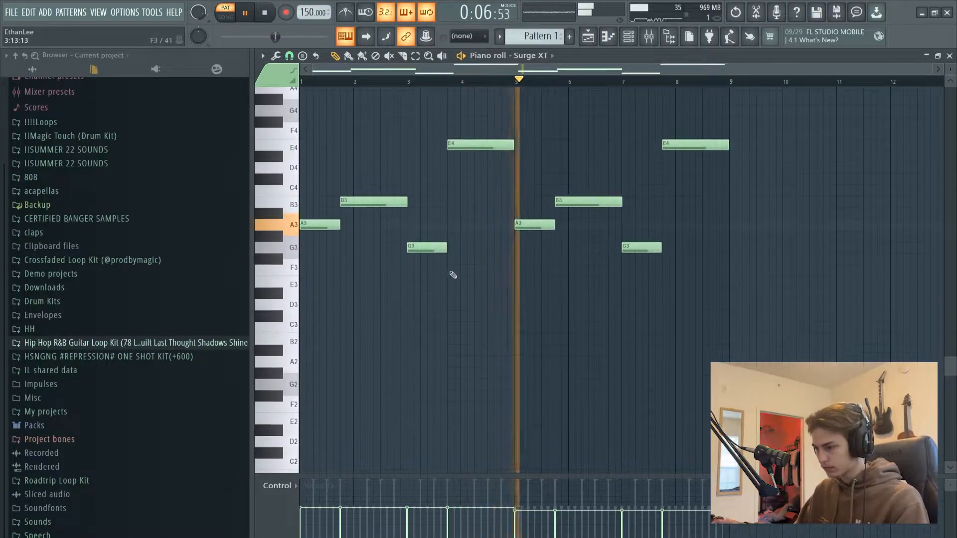
Step: Route the Serum channel to mixer track 2 and Surge XT to mixer track 3, and play the pattern
{"action": "left_click", "coordinate": [632, 38]}
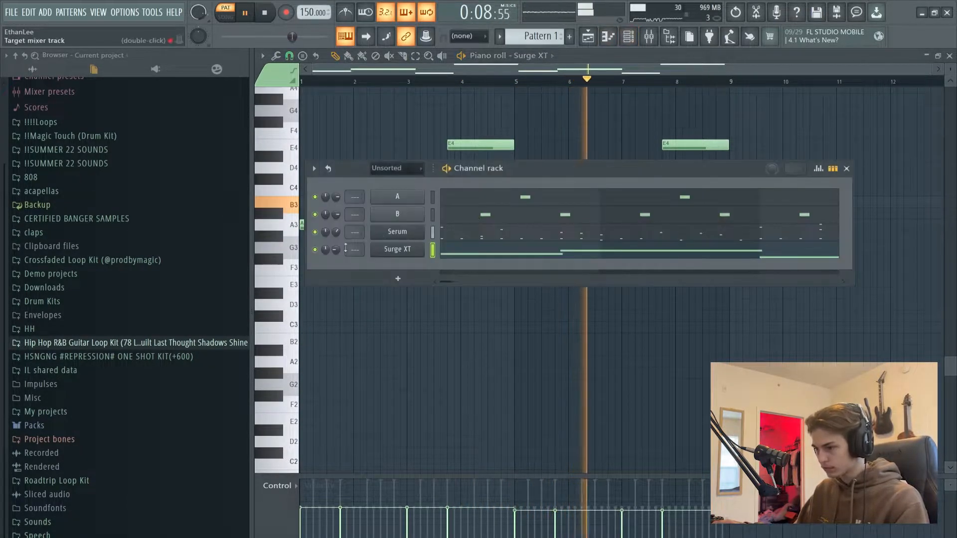
{"action": "right_click", "coordinate": [531, 358]}
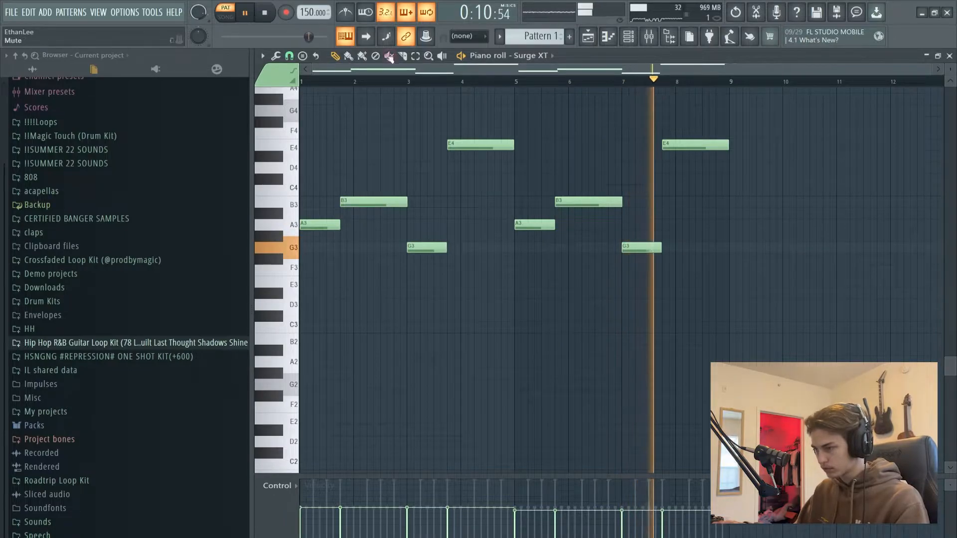
{"action": "left_click", "coordinate": [629, 36]}
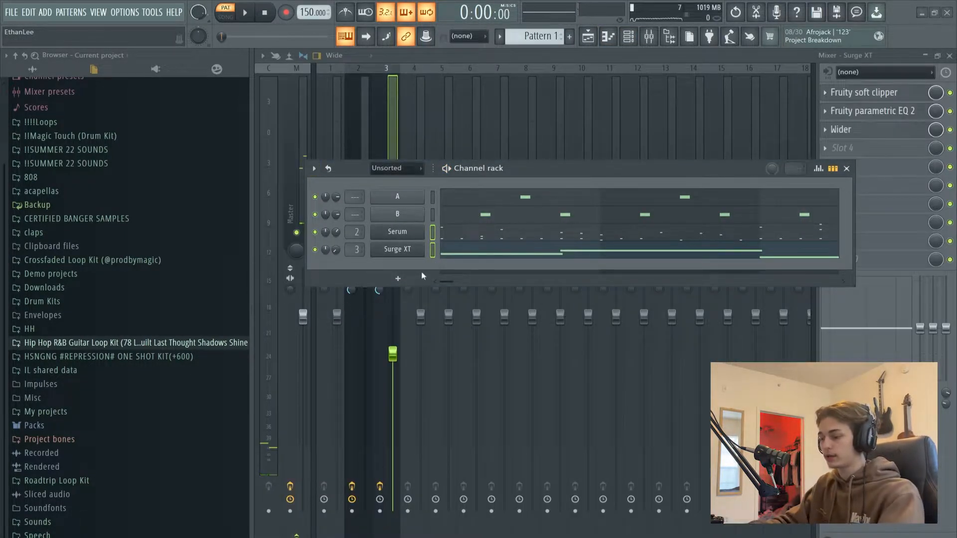
{"action": "key", "text": "space"}
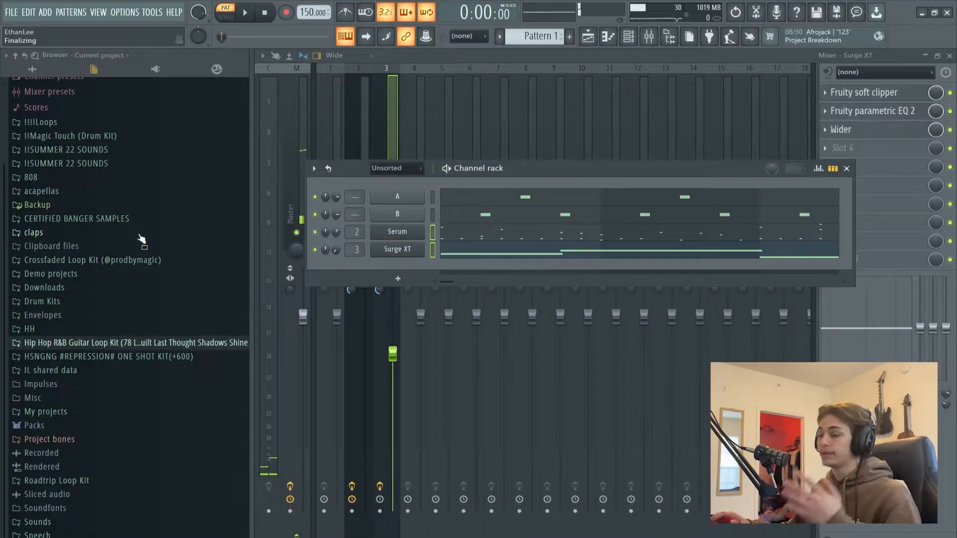
Step: Open the Hi hats folder of the Literally Pierre's Hard Drive kit inside !!SUMMER 22 SOUNDS
{"action": "left_click", "coordinate": [94, 149]}
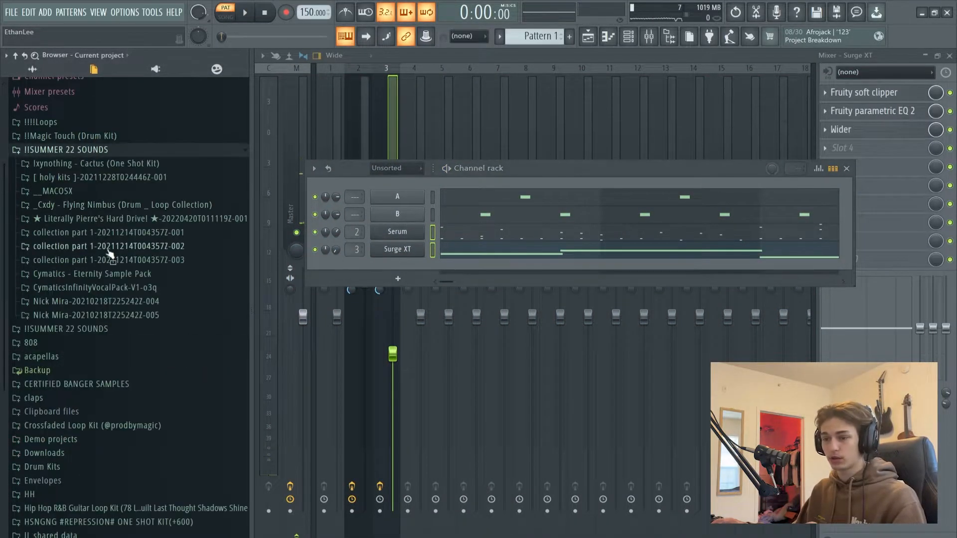
{"action": "left_click", "coordinate": [113, 219]}
{"action": "left_click", "coordinate": [105, 232]}
{"action": "left_click", "coordinate": [84, 246]}
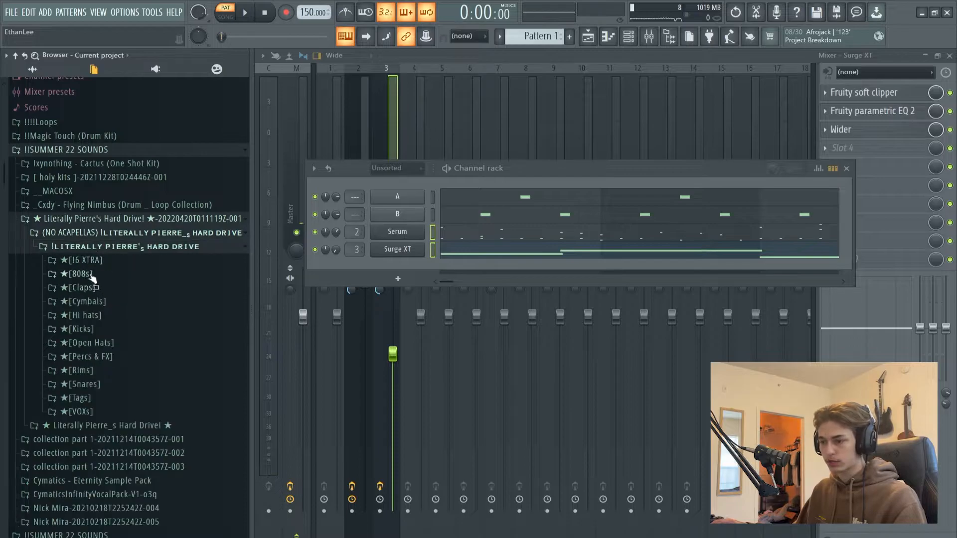
{"action": "scroll", "coordinate": [91, 256], "scroll_direction": "down", "scroll_amount": 3}
{"action": "left_click", "coordinate": [88, 238]}
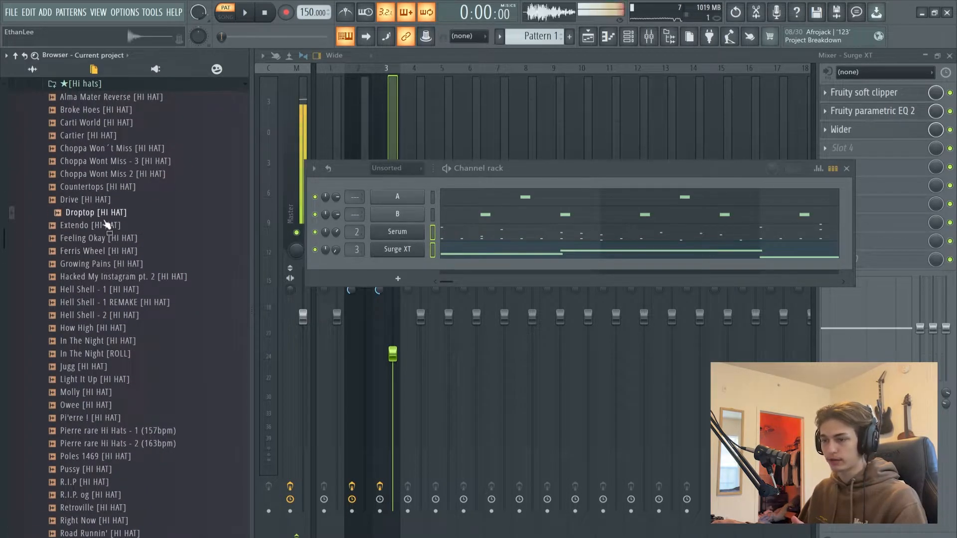
Step: Add the Choppa Won´t Miss [HI HAT] sample as a new channel with a hit every two steps and play it back
{"action": "left_click_drag", "start_coordinate": [114, 148], "coordinate": [420, 197]}
{"action": "key", "text": "space"}
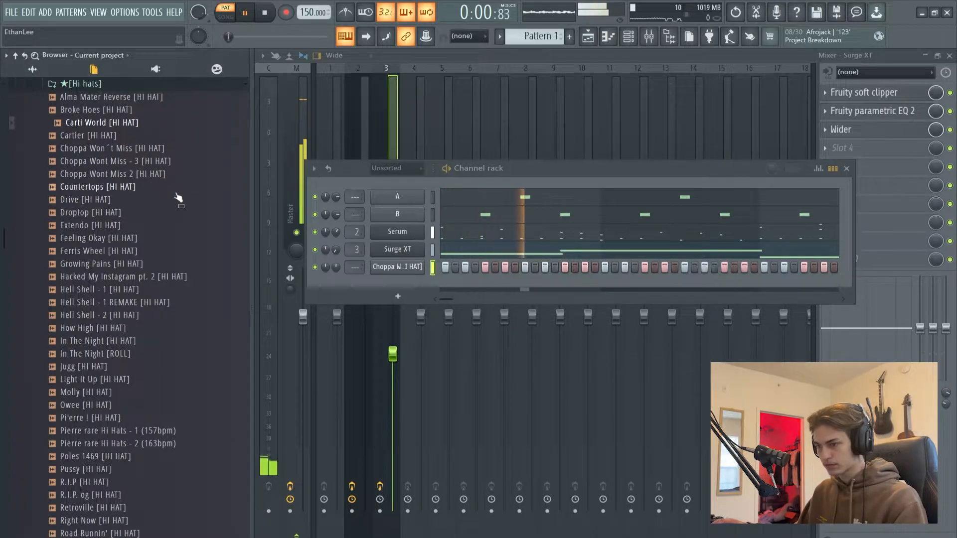
{"action": "key", "text": "space"}
Step: Close the Hi hats folder and preview samples in the kit's Claps folder
{"action": "left_click", "coordinate": [83, 83]}
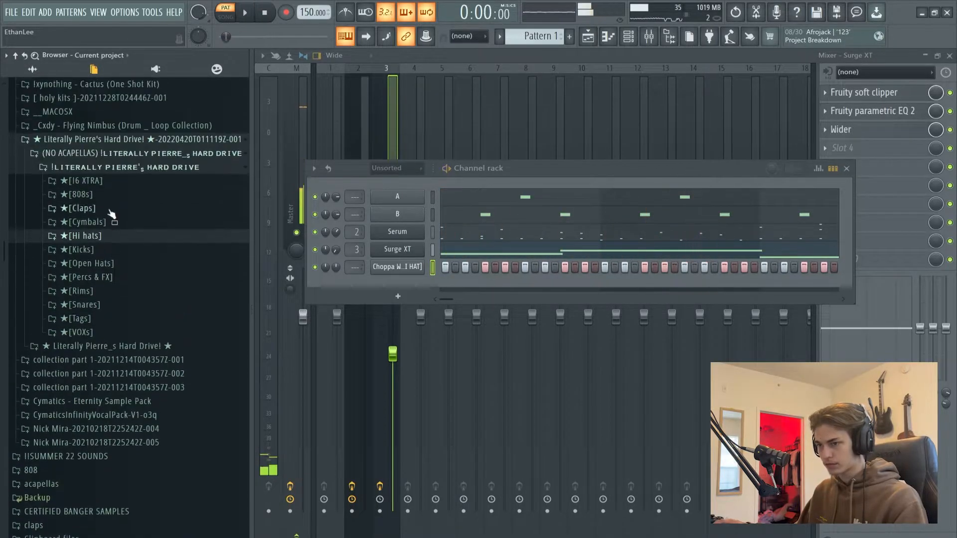
{"action": "left_click", "coordinate": [106, 285]}
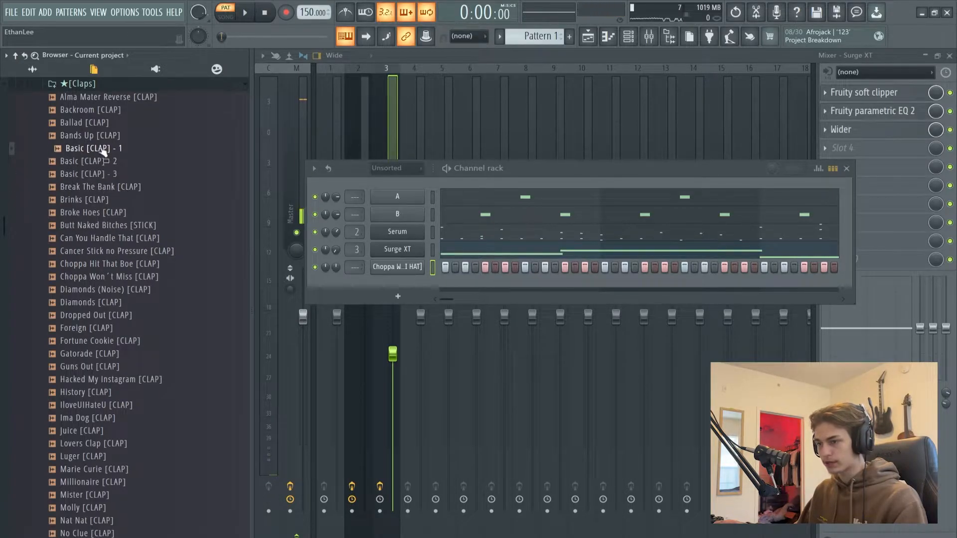
Step: Open the hi-hat pattern in the piano roll and delete the hits on beat 4 of bar 1 and the start of bar 2
{"action": "key", "text": "F7"}
{"action": "scroll", "coordinate": [492, 280], "scroll_direction": "up", "scroll_amount": 8}
{"action": "scroll", "coordinate": [493, 288], "scroll_direction": "down", "scroll_amount": 3}
{"action": "scroll", "coordinate": [471, 264], "scroll_direction": "up", "scroll_amount": 5}
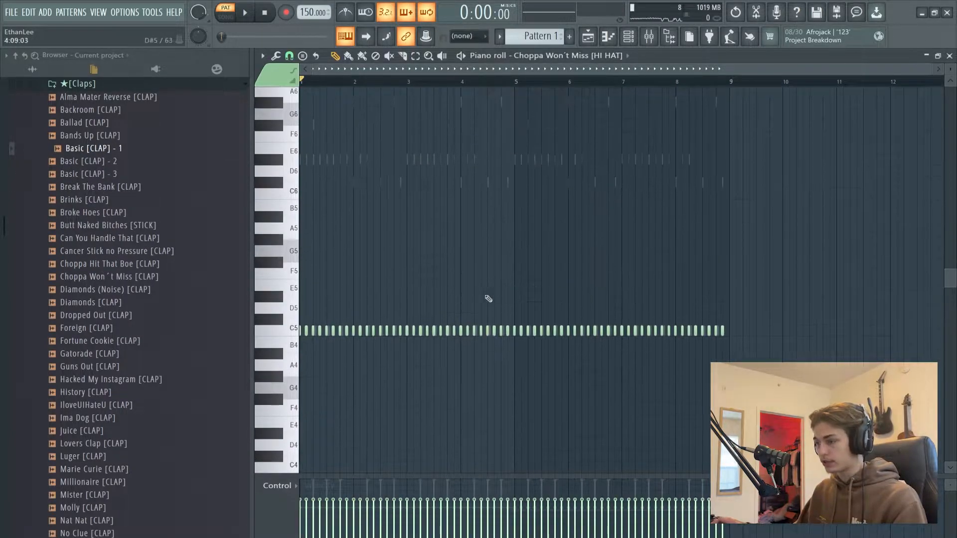
{"action": "scroll", "coordinate": [499, 299], "scroll_direction": "up", "scroll_amount": 4}
{"action": "scroll", "coordinate": [321, 285], "scroll_direction": "down", "scroll_amount": 1}
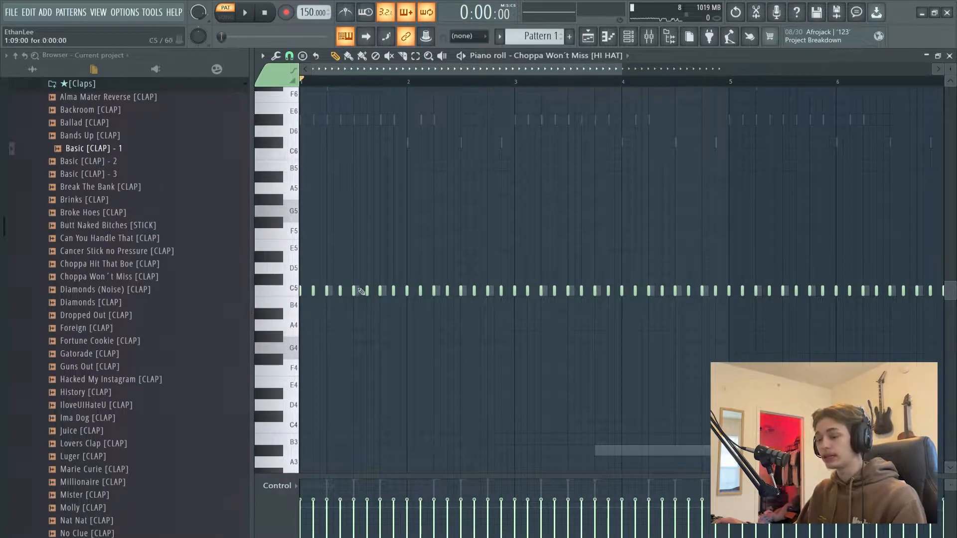
{"action": "scroll", "coordinate": [393, 290], "scroll_direction": "up", "scroll_amount": 2}
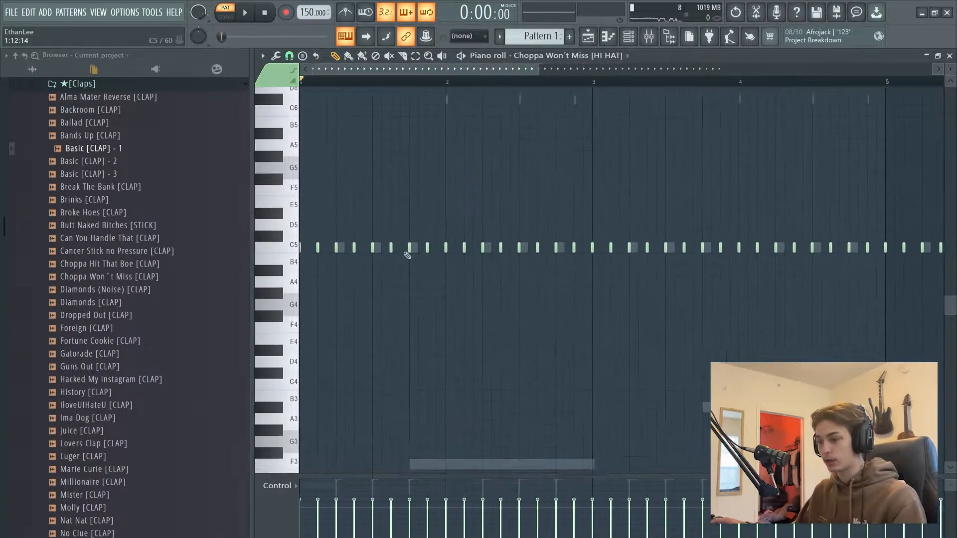
{"action": "key", "text": "space"}
{"action": "key", "text": "space"}
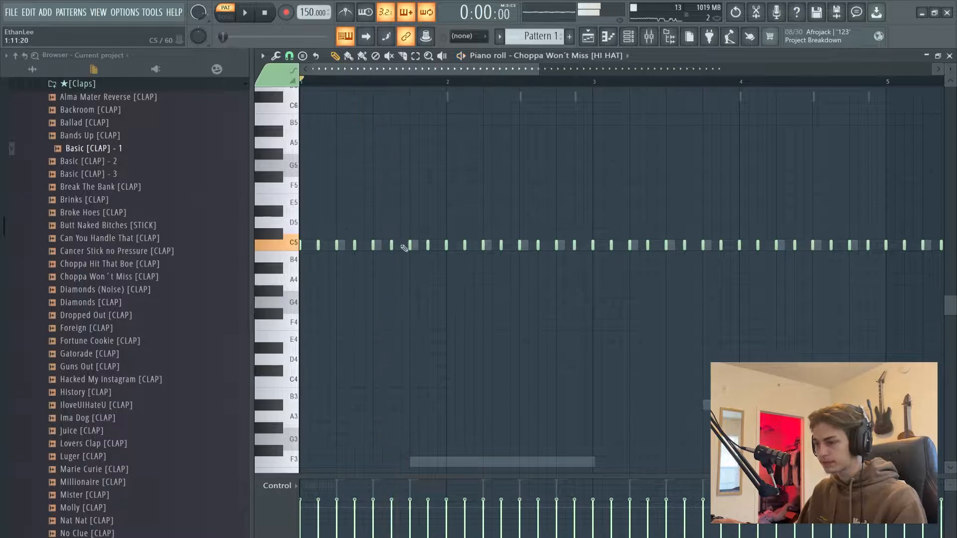
{"action": "key", "text": "space"}
{"action": "key", "text": "space"}
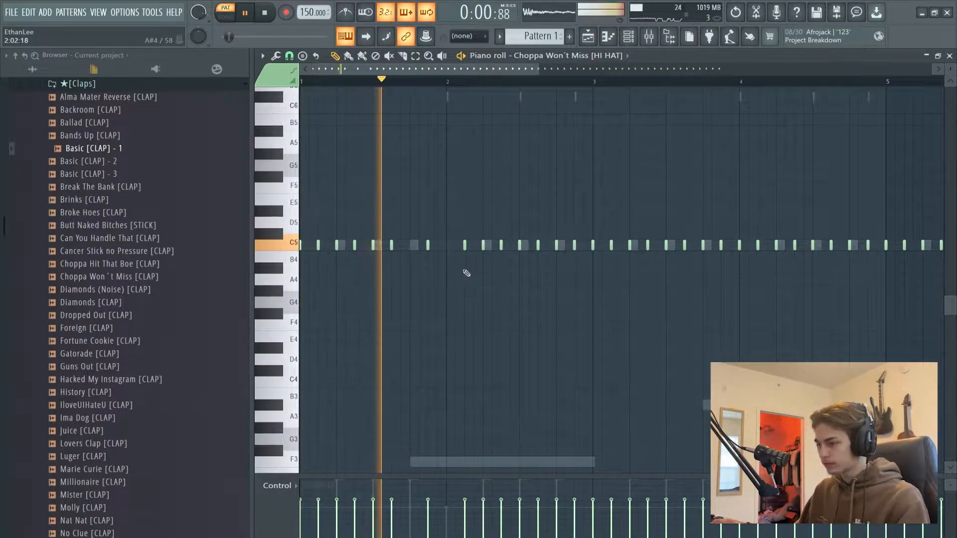
{"action": "right_click", "coordinate": [446, 244]}
{"action": "key", "text": "space"}
Step: Add two short B4 hi-hat notes near the end of bar 2 and remove the hit starting bar 4
{"action": "left_click_drag", "start_coordinate": [563, 269], "coordinate": [562, 259]}
{"action": "key", "text": "space"}
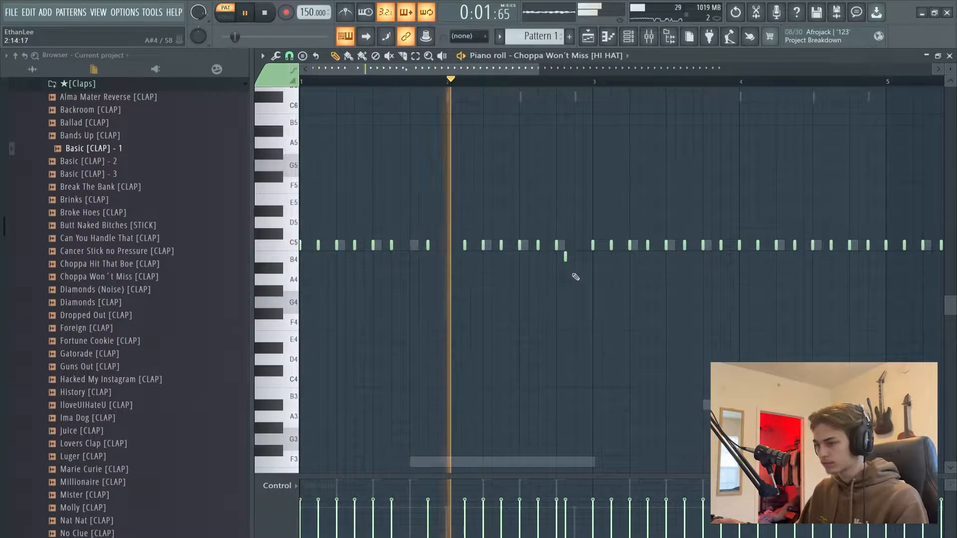
{"action": "left_click", "coordinate": [575, 244]}
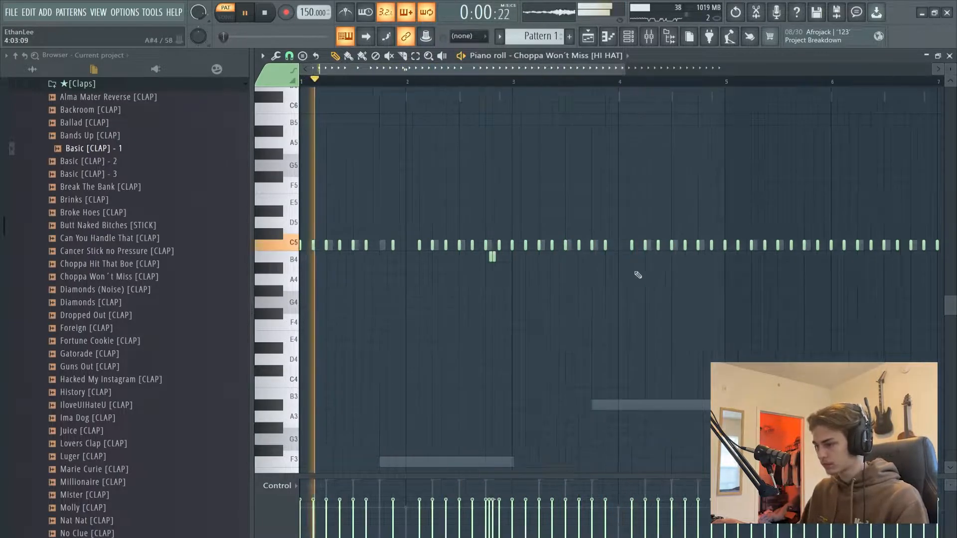
Step: Lengthen the last hi-hat hit of bar 3 and chop it into a fast roll
{"action": "left_click_drag", "start_coordinate": [605, 244], "coordinate": [615, 263]}
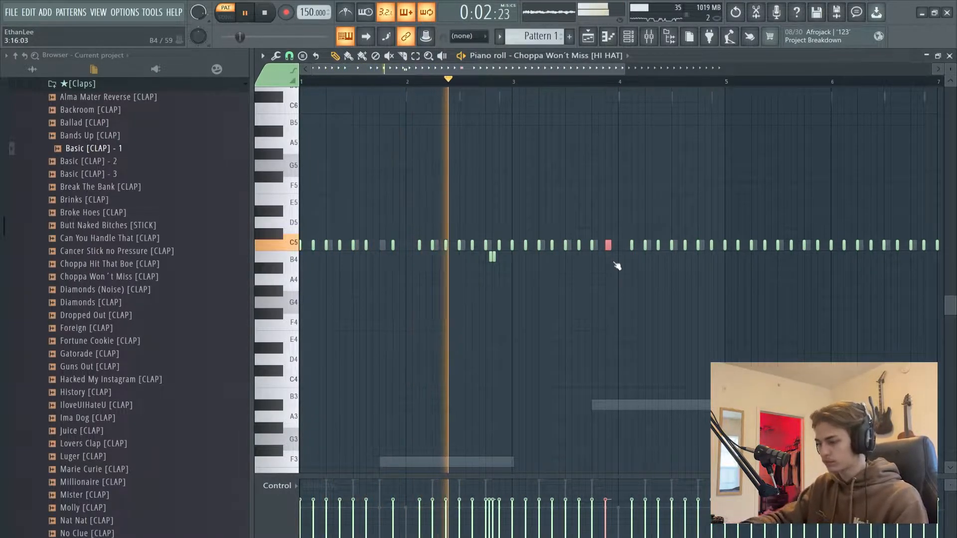
{"action": "key", "text": "alt+u"}
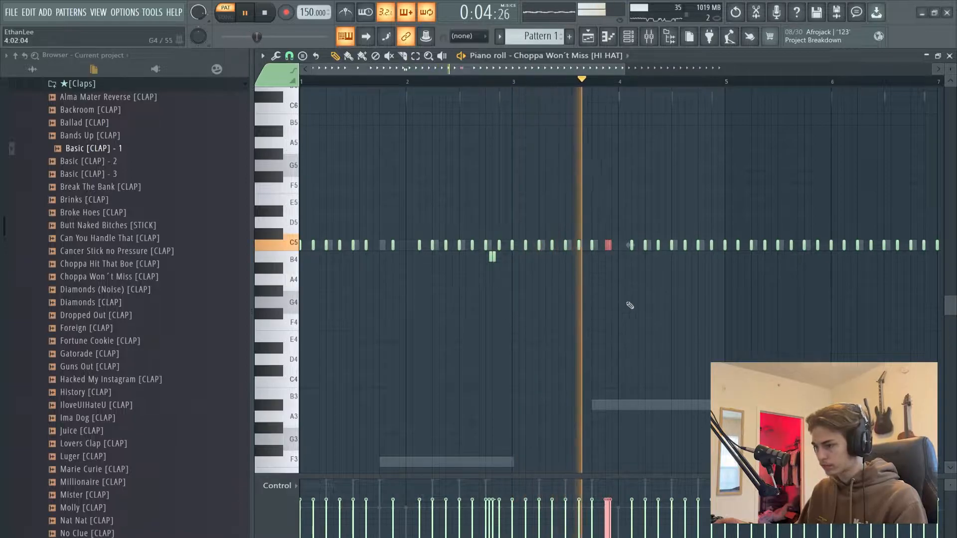
{"action": "left_click", "coordinate": [664, 257], "text": "ctrl"}
{"action": "key", "text": "space"}
Step: Create hi-hat rolls at the start of bar 1 and on its second beat, and play the pattern
{"action": "scroll", "coordinate": [482, 267], "scroll_direction": "up", "scroll_amount": 2}
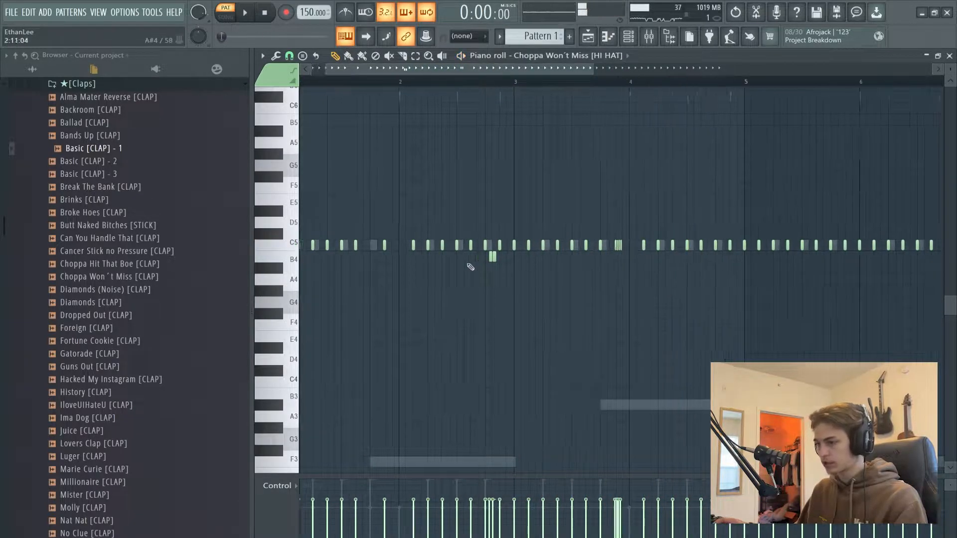
{"action": "left_click_drag", "start_coordinate": [438, 267], "coordinate": [523, 286]}
{"action": "scroll", "coordinate": [666, 277], "scroll_direction": "up", "scroll_amount": 2}
{"action": "left_click_drag", "start_coordinate": [319, 268], "coordinate": [319, 250]}
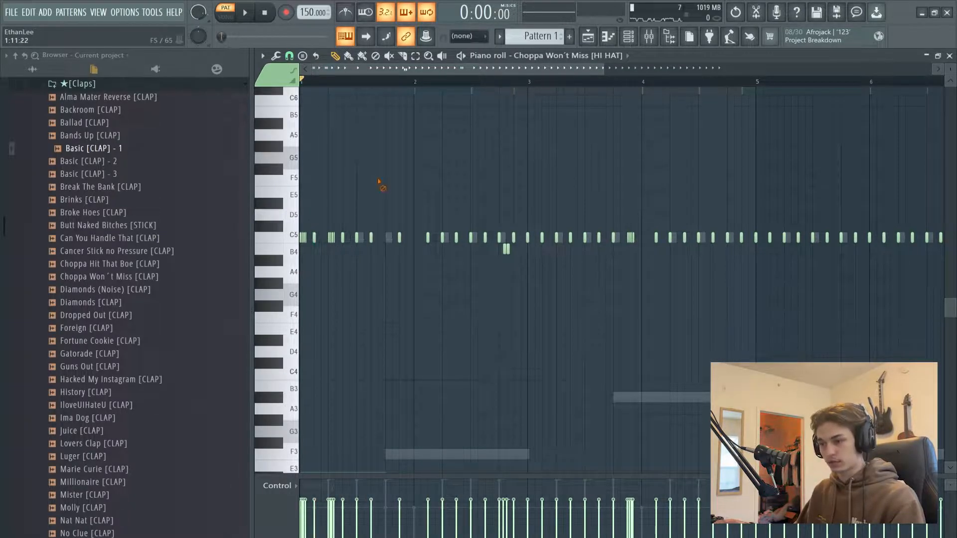
{"action": "key", "text": "space"}
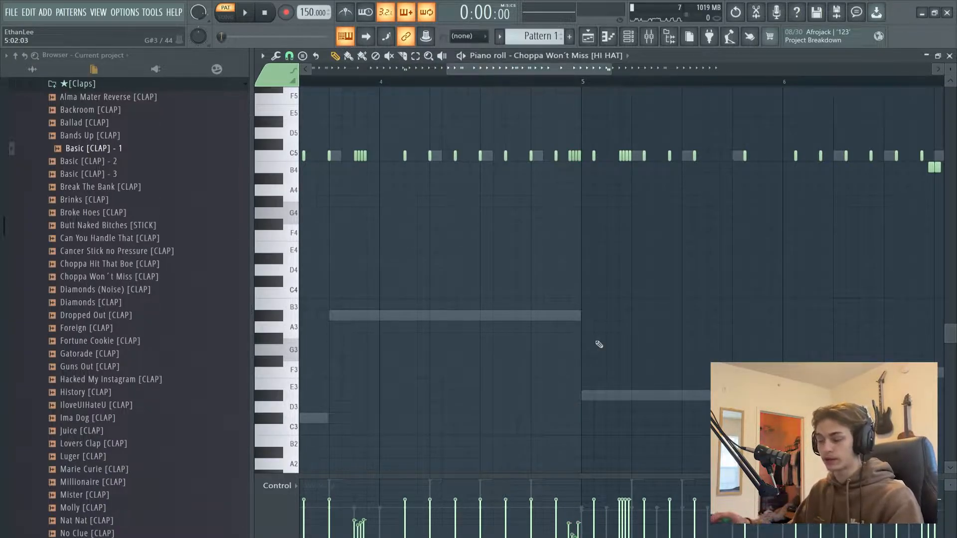
Step: Lower the velocities of a few single hi-hat hits in bars 5 and 6
{"action": "scroll", "coordinate": [598, 344], "scroll_direction": "up", "scroll_amount": 3}
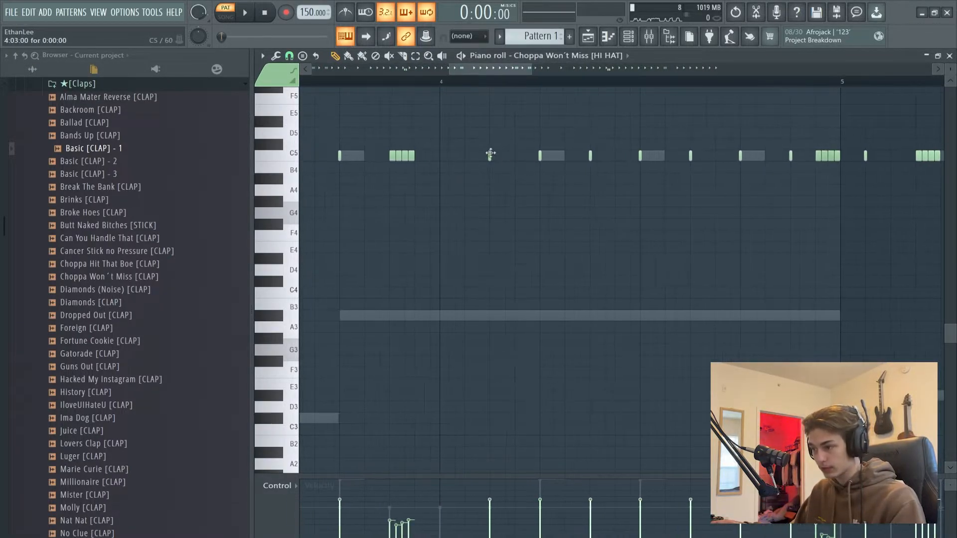
{"action": "left_click_drag", "start_coordinate": [490, 152], "coordinate": [492, 250]}
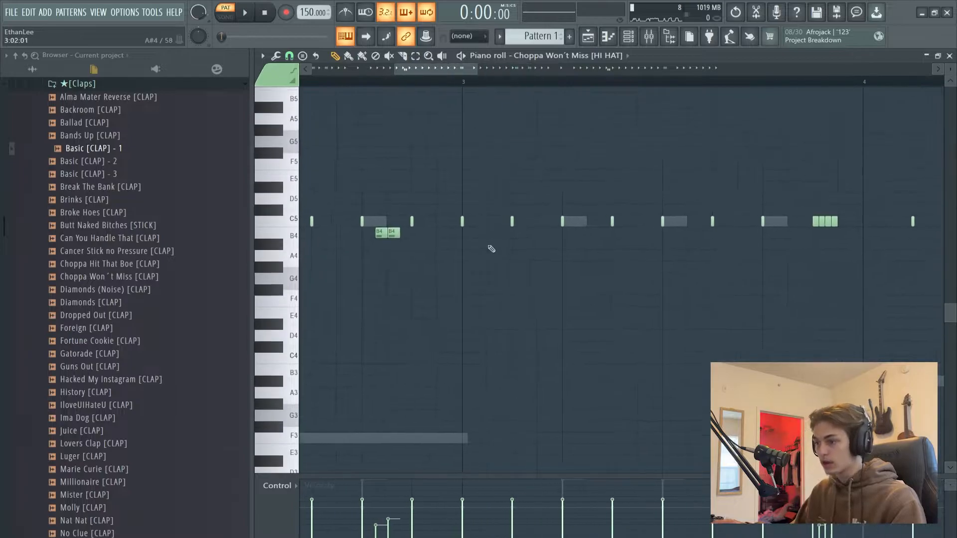
{"action": "scroll", "coordinate": [573, 244], "scroll_direction": "down", "scroll_amount": 2}
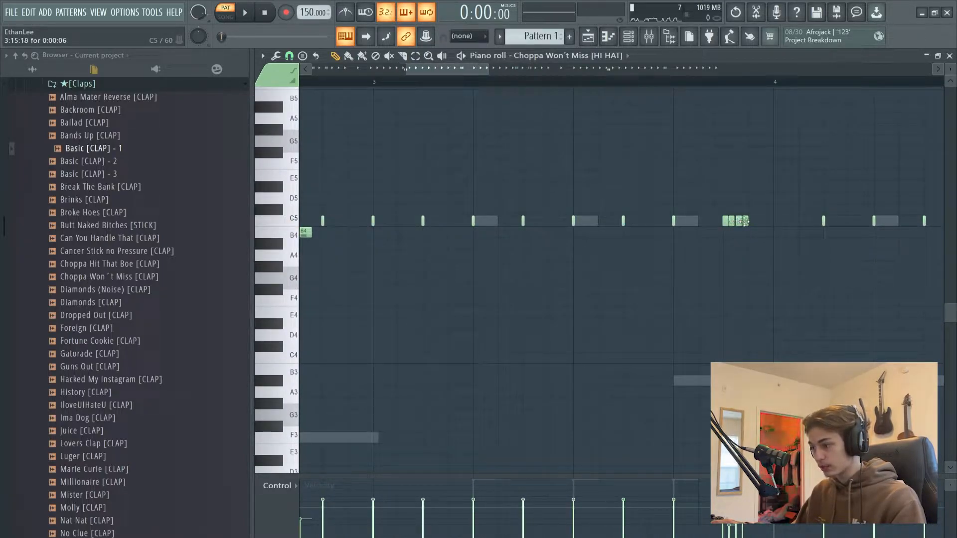
{"action": "scroll", "coordinate": [722, 248], "scroll_direction": "down", "scroll_amount": 6}
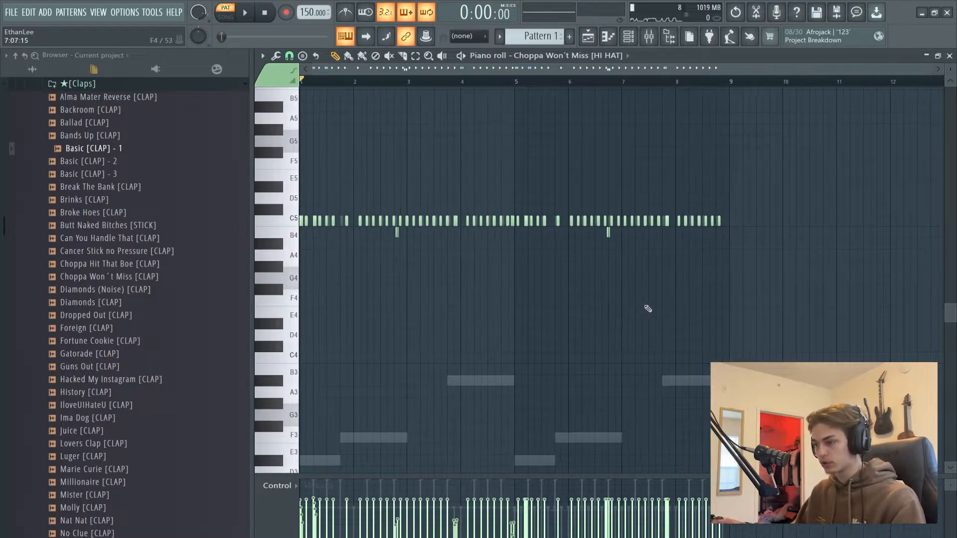
{"action": "scroll", "coordinate": [617, 379], "scroll_direction": "up", "scroll_amount": 3}
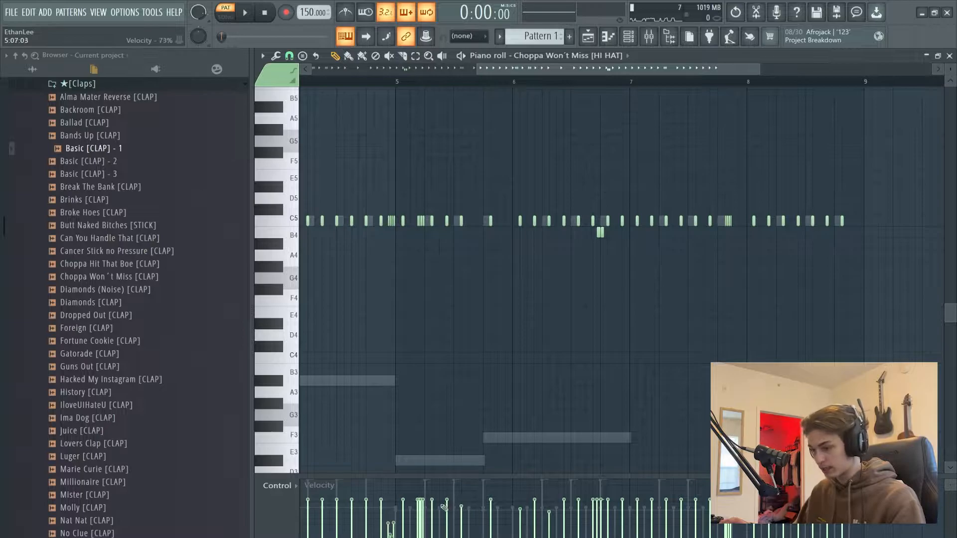
{"action": "scroll", "coordinate": [515, 271], "scroll_direction": "down", "scroll_amount": 4}
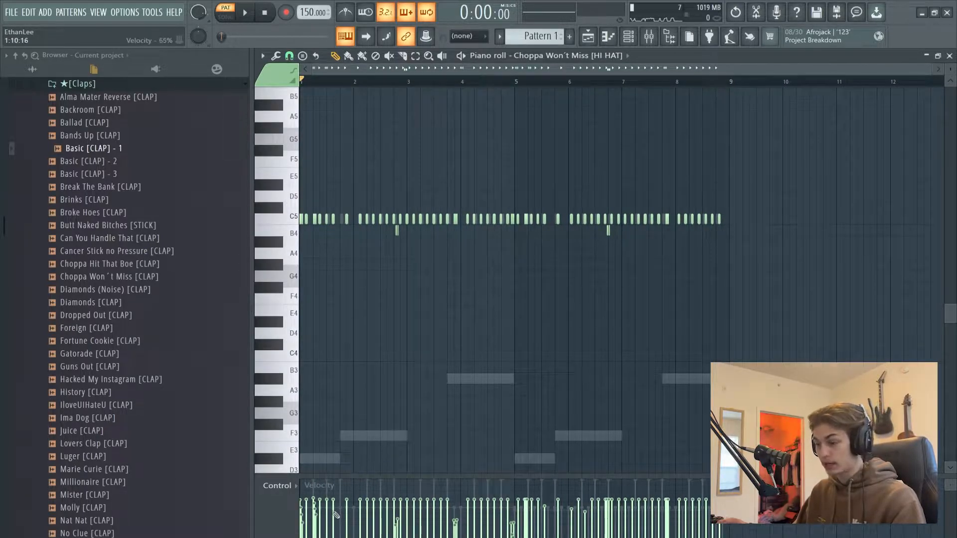
Step: Transpose the whole hi-hat pattern up two semitones, moving the main hits to D5
{"action": "scroll", "coordinate": [574, 358], "scroll_direction": "up", "scroll_amount": 1}
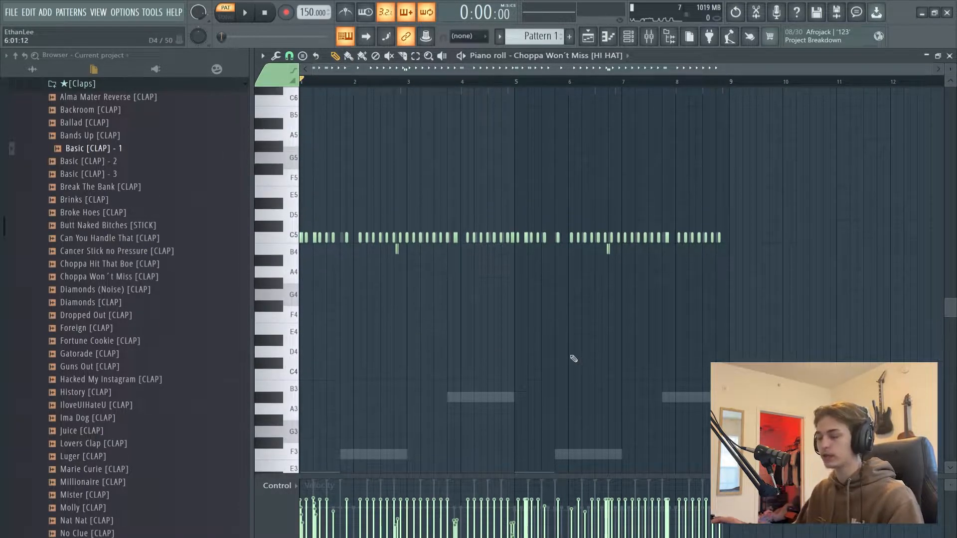
{"action": "key", "text": "shift+Up"}
{"action": "key", "text": "shift+Up"}
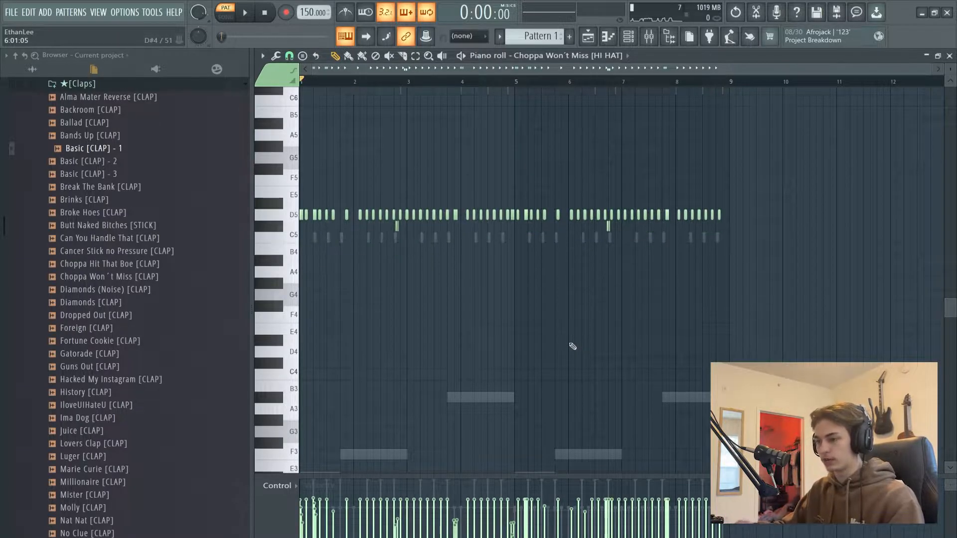
Step: Audition hi-hat samples against the playing pattern and replace the hi-hat channel's sound with Right Now [HI HAT]
{"action": "key", "text": "space"}
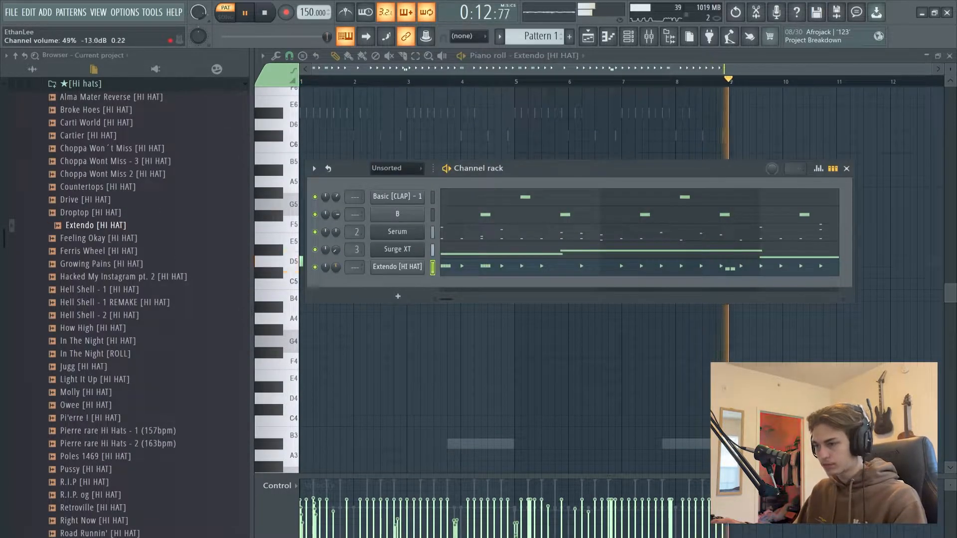
{"action": "scroll", "coordinate": [101, 341], "scroll_direction": "down", "scroll_amount": 4}
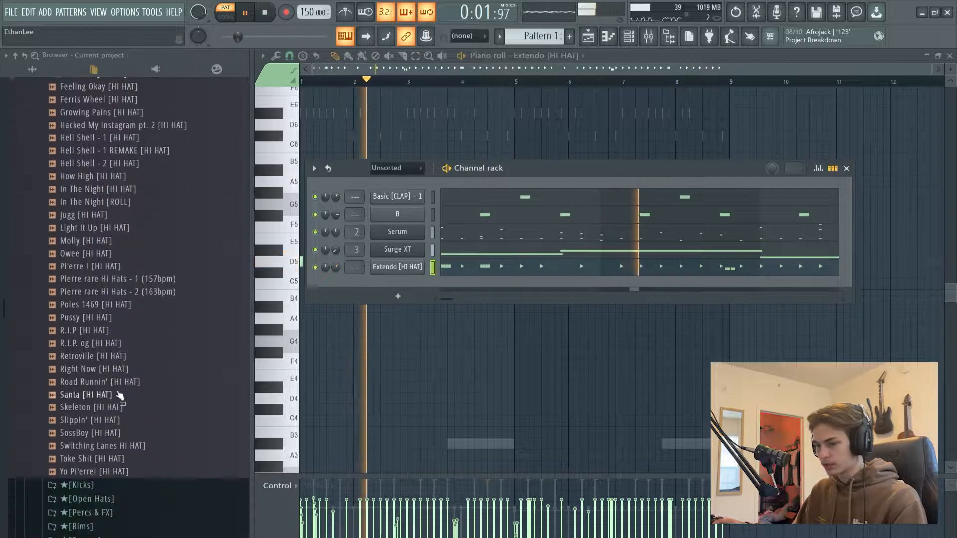
{"action": "key", "text": "space"}
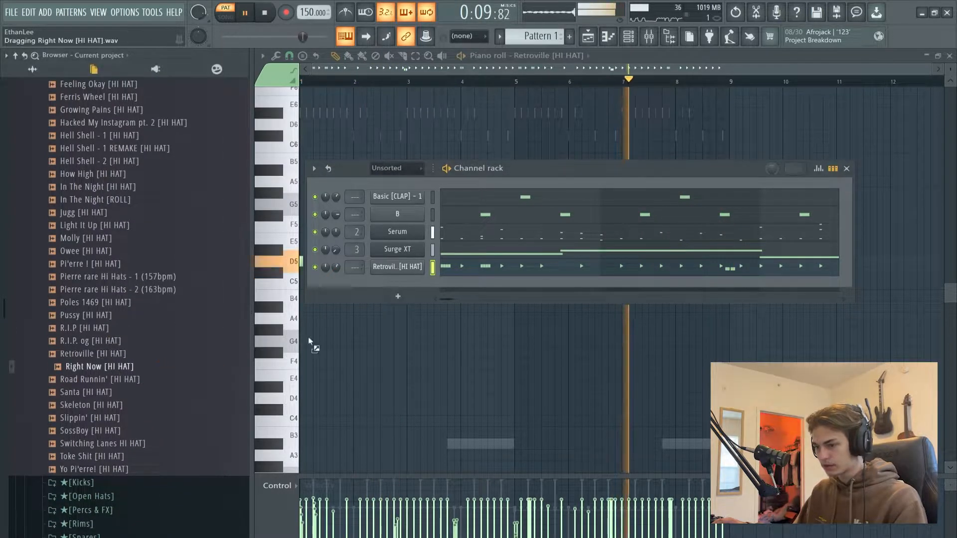
{"action": "left_click_drag", "start_coordinate": [308, 337], "coordinate": [397, 266]}
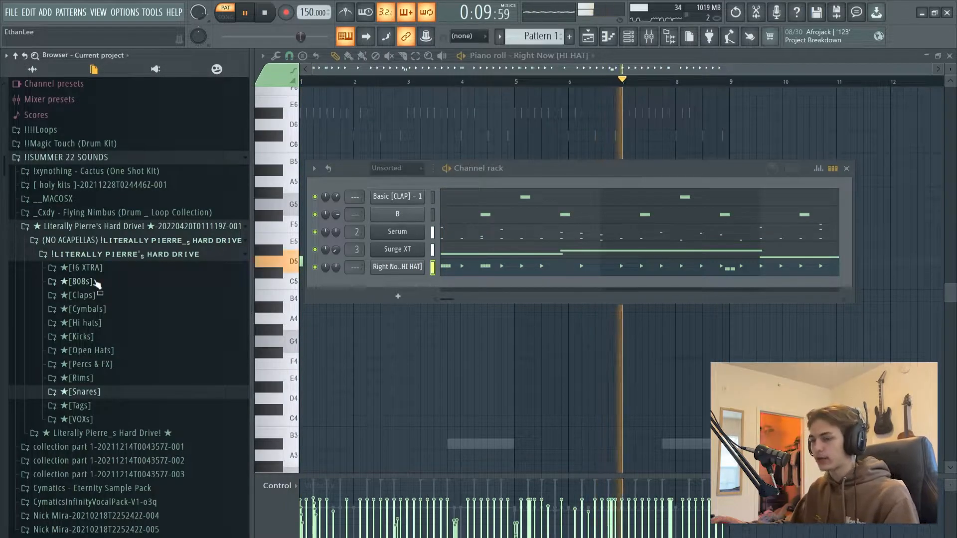
Step: Add Broke Hoes - 2 [808] from the 808s folder as a new channel and open its piano roll
{"action": "key", "text": "space"}
{"action": "left_click", "coordinate": [97, 282]}
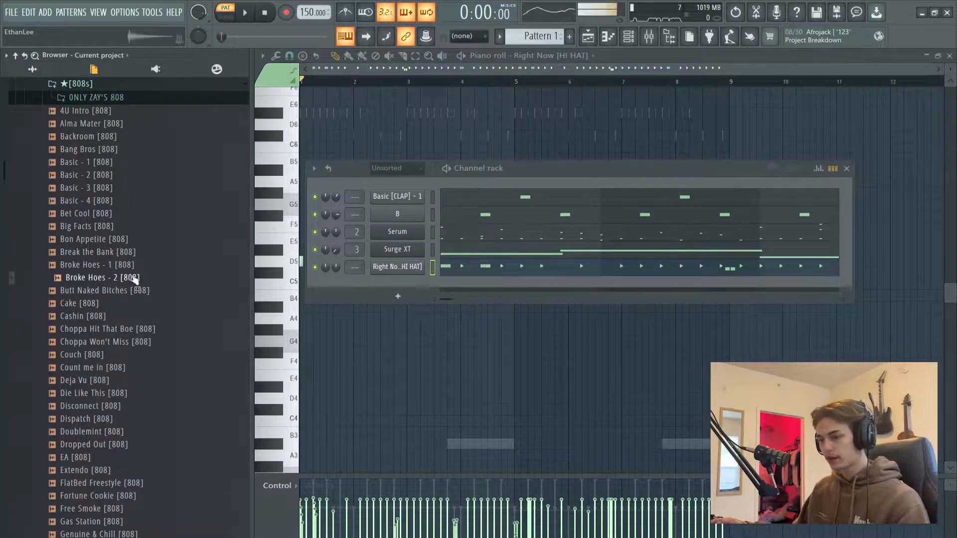
{"action": "left_click_drag", "start_coordinate": [410, 286], "coordinate": [433, 326]}
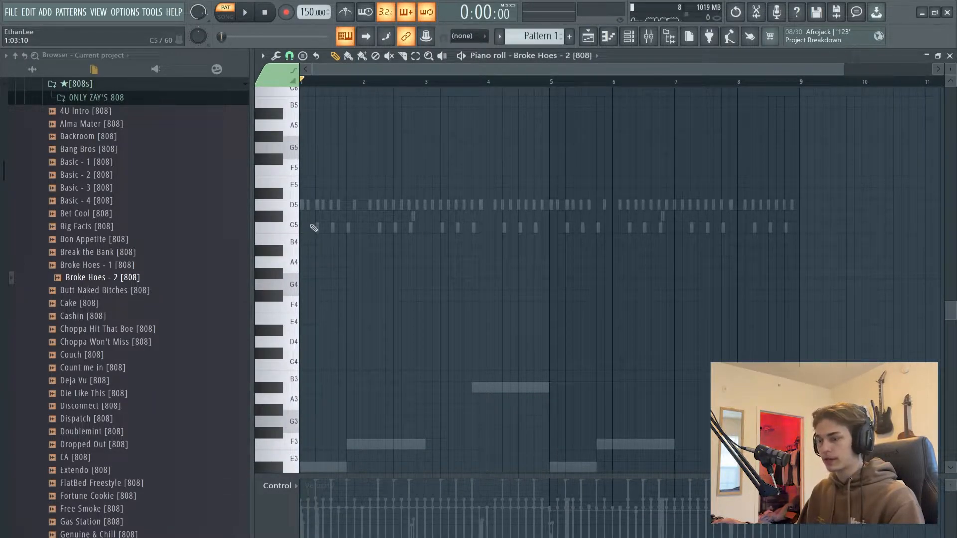
Step: Place 808 hits on D#5 at steps 1, 7 and 13 of bar 1 and play them
{"action": "scroll", "coordinate": [316, 224], "scroll_direction": "down", "scroll_amount": 1}
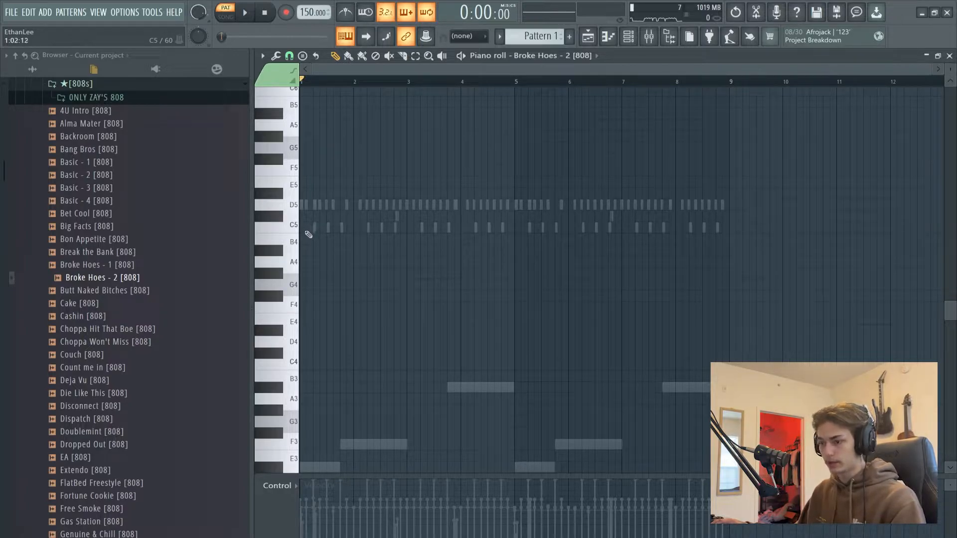
{"action": "scroll", "coordinate": [309, 234], "scroll_direction": "down", "scroll_amount": 3}
{"action": "scroll", "coordinate": [324, 248], "scroll_direction": "up", "scroll_amount": 7}
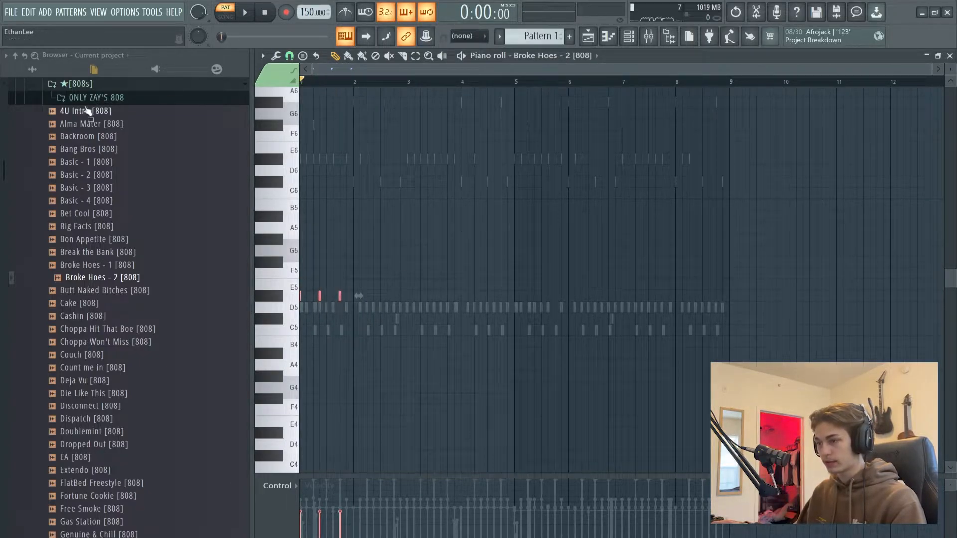
{"action": "scroll", "coordinate": [413, 279], "scroll_direction": "down", "scroll_amount": 3}
{"action": "scroll", "coordinate": [427, 229], "scroll_direction": "up", "scroll_amount": 4}
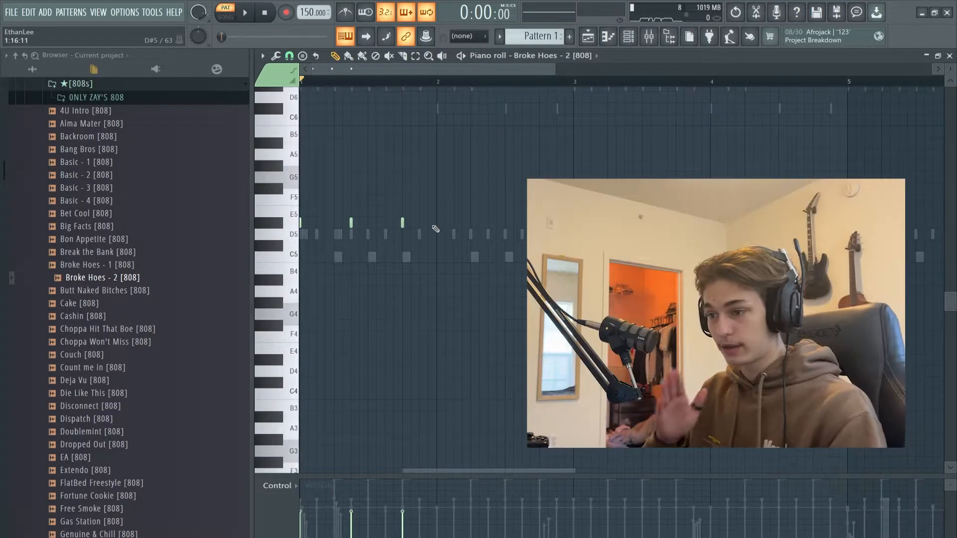
{"action": "key", "text": "space"}
{"action": "key", "text": "space"}
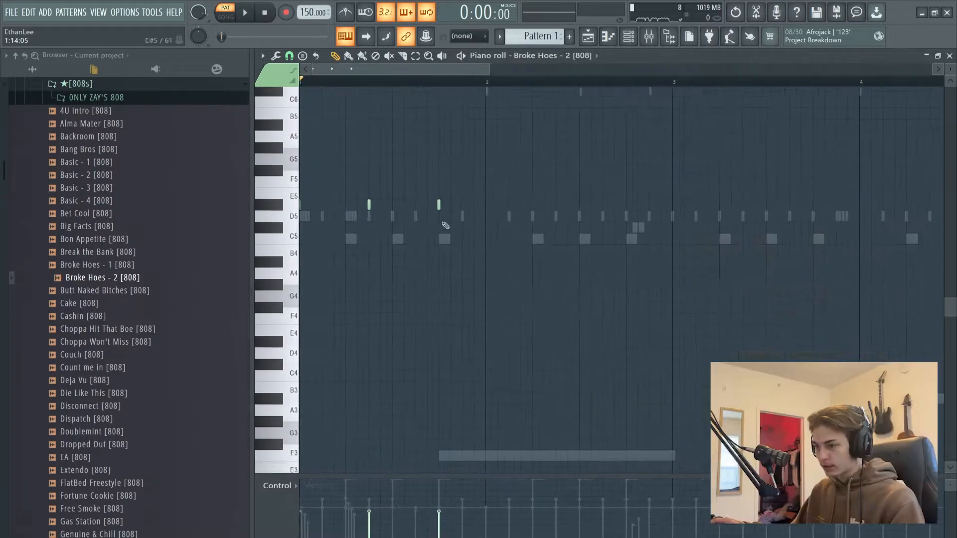
Step: Remove the 808 hit on step 13 of bar 1 and try a D#5 hit on step 7 of bar 2
{"action": "key", "text": "space"}
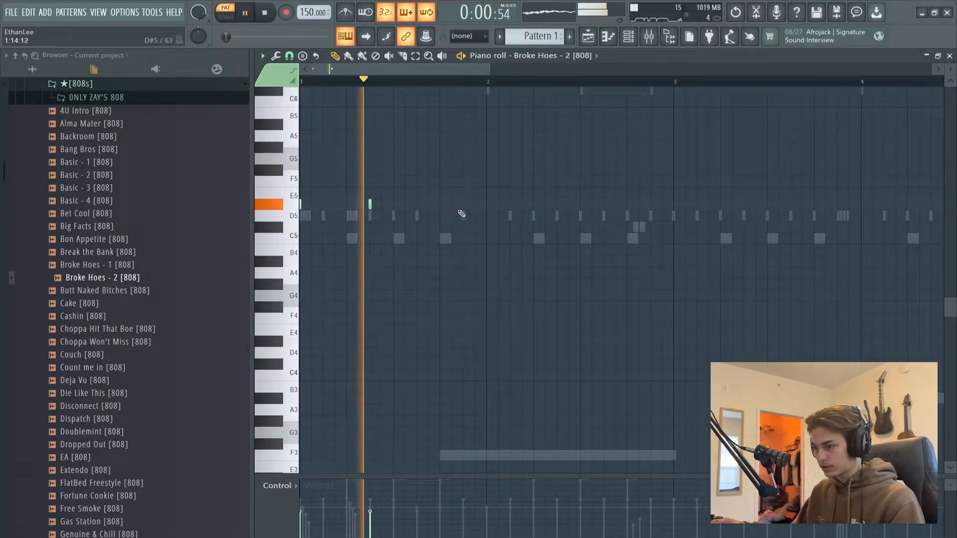
{"action": "key", "text": "space"}
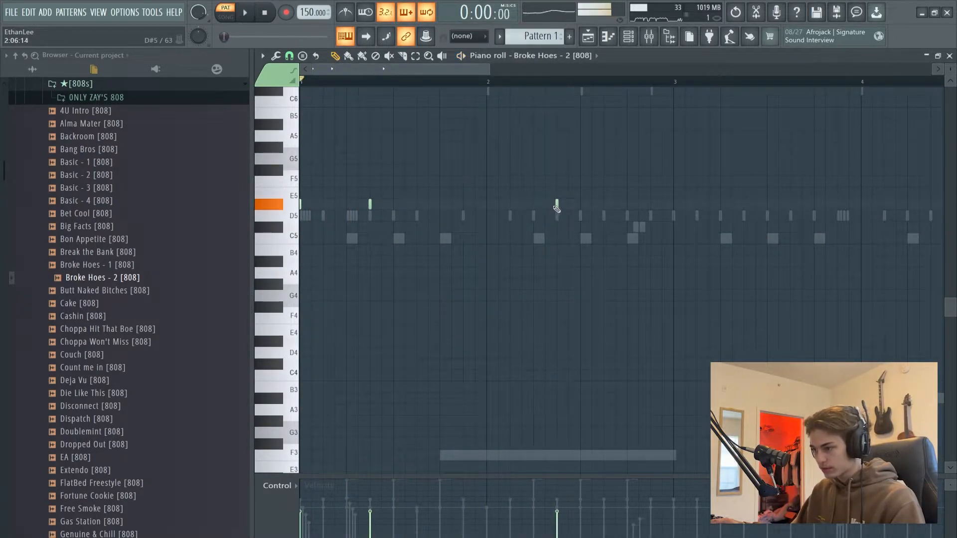
{"action": "key", "text": "space"}
{"action": "scroll", "coordinate": [562, 213], "scroll_direction": "up", "scroll_amount": 1, "text": "ctrl"}
{"action": "scroll", "coordinate": [562, 222], "scroll_direction": "down", "scroll_amount": 3}
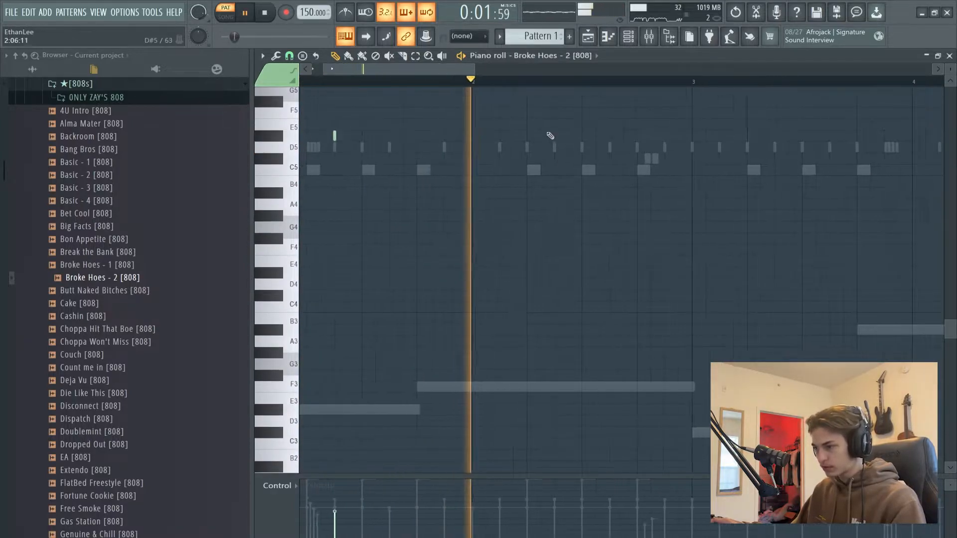
{"action": "key", "text": "space"}
Step: Place 808 hits in bar 2 on D#5 at steps 7 and 11 and on F5 at step 13
{"action": "scroll", "coordinate": [616, 169], "scroll_direction": "up", "scroll_amount": 3}
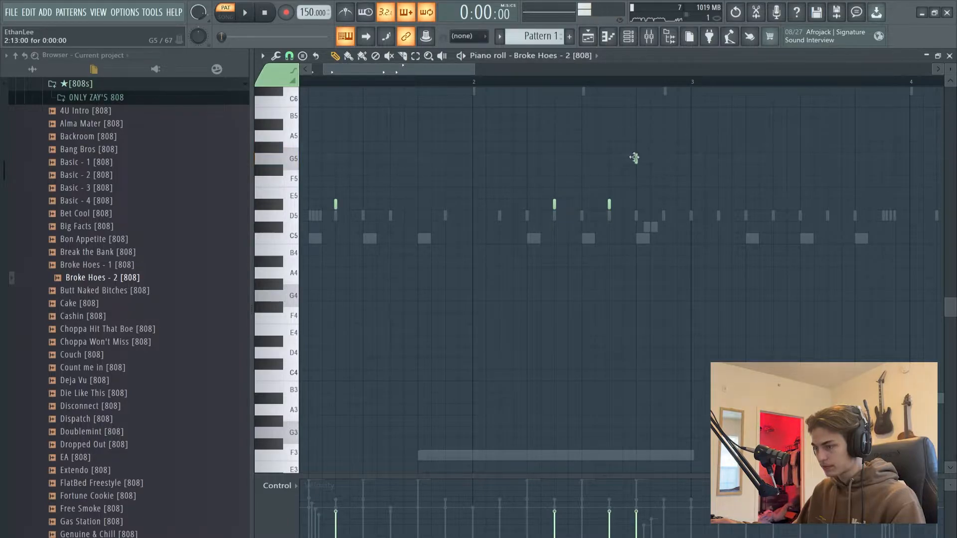
{"action": "left_click", "coordinate": [636, 192]}
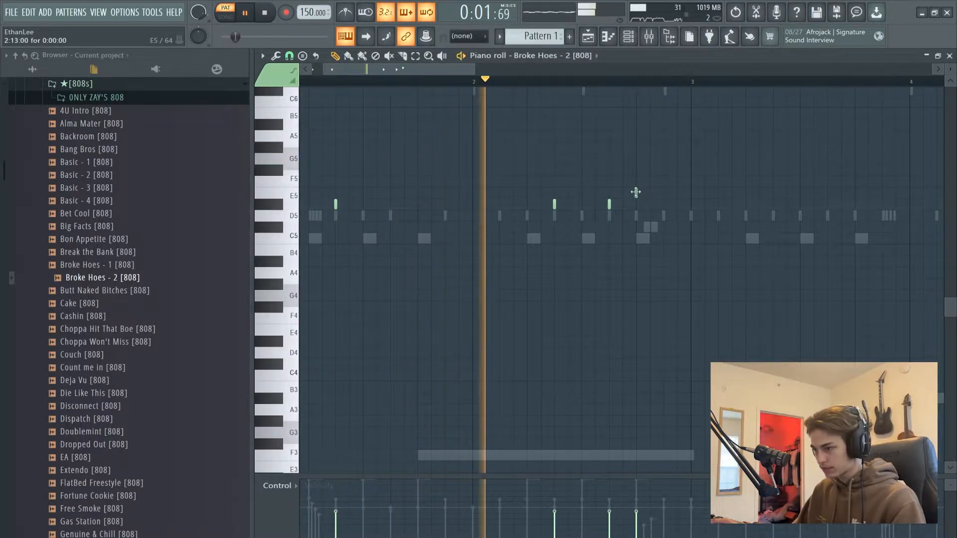
{"action": "key", "text": "space"}
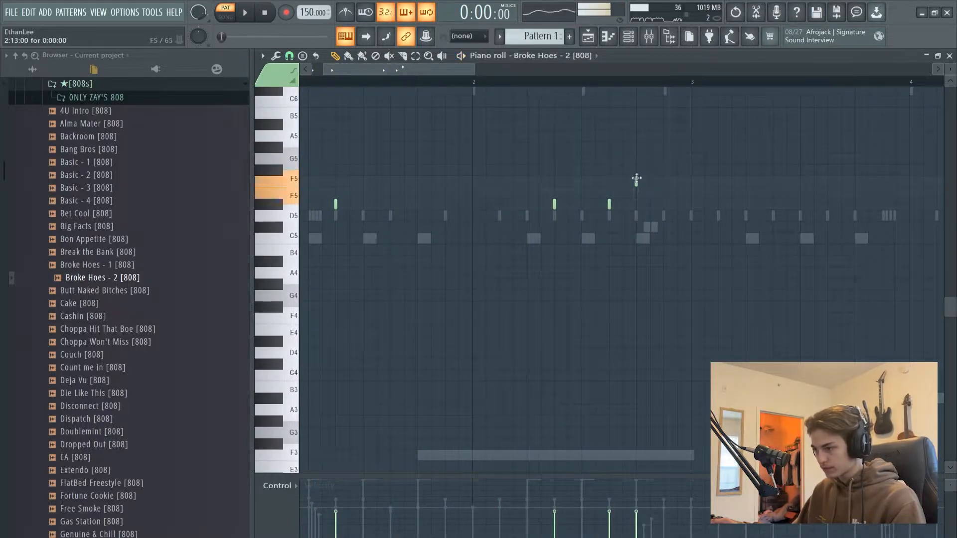
{"action": "left_click_drag", "start_coordinate": [636, 179], "coordinate": [636, 180]}
Step: Turn the F5 hit on step 13 of bar 2 into a slide note one step long
{"action": "scroll", "coordinate": [656, 171], "scroll_direction": "up", "scroll_amount": 4}
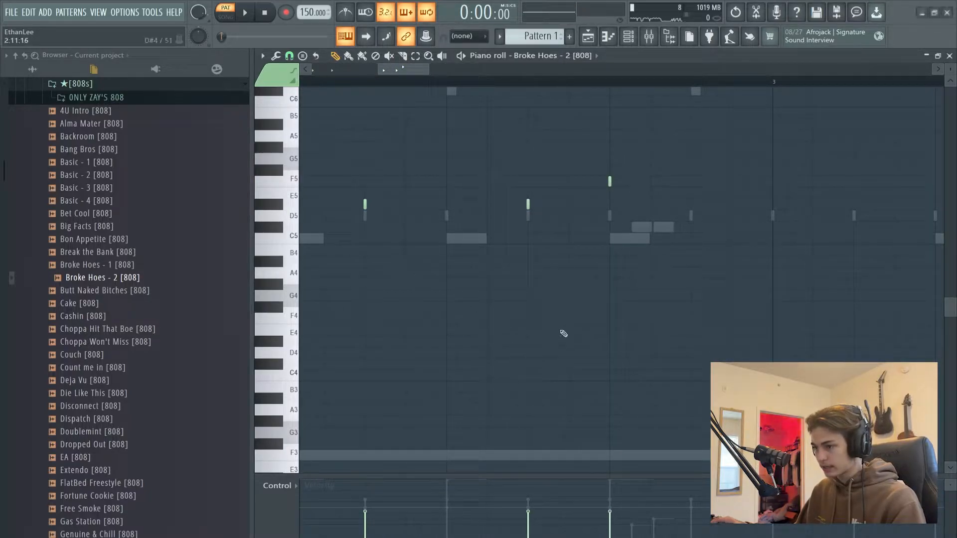
{"action": "scroll", "coordinate": [566, 260], "scroll_direction": "down", "scroll_amount": 6}
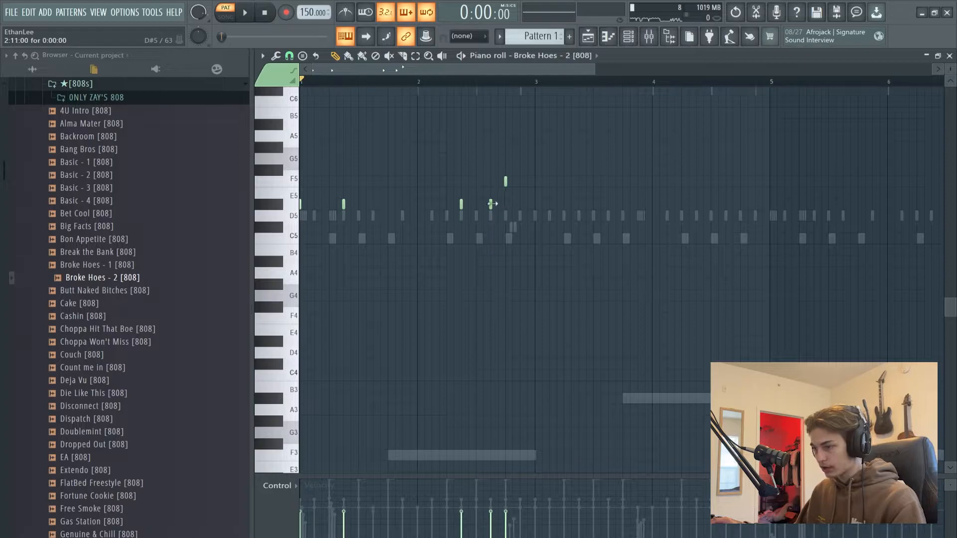
{"action": "scroll", "coordinate": [506, 181], "scroll_direction": "up", "scroll_amount": 3}
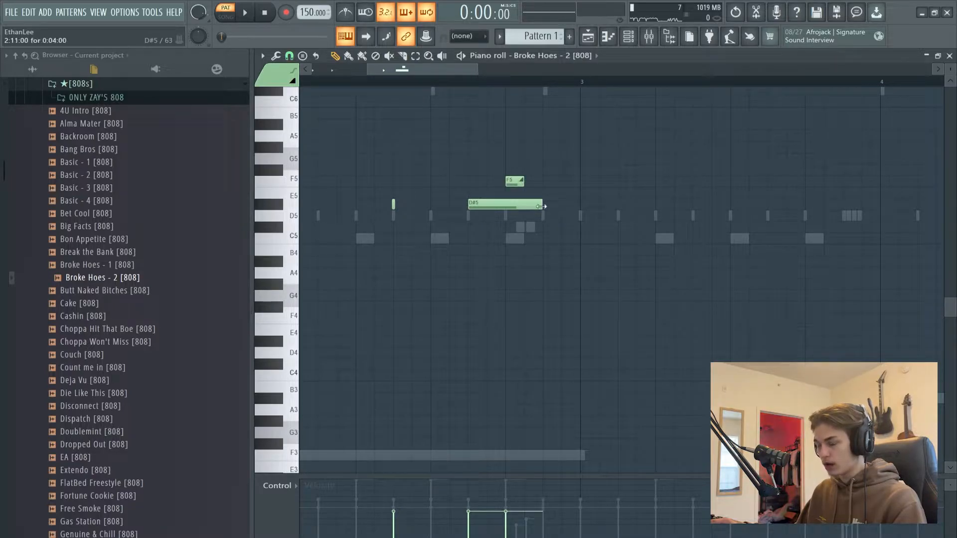
{"action": "scroll", "coordinate": [523, 206], "scroll_direction": "down", "scroll_amount": 4}
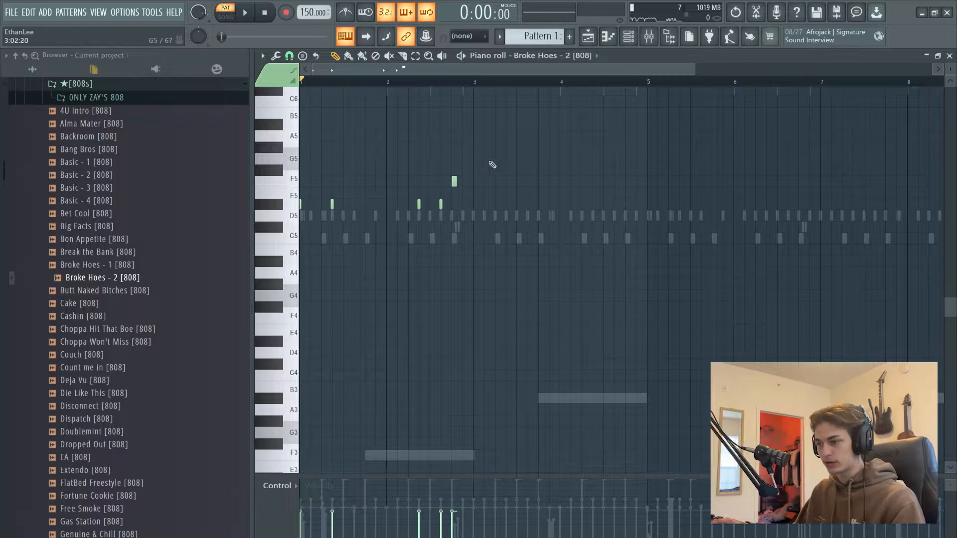
Step: Add D#5 808 hits on steps 1 and 7 of bar 3 and play the pattern
{"action": "scroll", "coordinate": [419, 204], "scroll_direction": "up", "scroll_amount": 3}
{"action": "key", "text": "space"}
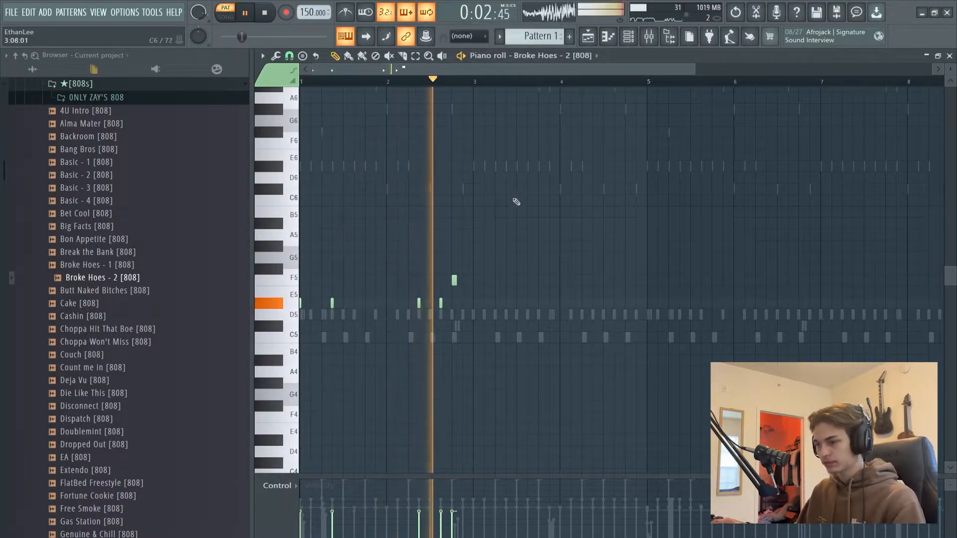
{"action": "key", "text": "space"}
{"action": "left_click_drag", "start_coordinate": [506, 303], "coordinate": [506, 302]}
{"action": "key", "text": "space"}
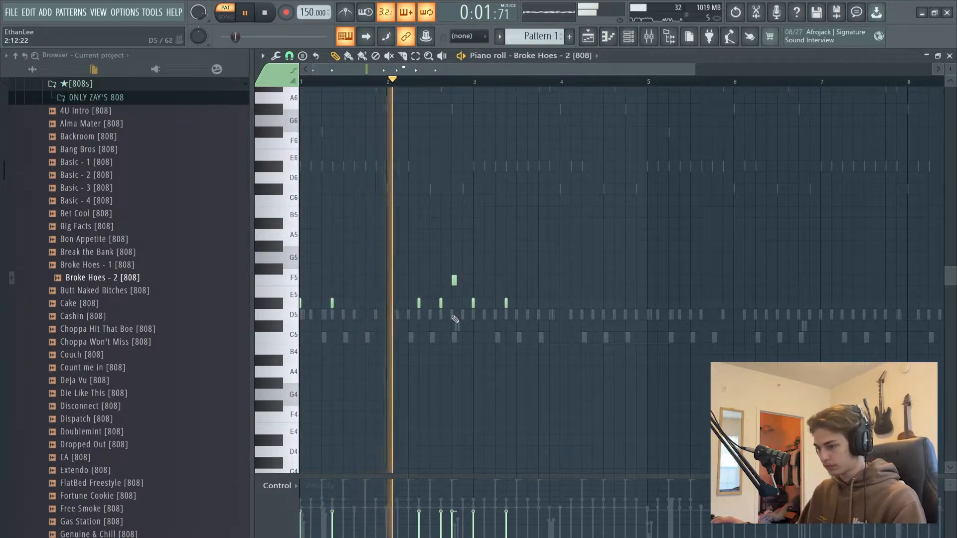
Step: Add D#5 808 hits on step 11 of bar 3 and steps 1, 7 and 13 of bar 4, and play them
{"action": "left_click", "coordinate": [531, 303]}
{"action": "left_click", "coordinate": [563, 303]}
{"action": "left_click", "coordinate": [607, 303]}
{"action": "right_click", "coordinate": [602, 303]}
{"action": "key", "text": "space"}
{"action": "key", "text": "space"}
Step: Check the Surge XT ghost notes, and raise the two D#5 808 hits in bar 2 to F5
{"action": "scroll", "coordinate": [559, 384], "scroll_direction": "down", "scroll_amount": 3, "text": "ctrl"}
{"action": "scroll", "coordinate": [530, 375], "scroll_direction": "down", "scroll_amount": 6}
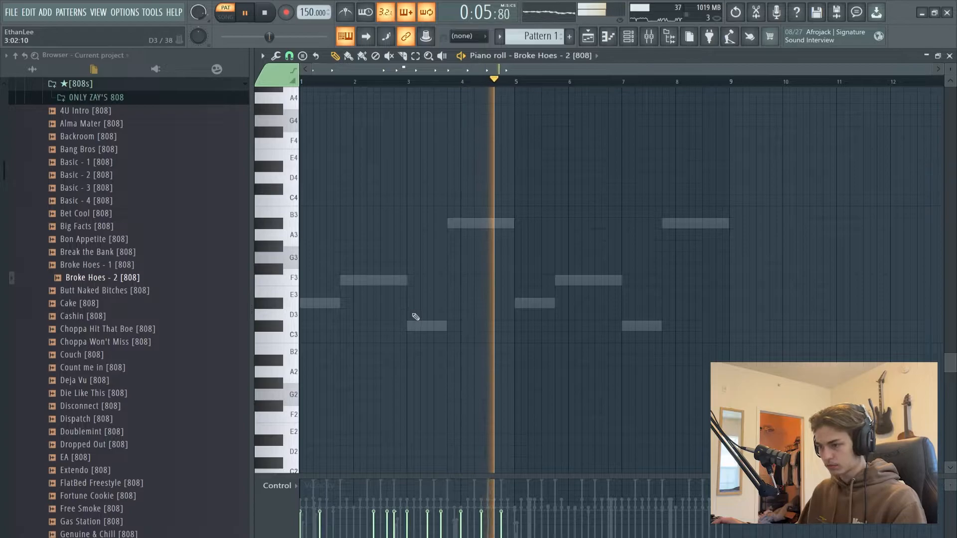
{"action": "scroll", "coordinate": [419, 312], "scroll_direction": "up", "scroll_amount": 3}
{"action": "key", "text": "space"}
{"action": "scroll", "coordinate": [406, 206], "scroll_direction": "up", "scroll_amount": 1, "text": "ctrl"}
{"action": "left_click_drag", "start_coordinate": [373, 187], "coordinate": [441, 191]}
{"action": "scroll", "coordinate": [401, 265], "scroll_direction": "down", "scroll_amount": 1, "text": "ctrl"}
{"action": "scroll", "coordinate": [384, 277], "scroll_direction": "up", "scroll_amount": 3, "text": "ctrl"}
{"action": "left_click_drag", "start_coordinate": [380, 225], "coordinate": [440, 264]}
{"action": "left_click_drag", "start_coordinate": [397, 192], "coordinate": [475, 281], "text": "ctrl"}
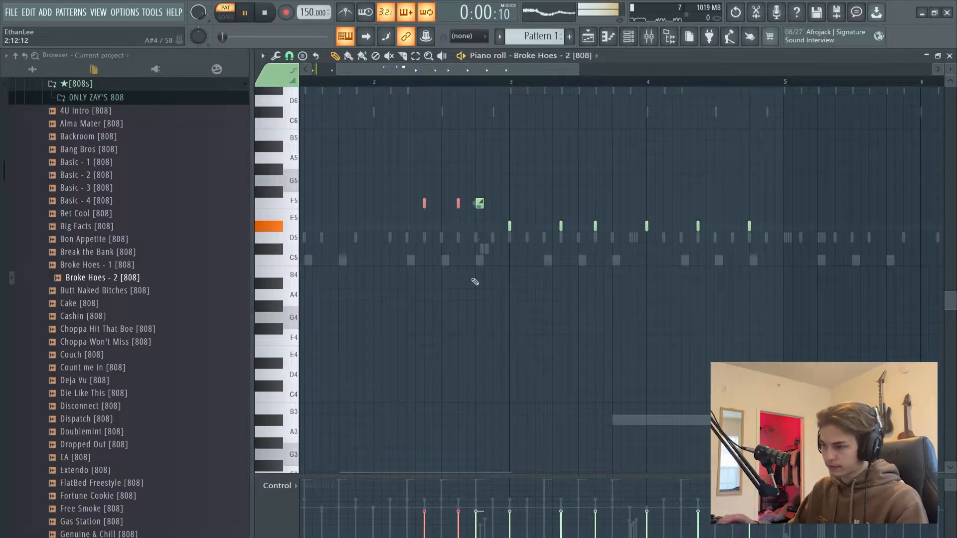
Step: Raise the slide note at the end of bar 2 to G5
{"action": "left_click", "coordinate": [478, 202]}
{"action": "key", "text": "shift+Up"}
{"action": "key", "text": "shift+Up"}
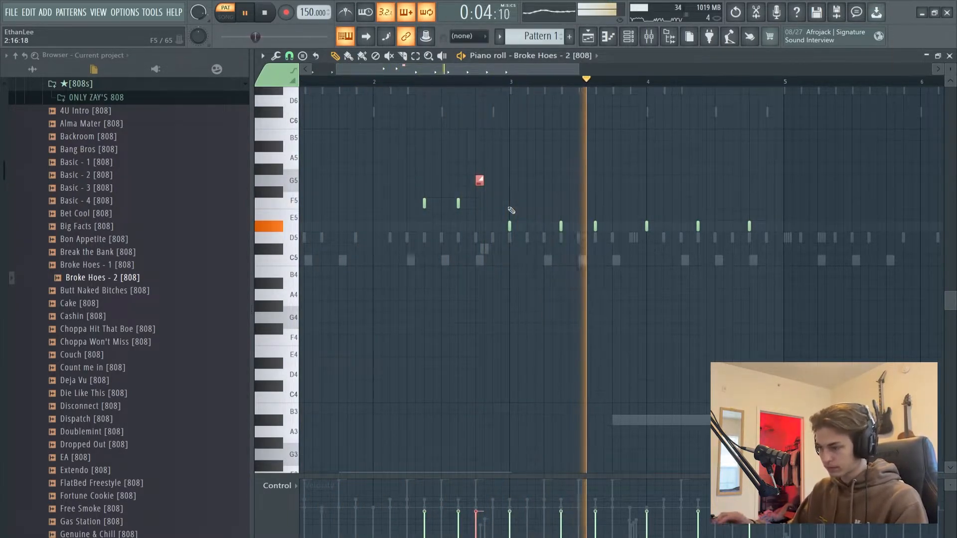
Step: Raise the last 808 hit of bar 4 to F5, add a G5 slide note on step 15, and play the pattern
{"action": "left_click_drag", "start_coordinate": [604, 273], "coordinate": [501, 284]}
{"action": "key", "text": "space"}
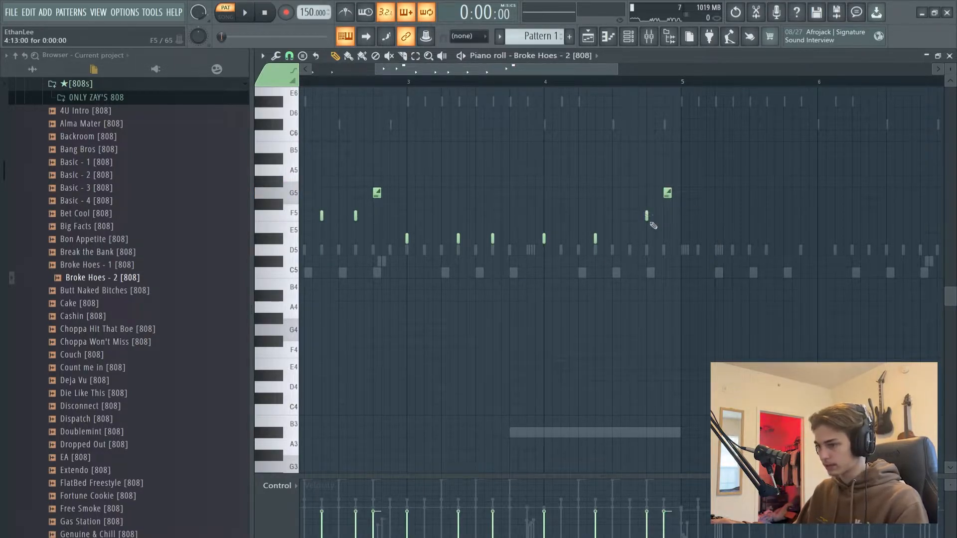
{"action": "key", "text": "space"}
Step: Duplicate the four-bar 808 pattern into bars 5 to 8
{"action": "scroll", "coordinate": [568, 309], "scroll_direction": "down", "scroll_amount": 4}
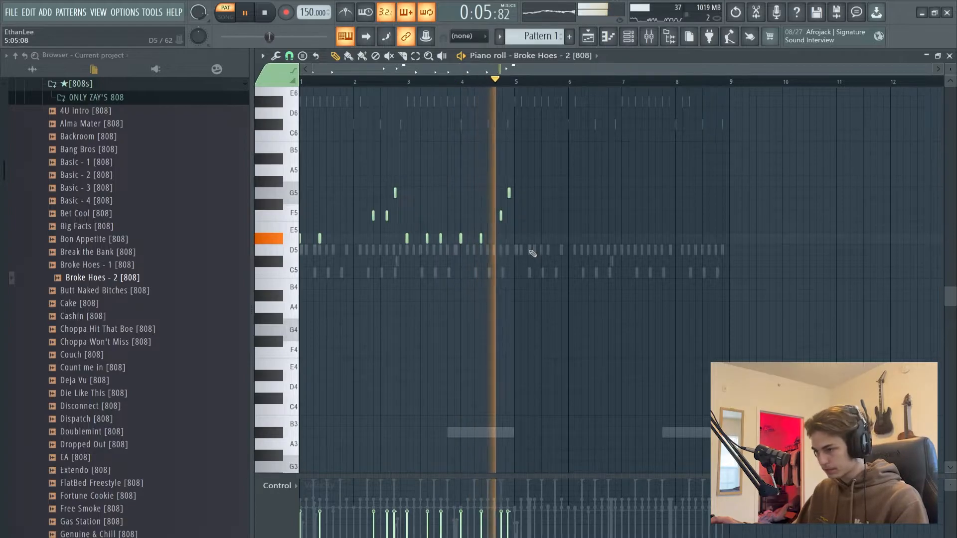
{"action": "key", "text": "space"}
{"action": "key", "text": "ctrl+b"}
{"action": "scroll", "coordinate": [530, 279], "scroll_direction": "up", "scroll_amount": 4}
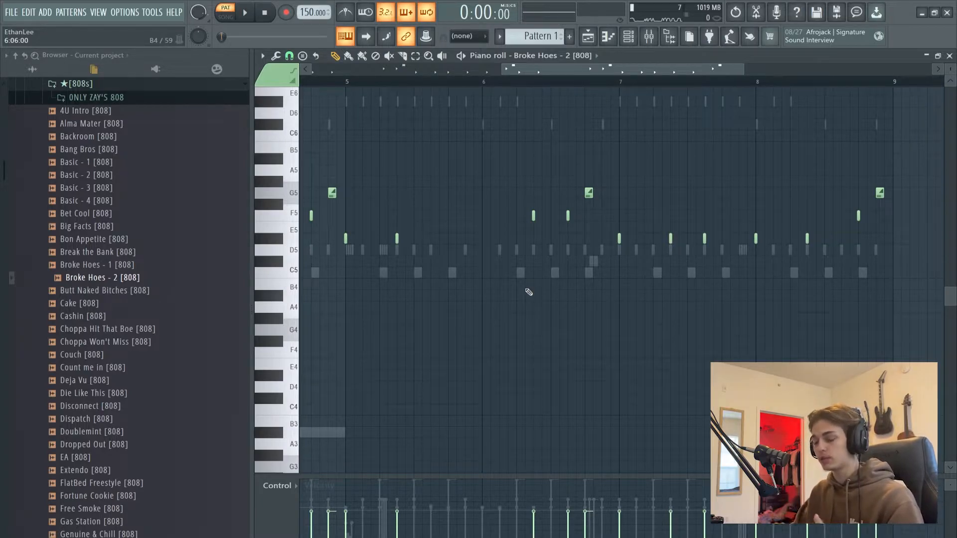
{"action": "scroll", "coordinate": [492, 259], "scroll_direction": "down", "scroll_amount": 4}
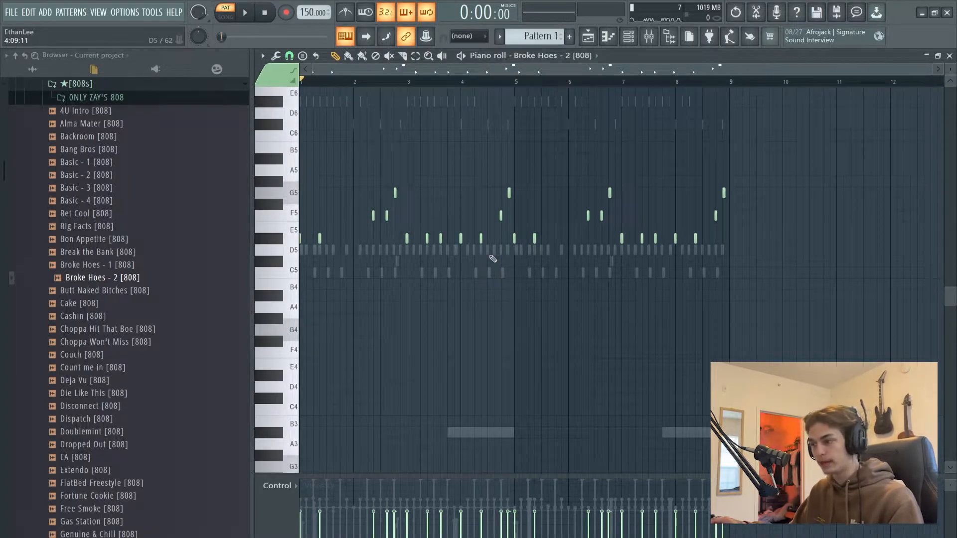
Step: Move bar 4's F5 hit and G5 slide note to steps 5 and 7, remove the D#5 hit on step 7, and play from bar 4
{"action": "scroll", "coordinate": [535, 307], "scroll_direction": "up", "scroll_amount": 4}
{"action": "scroll", "coordinate": [606, 327], "scroll_direction": "up", "scroll_amount": 2}
{"action": "scroll", "coordinate": [485, 372], "scroll_direction": "down", "scroll_amount": 3}
{"action": "scroll", "coordinate": [614, 318], "scroll_direction": "up", "scroll_amount": 4}
{"action": "left_click_drag", "start_coordinate": [657, 218], "coordinate": [740, 260]}
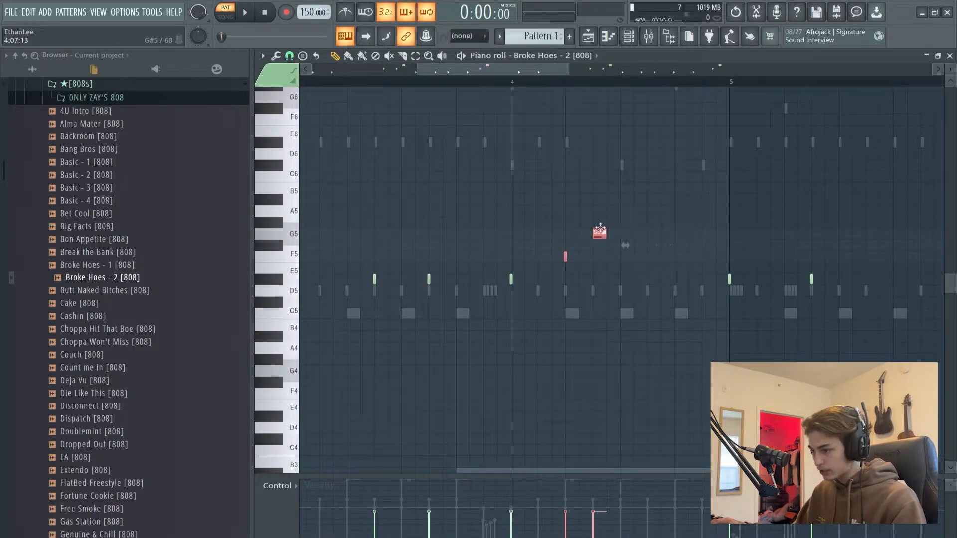
{"action": "left_click", "coordinate": [515, 81]}
{"action": "key", "text": "space"}
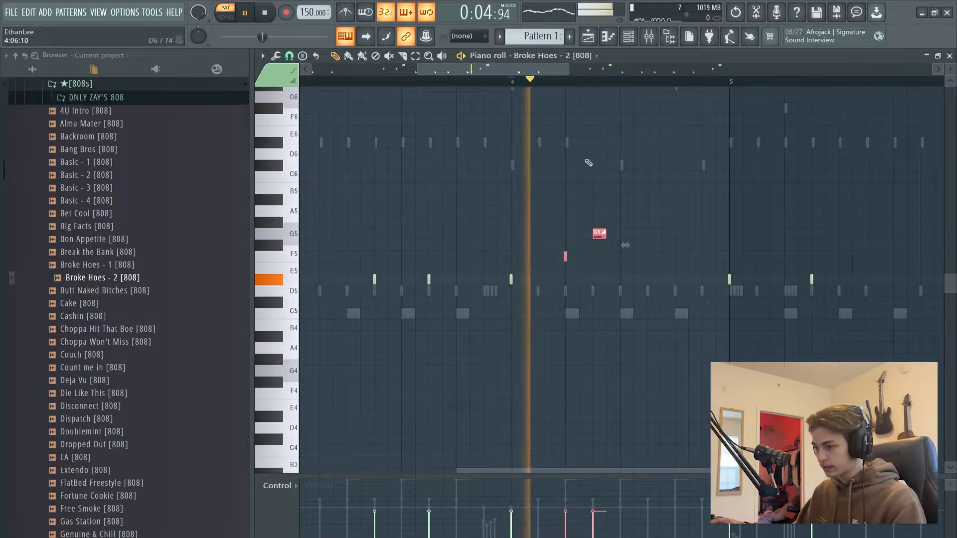
{"action": "key", "text": "space"}
Step: Lower the two moved bar 4 notes to D#5 and F5, shift them to steps 7 and 9, and play the result
{"action": "left_click_drag", "start_coordinate": [599, 235], "coordinate": [600, 257]}
{"action": "key", "text": "space"}
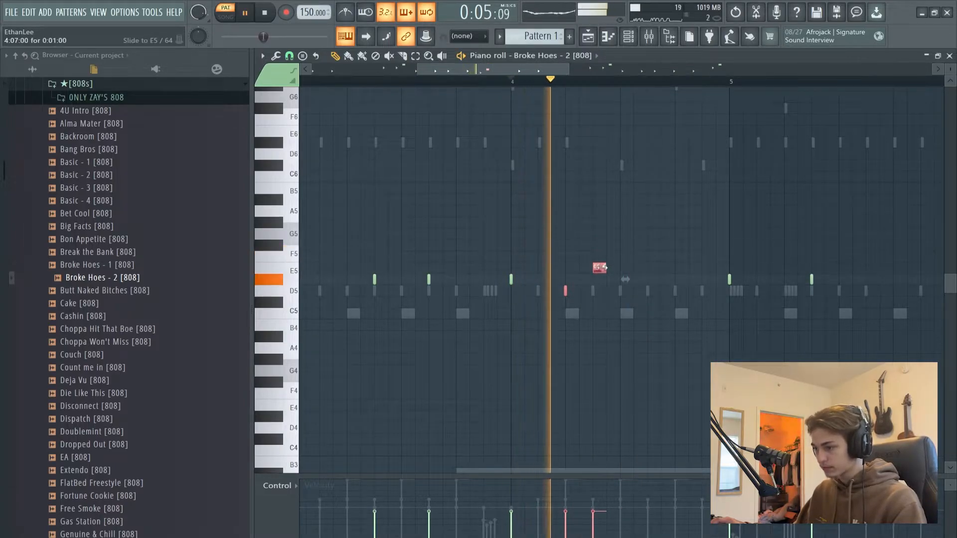
{"action": "key", "text": "space"}
{"action": "key", "text": "space"}
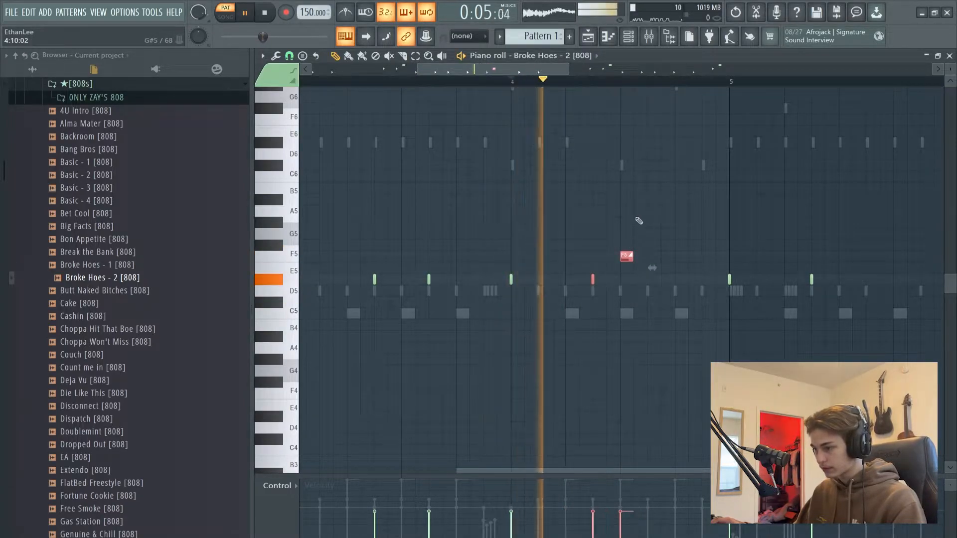
{"action": "left_click", "coordinate": [694, 222], "text": "ctrl"}
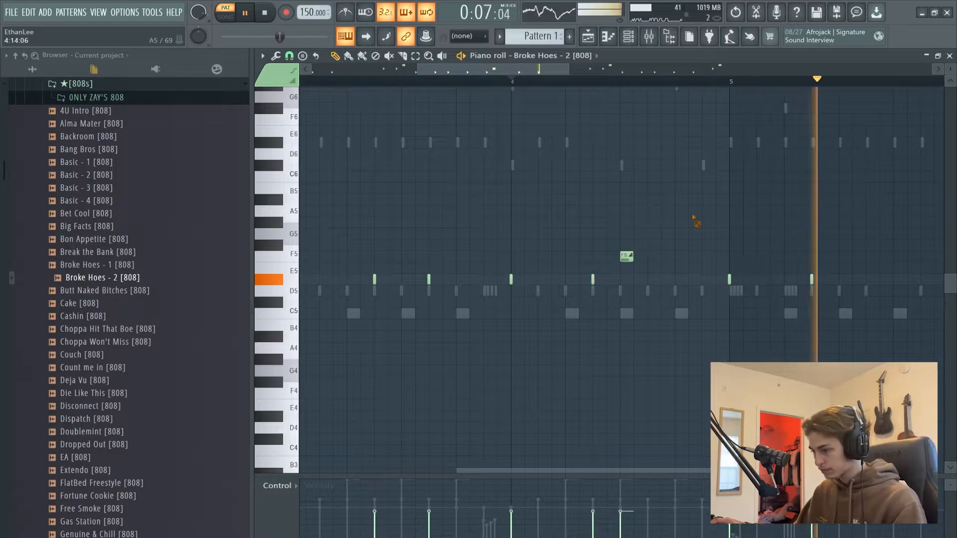
{"action": "scroll", "coordinate": [636, 253], "scroll_direction": "down", "scroll_amount": 5}
{"action": "key", "text": "space"}
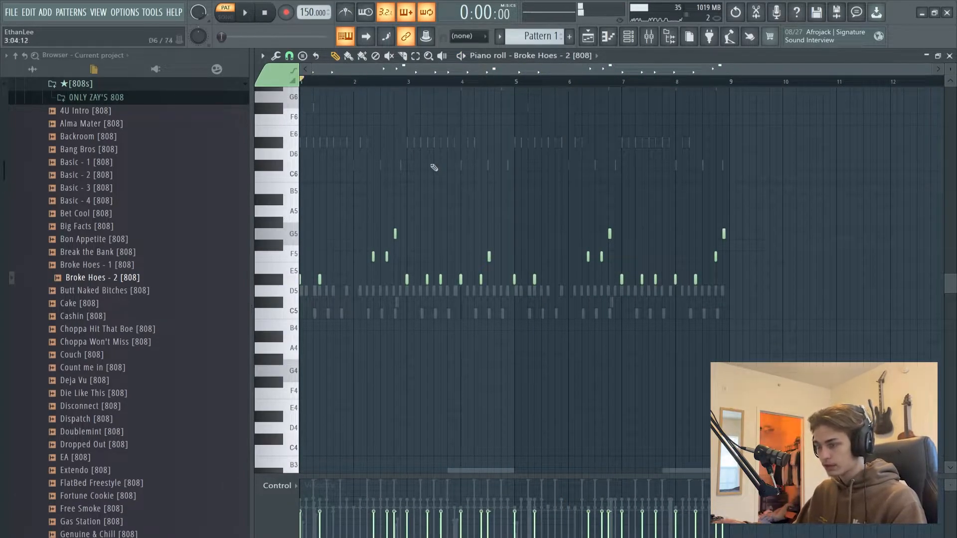
Step: Raise the first two 808 hits of bar 8 to A#5 and play the result from bar 8
{"action": "key", "text": "space"}
{"action": "scroll", "coordinate": [478, 214], "scroll_direction": "down", "scroll_amount": 5}
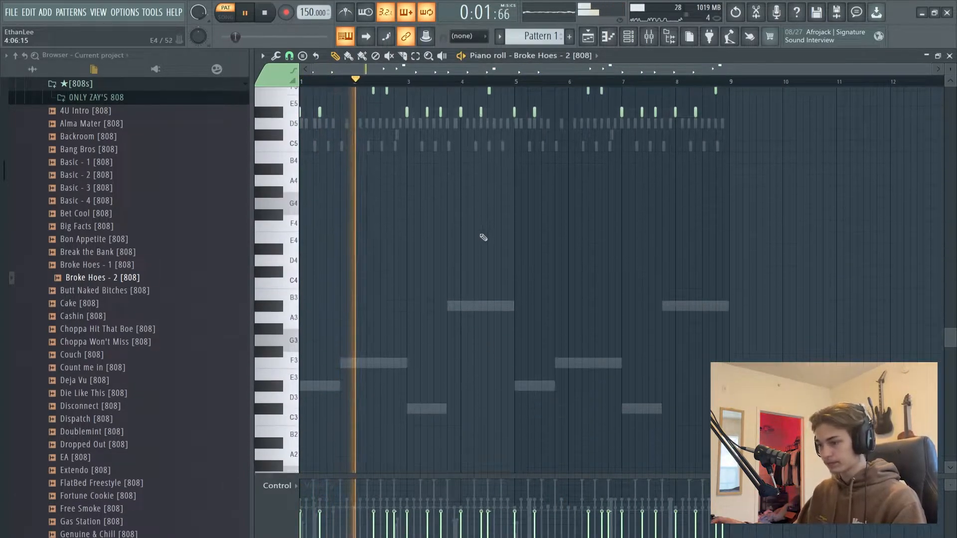
{"action": "scroll", "coordinate": [491, 224], "scroll_direction": "up", "scroll_amount": 2}
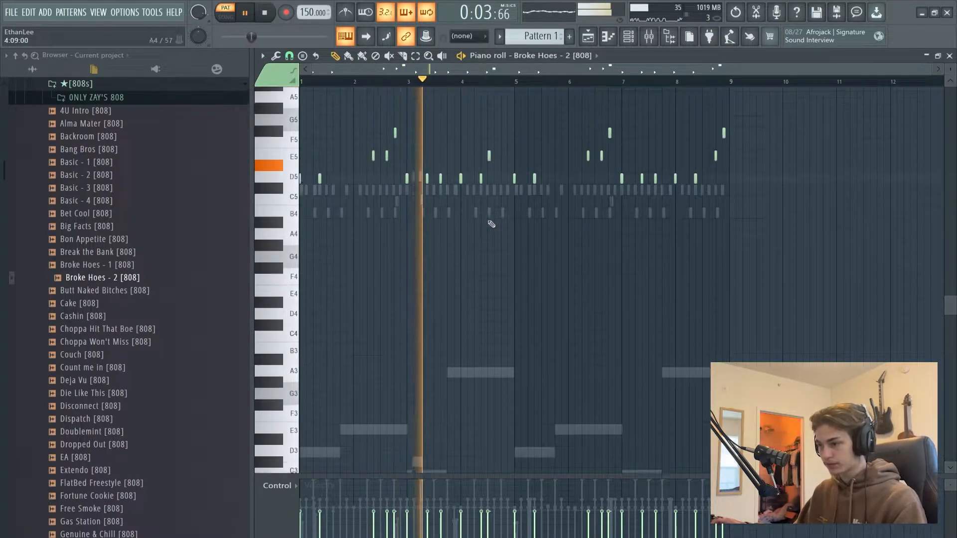
{"action": "scroll", "coordinate": [491, 224], "scroll_direction": "up", "scroll_amount": 3}
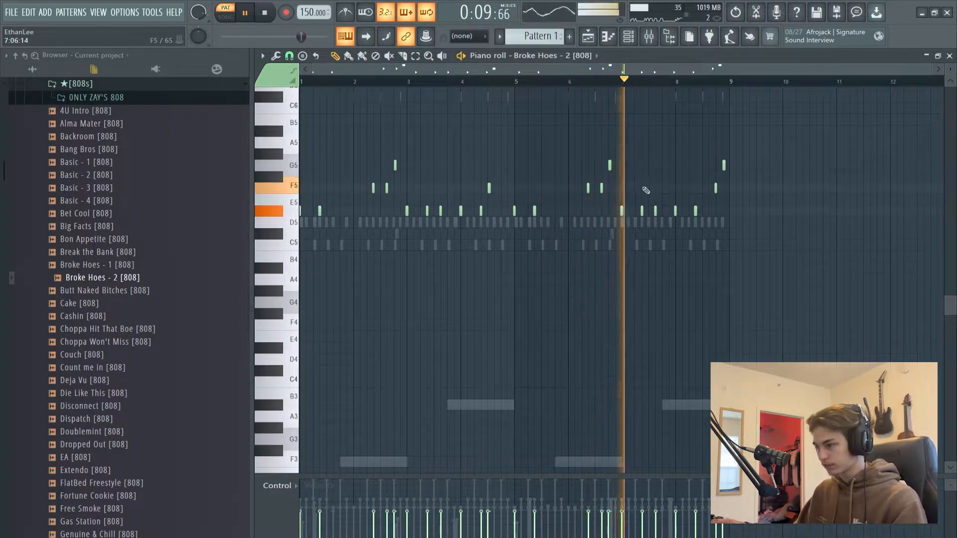
{"action": "key", "text": "space"}
{"action": "left_click_drag", "start_coordinate": [668, 195], "coordinate": [718, 246]}
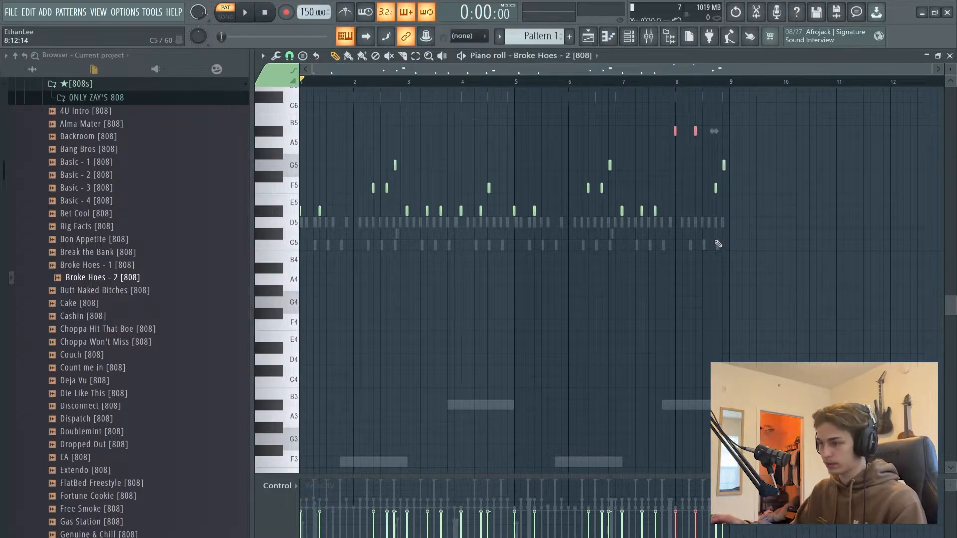
{"action": "left_click", "coordinate": [678, 82]}
{"action": "key", "text": "space"}
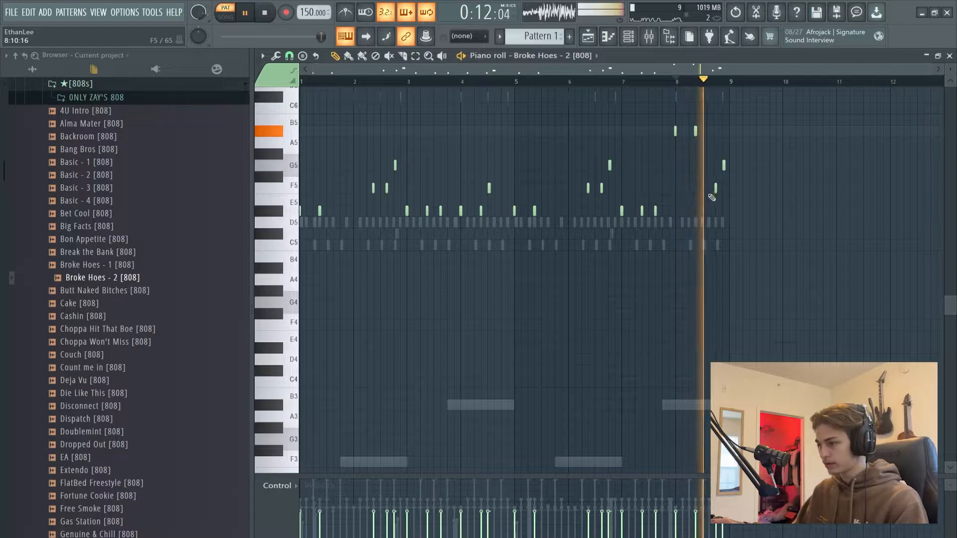
Step: Remove bar 8's G5 slide note, move the F5 hit to C5 on step 11, and play the result
{"action": "key", "text": "space"}
{"action": "right_click", "coordinate": [723, 166]}
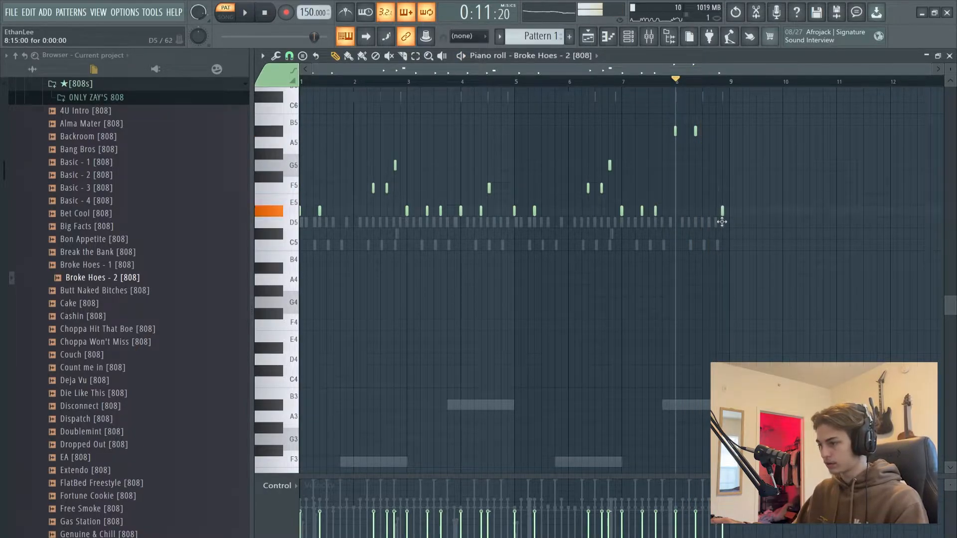
{"action": "left_click_drag", "start_coordinate": [716, 236], "coordinate": [709, 244]}
{"action": "key", "text": "space"}
{"action": "scroll", "coordinate": [713, 244], "scroll_direction": "up", "scroll_amount": 2}
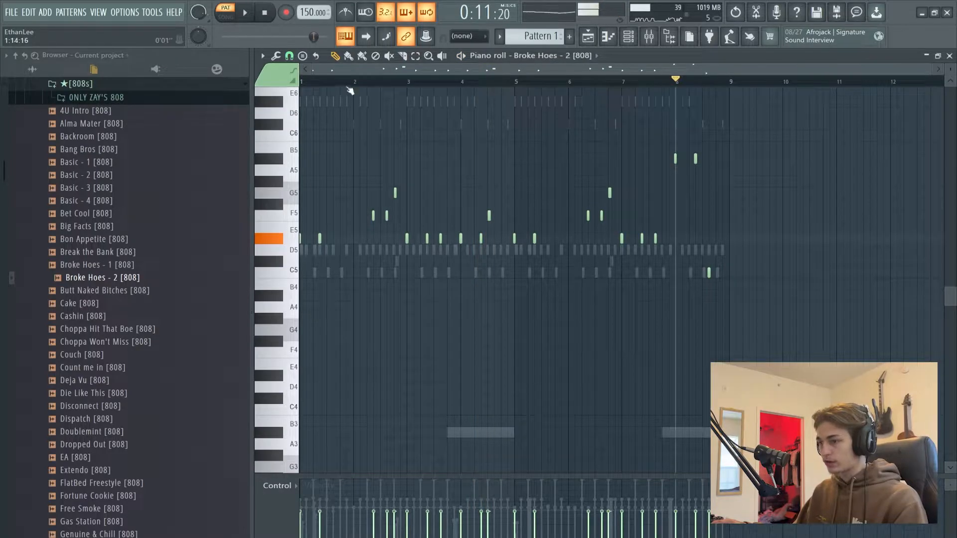
{"action": "key", "text": "space"}
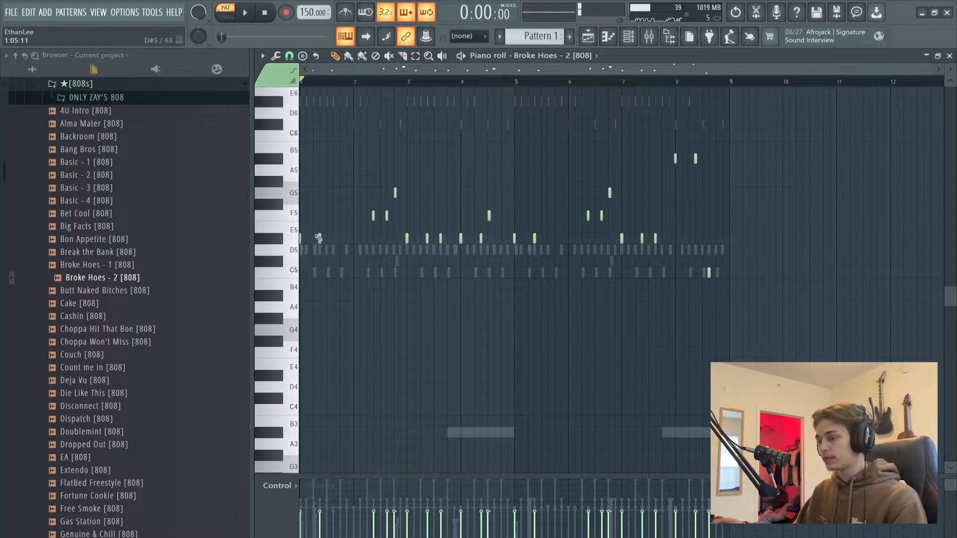
Step: Lengthen the regular 808 notes to match the slide notes and raise all 808 note velocities to maximum
{"action": "scroll", "coordinate": [393, 206], "scroll_direction": "up", "scroll_amount": 3}
{"action": "scroll", "coordinate": [664, 250], "scroll_direction": "left", "scroll_amount": 1}
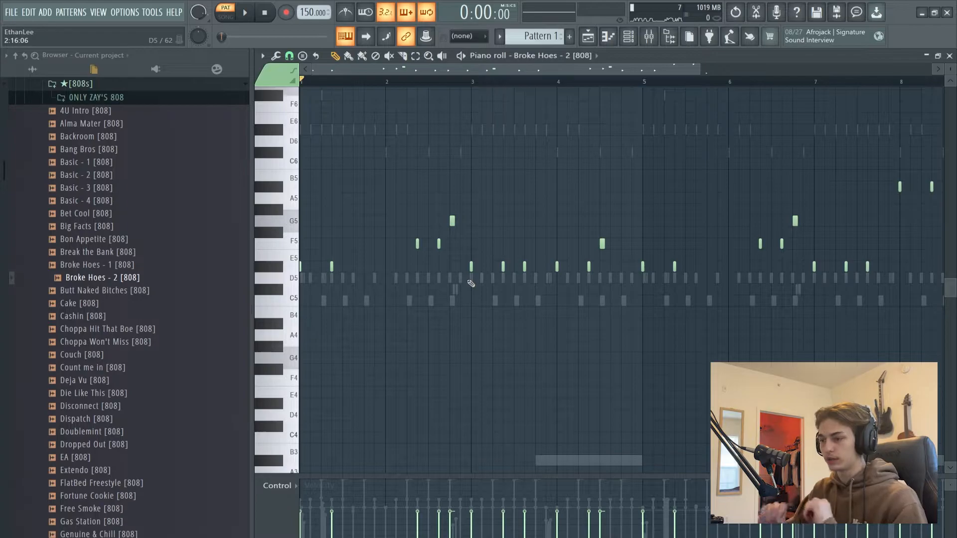
{"action": "scroll", "coordinate": [463, 226], "scroll_direction": "up", "scroll_amount": 2}
{"action": "left_click", "coordinate": [448, 223], "text": "ctrl"}
{"action": "left_click_drag", "start_coordinate": [807, 238], "coordinate": [411, 247]}
{"action": "scroll", "coordinate": [648, 263], "scroll_direction": "down", "scroll_amount": 3}
{"action": "left_click_drag", "start_coordinate": [629, 238], "coordinate": [534, 203]}
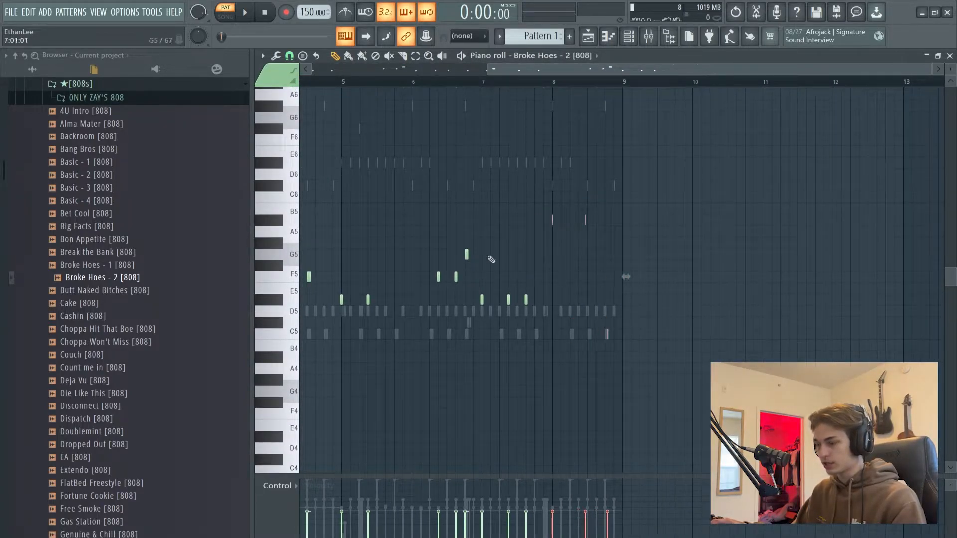
{"action": "key", "text": "ctrl+z"}
{"action": "scroll", "coordinate": [570, 249], "scroll_direction": "up", "scroll_amount": 3}
{"action": "scroll", "coordinate": [619, 220], "scroll_direction": "down", "scroll_amount": 4}
{"action": "scroll", "coordinate": [378, 239], "scroll_direction": "up", "scroll_amount": 2}
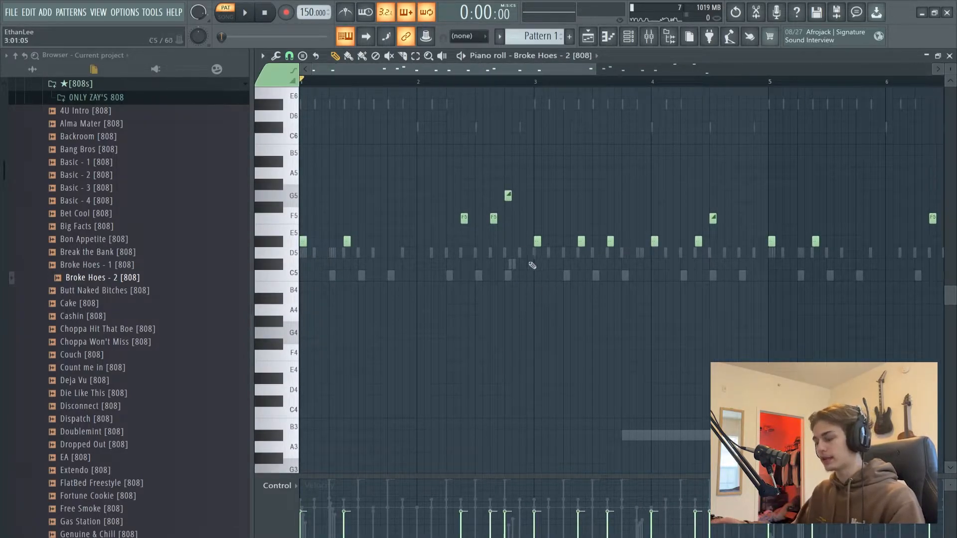
{"action": "scroll", "coordinate": [539, 283], "scroll_direction": "down", "scroll_amount": 3}
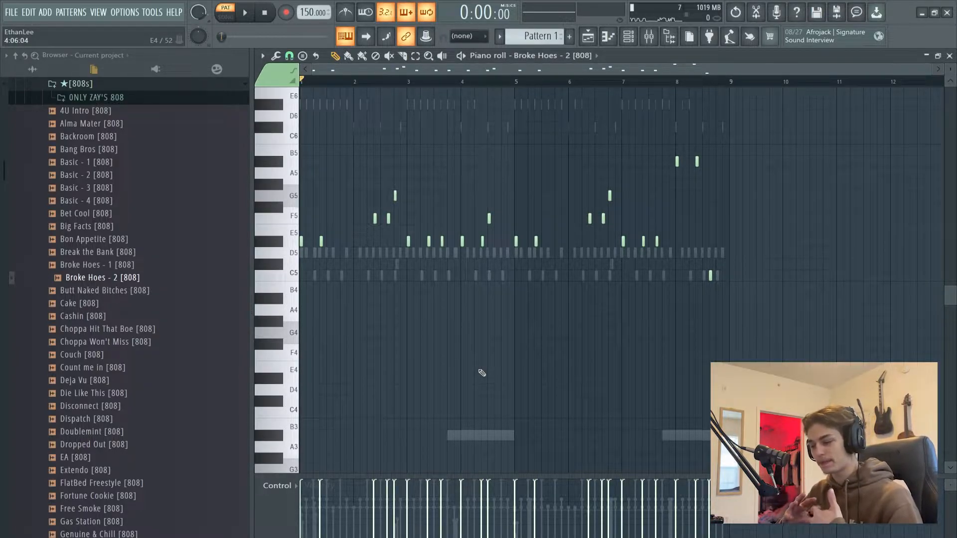
Step: Play the pattern from the start and review the edited 808 notes against the other parts
{"action": "key", "text": "space"}
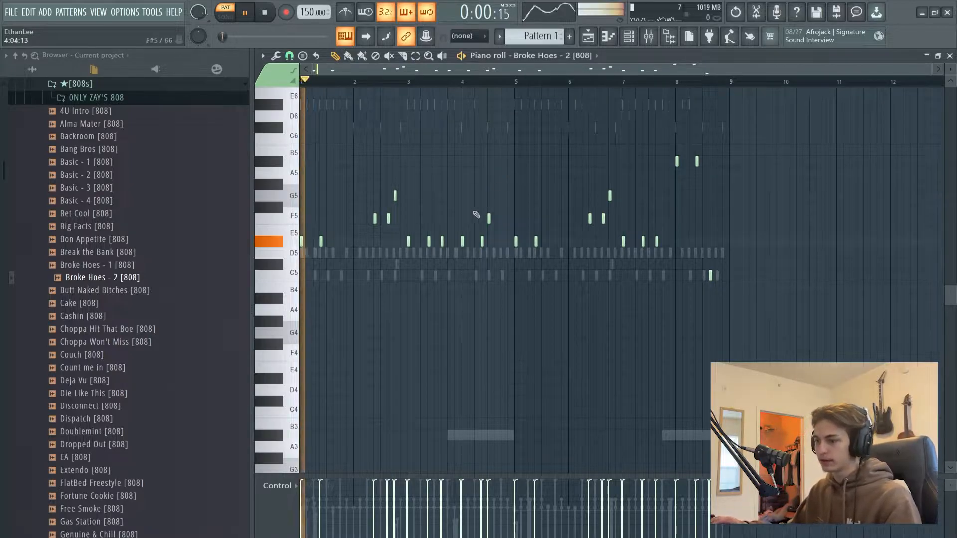
{"action": "scroll", "coordinate": [390, 281], "scroll_direction": "up", "scroll_amount": 3}
{"action": "left_click_drag", "start_coordinate": [393, 284], "coordinate": [398, 257]}
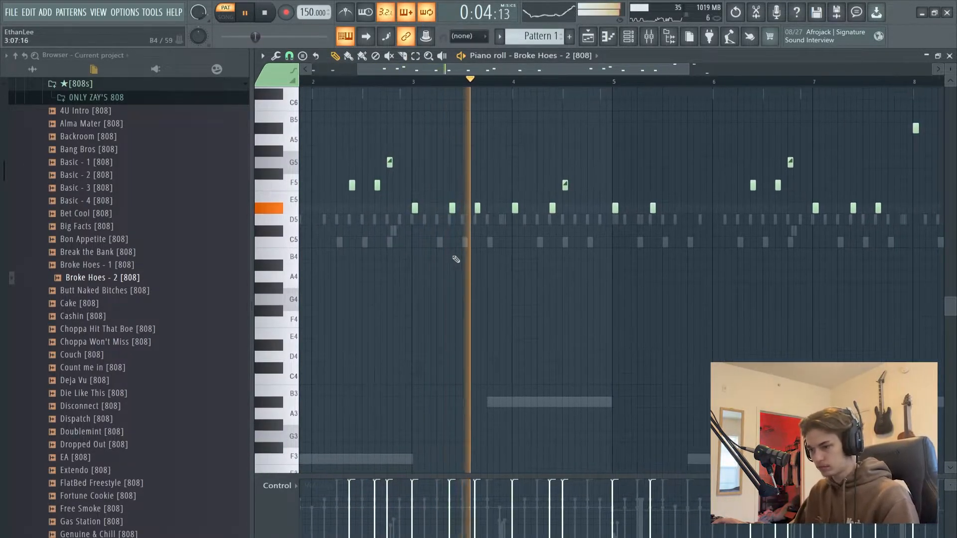
{"action": "left_click_drag", "start_coordinate": [534, 266], "coordinate": [513, 262]}
{"action": "scroll", "coordinate": [441, 245], "scroll_direction": "down", "scroll_amount": 3}
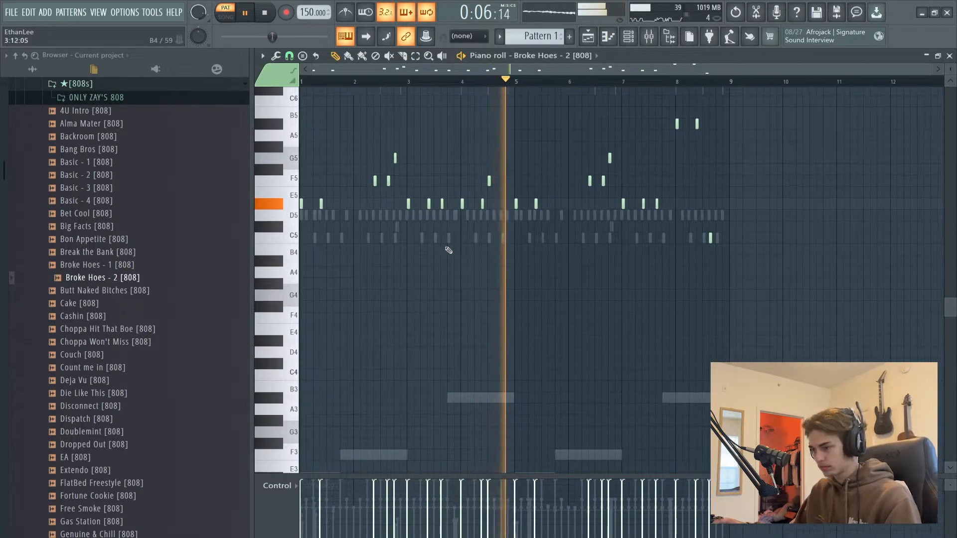
{"action": "key", "text": "space"}
Step: Show the channel rack, move the 808 channel above the hi-hat channel, and play the pattern
{"action": "left_click", "coordinate": [627, 37]}
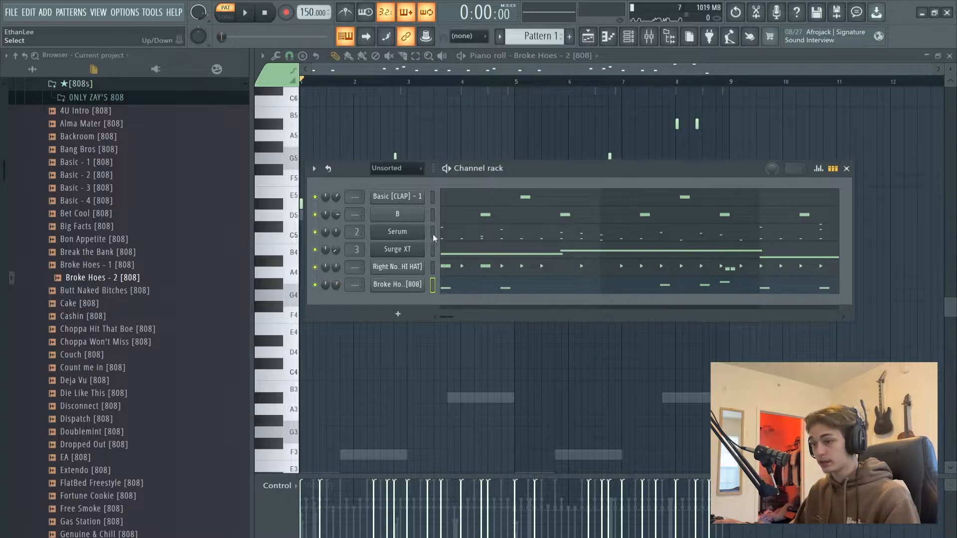
{"action": "left_click_drag", "start_coordinate": [433, 232], "coordinate": [433, 250]}
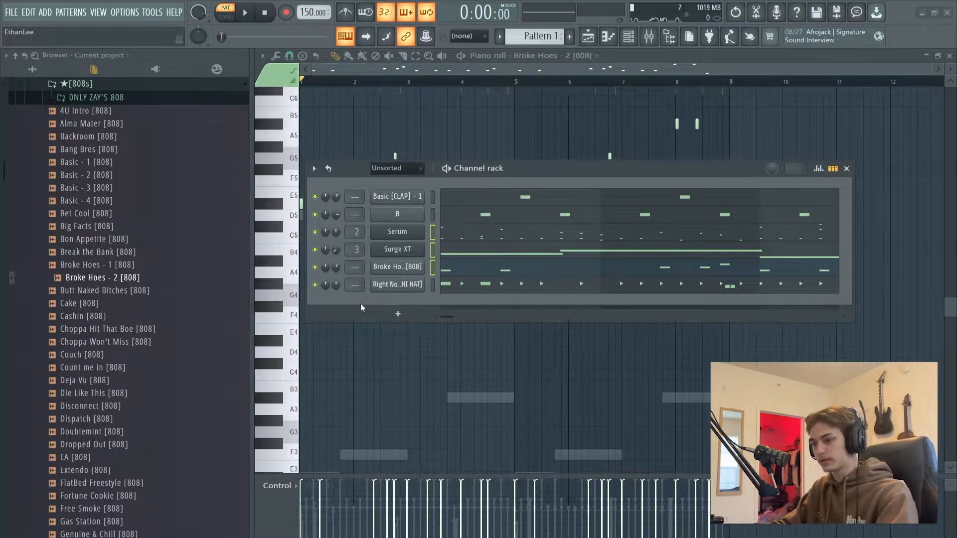
{"action": "key", "text": "space"}
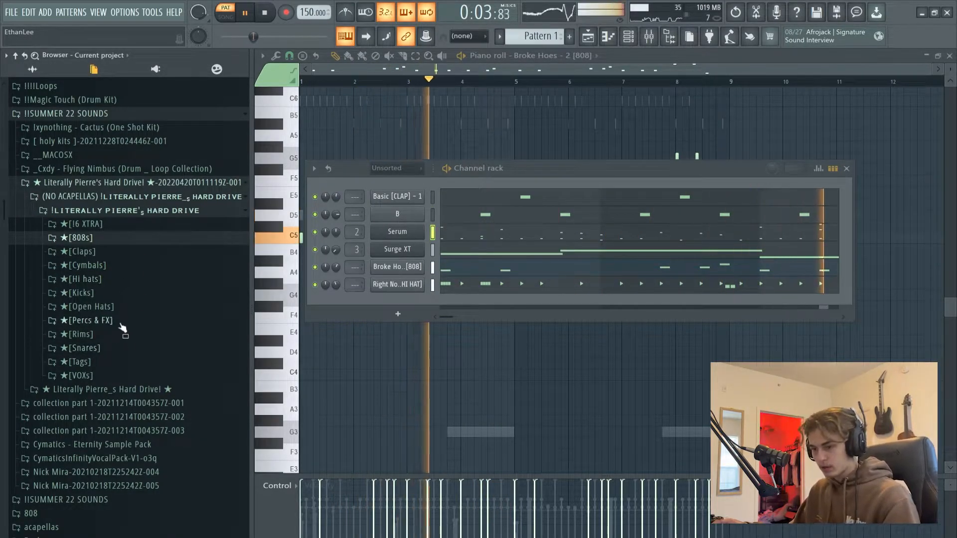
Step: Audition samples in the Open Hats folder and load R.I.P. - 2 [OPEN HAT] as a channel with its piano roll open
{"action": "left_click", "coordinate": [102, 306]}
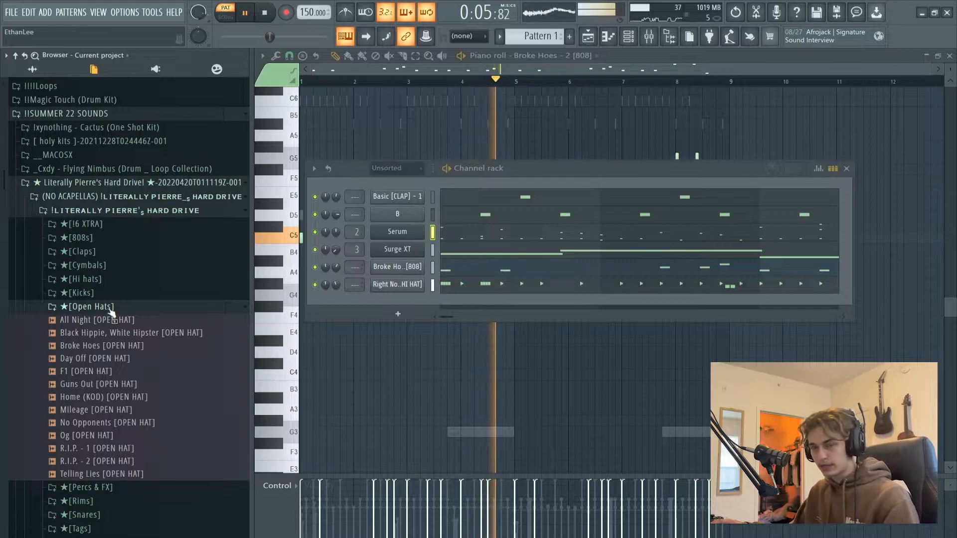
{"action": "key", "text": "space"}
{"action": "left_click_drag", "start_coordinate": [112, 435], "coordinate": [132, 435]}
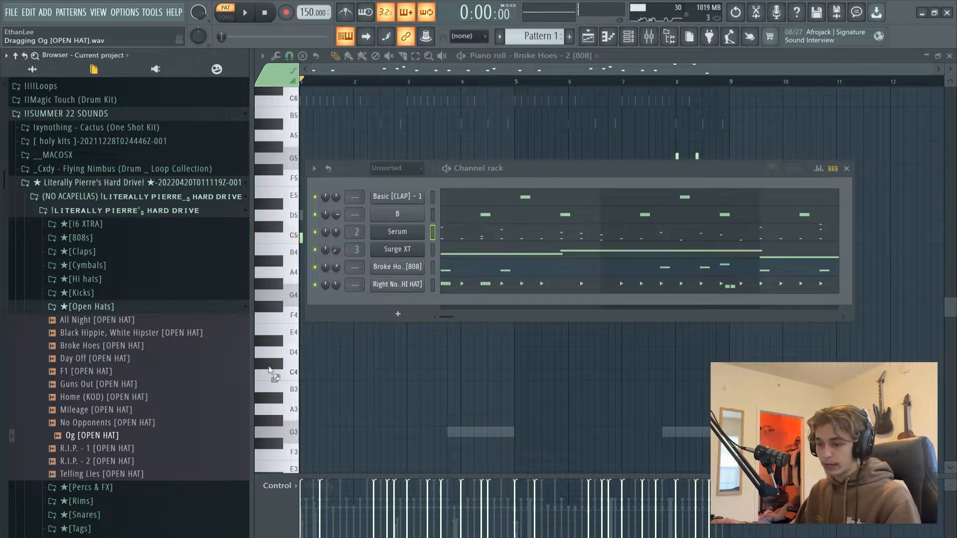
{"action": "left_click", "coordinate": [91, 448]}
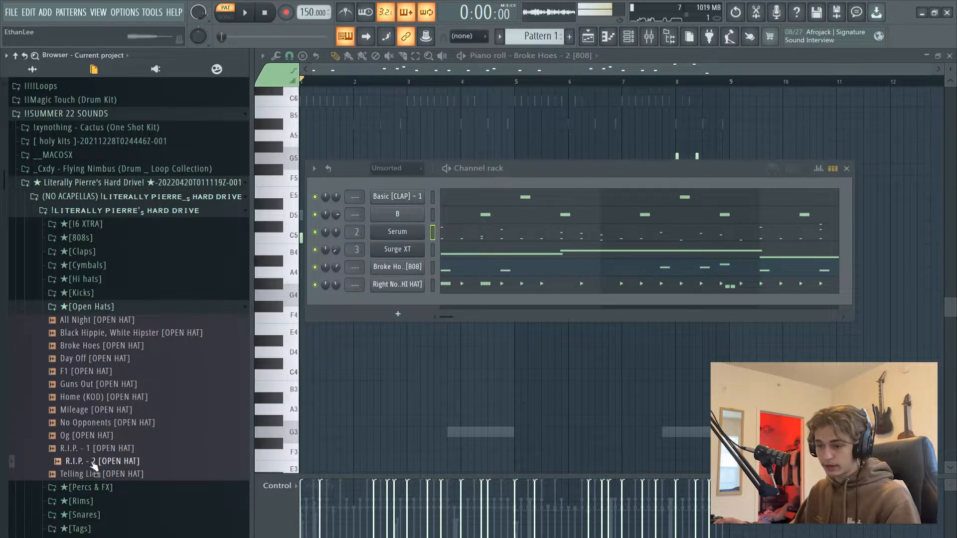
{"action": "key", "text": "F7"}
{"action": "left_click_drag", "start_coordinate": [402, 300], "coordinate": [710, 273]}
{"action": "scroll", "coordinate": [440, 299], "scroll_direction": "up", "scroll_amount": 4}
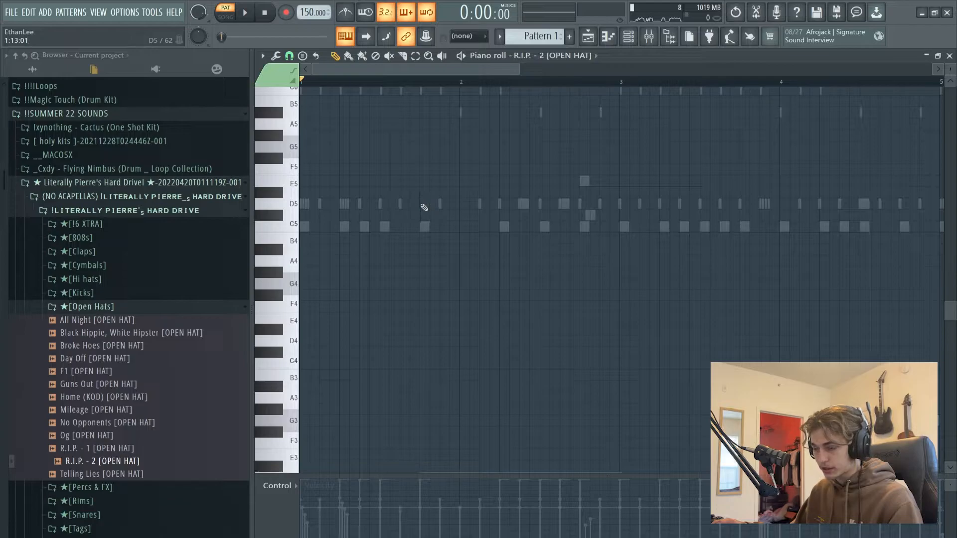
Step: Place D5 open hat hits on step 13 of bars 1 and 3 while checking them in playback
{"action": "left_click", "coordinate": [462, 204]}
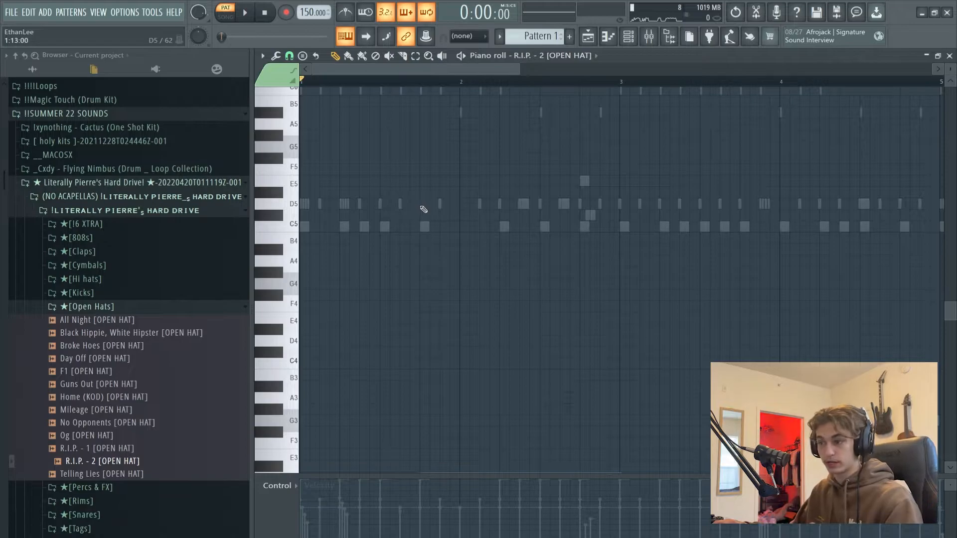
{"action": "key", "text": "space"}
{"action": "left_click", "coordinate": [422, 205]}
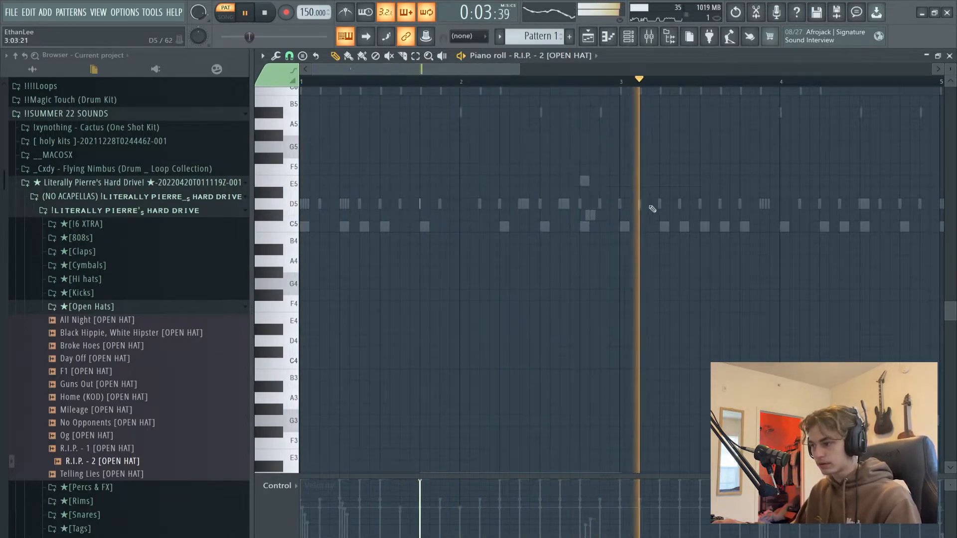
{"action": "left_click", "coordinate": [732, 205]}
{"action": "right_click", "coordinate": [730, 205]}
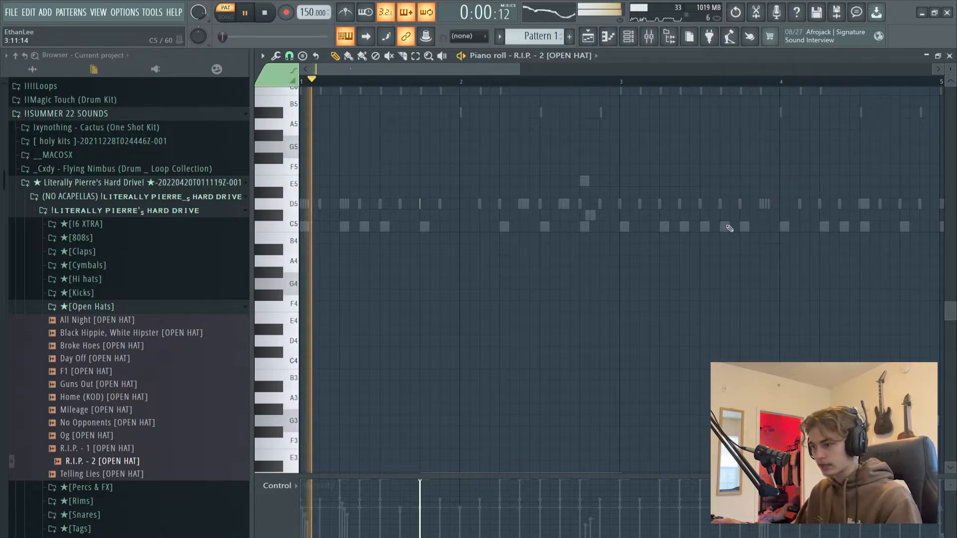
{"action": "left_click", "coordinate": [742, 206]}
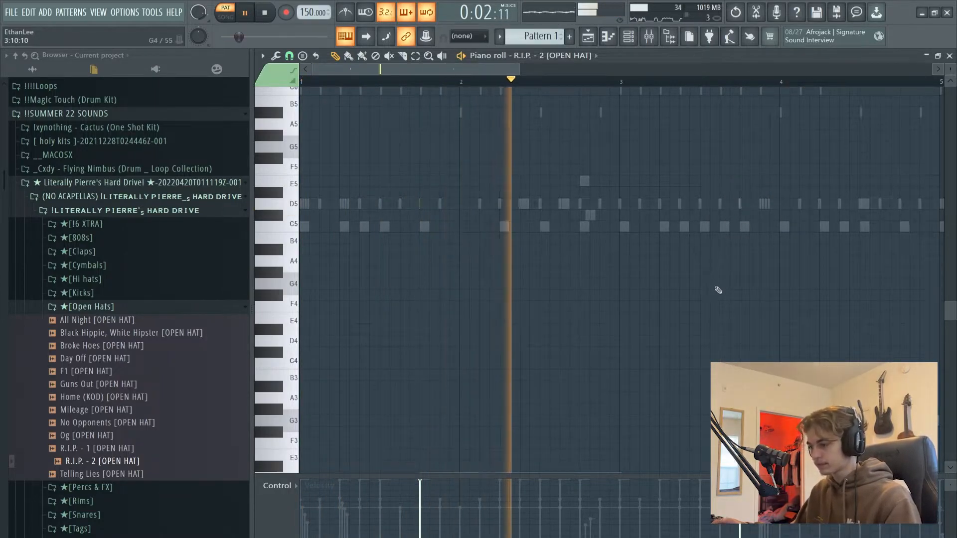
{"action": "scroll", "coordinate": [718, 286], "scroll_direction": "down", "scroll_amount": 2}
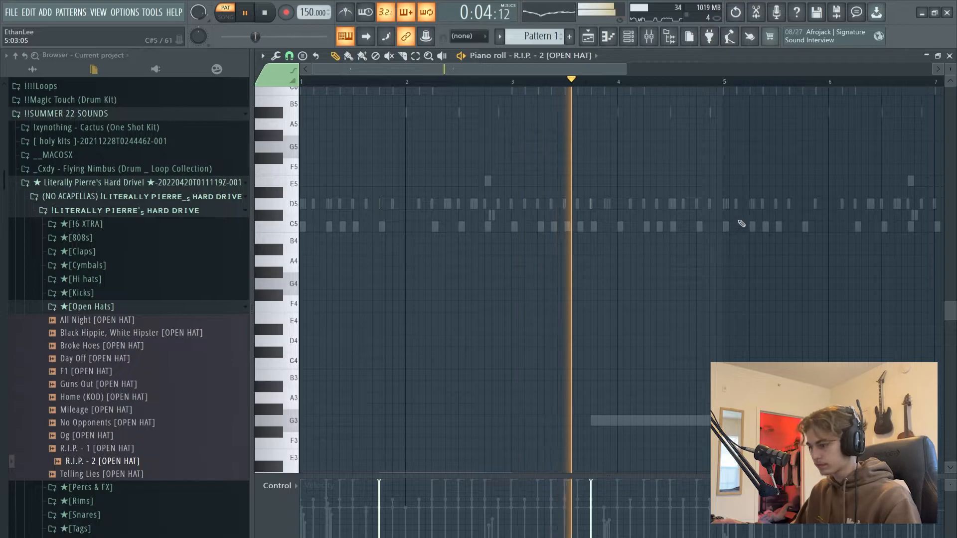
{"action": "scroll", "coordinate": [693, 252], "scroll_direction": "down", "scroll_amount": 1}
{"action": "key", "text": "space"}
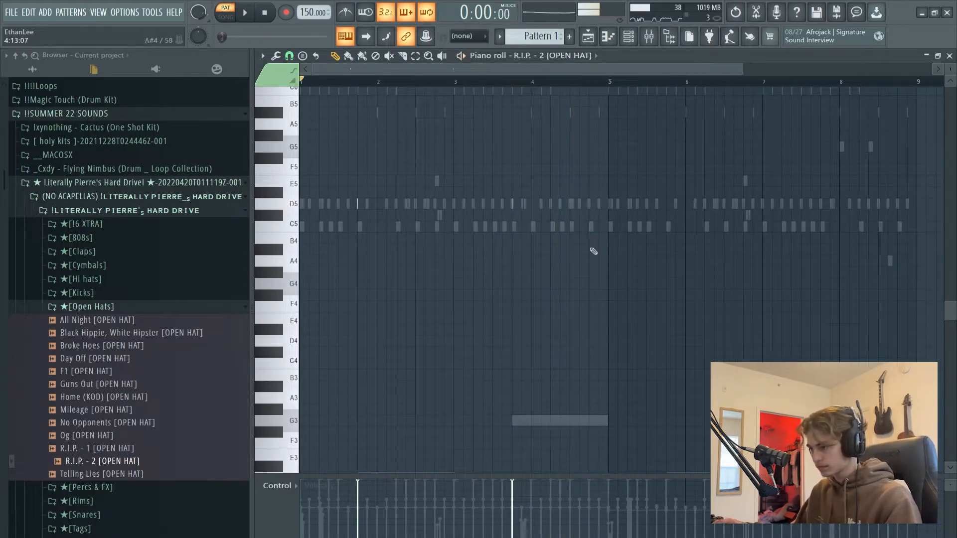
{"action": "key", "text": "space"}
Step: Load the Carti World [RIM] sample and place C5 hits on steps 3 and 15 of bar 1 and step 3 of bar 2
{"action": "scroll", "coordinate": [596, 259], "scroll_direction": "down", "scroll_amount": 1}
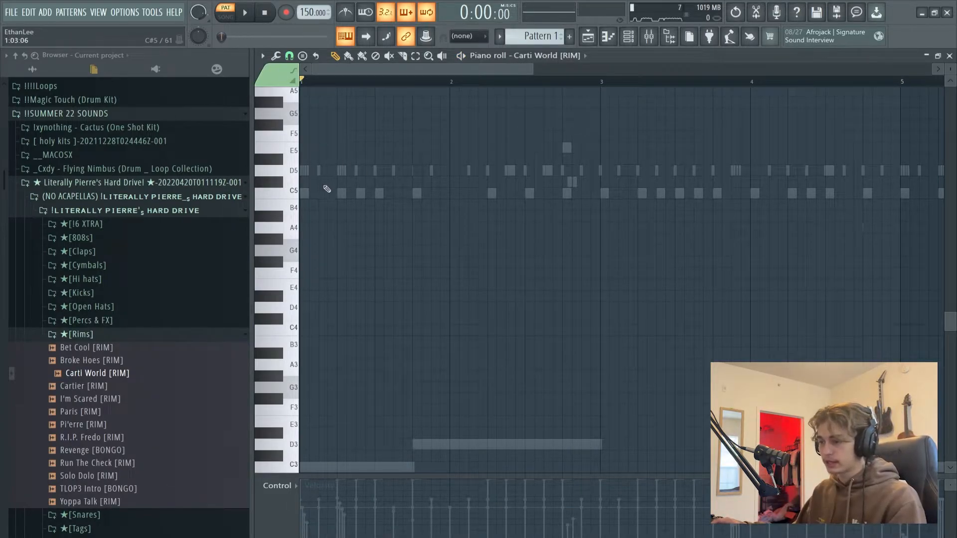
{"action": "scroll", "coordinate": [346, 225], "scroll_direction": "up", "scroll_amount": 3}
{"action": "scroll", "coordinate": [354, 216], "scroll_direction": "down", "scroll_amount": 3}
{"action": "scroll", "coordinate": [379, 224], "scroll_direction": "up", "scroll_amount": 2}
{"action": "scroll", "coordinate": [469, 267], "scroll_direction": "down", "scroll_amount": 3}
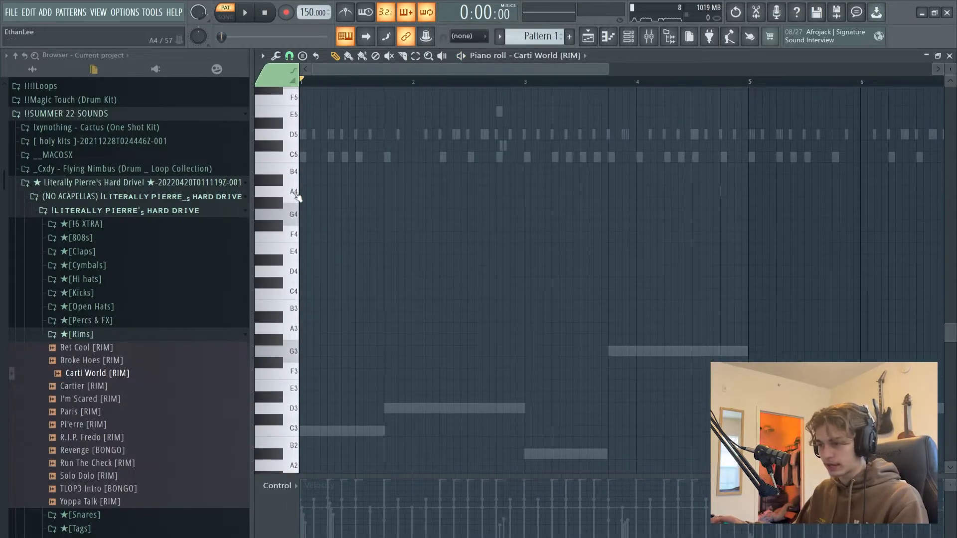
{"action": "scroll", "coordinate": [297, 198], "scroll_direction": "up", "scroll_amount": 2}
{"action": "left_click", "coordinate": [314, 225]}
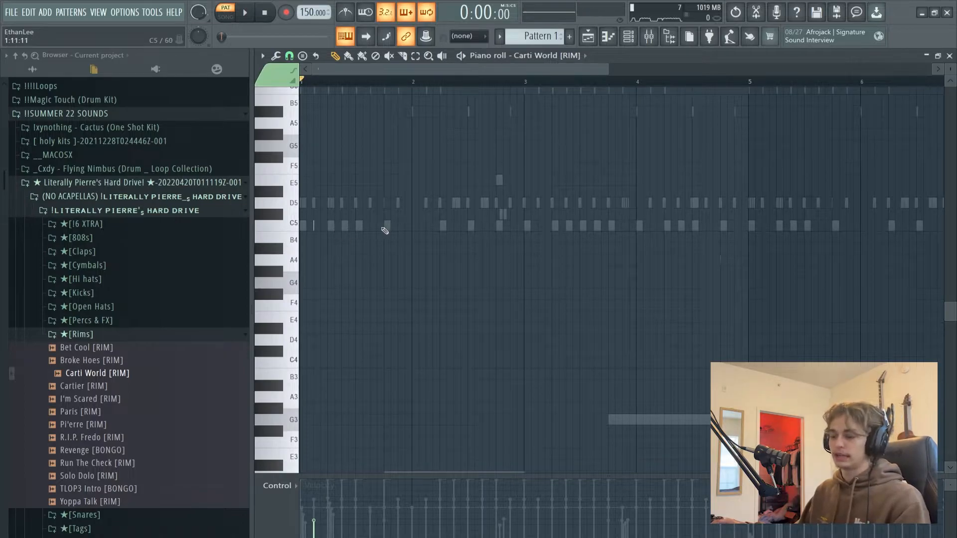
{"action": "left_click", "coordinate": [427, 225]}
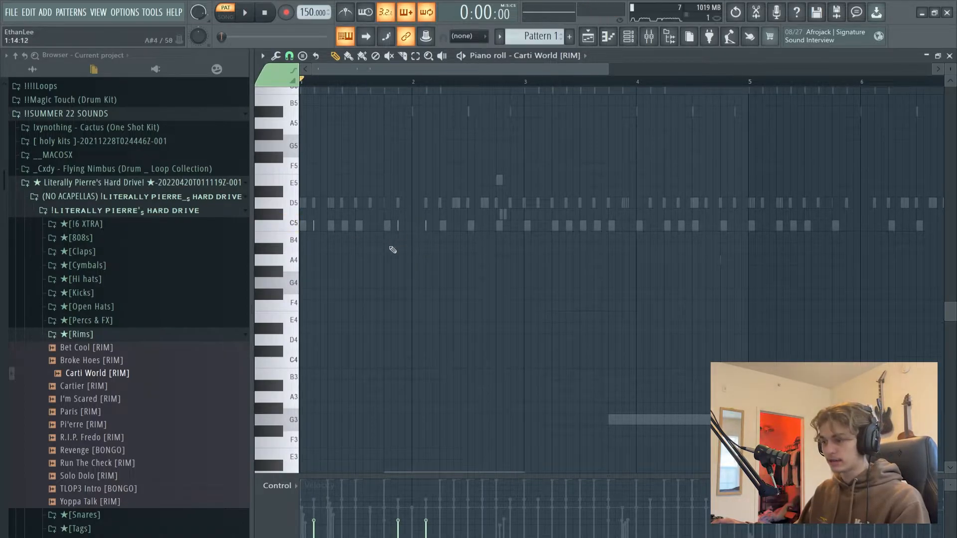
{"action": "scroll", "coordinate": [370, 239], "scroll_direction": "up", "scroll_amount": 2}
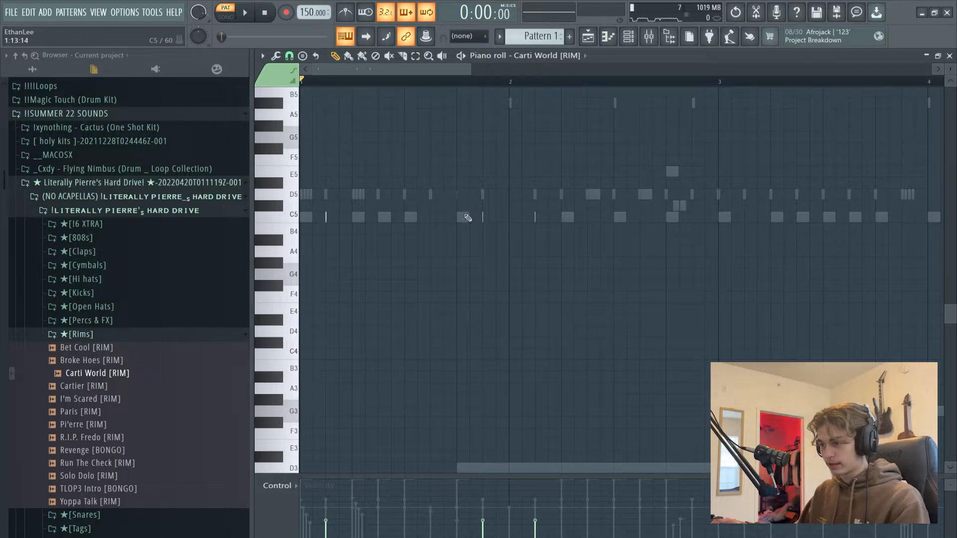
Step: Duplicate bar 1's rim hits through bar 8 and play the pattern
{"action": "scroll", "coordinate": [494, 227], "scroll_direction": "down", "scroll_amount": 3}
{"action": "left_click_drag", "start_coordinate": [364, 88], "coordinate": [302, 86]}
{"action": "key", "text": "ctrl+b"}
{"action": "key", "text": "ctrl+b"}
{"action": "key", "text": "ctrl+b"}
{"action": "key", "text": "ctrl+b"}
{"action": "key", "text": "ctrl+b"}
{"action": "key", "text": "ctrl+b"}
{"action": "key", "text": "ctrl+b"}
{"action": "right_click", "coordinate": [369, 113]}
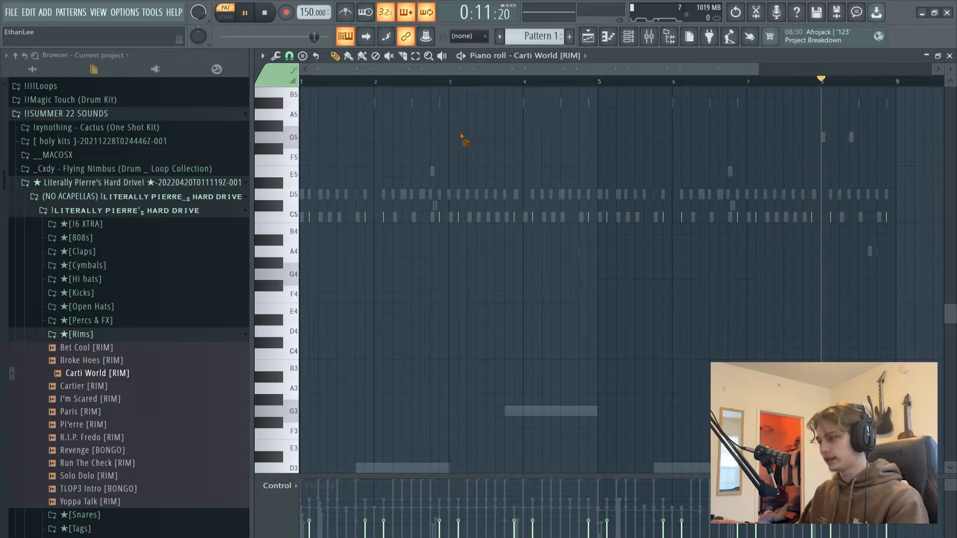
{"action": "key", "text": "space"}
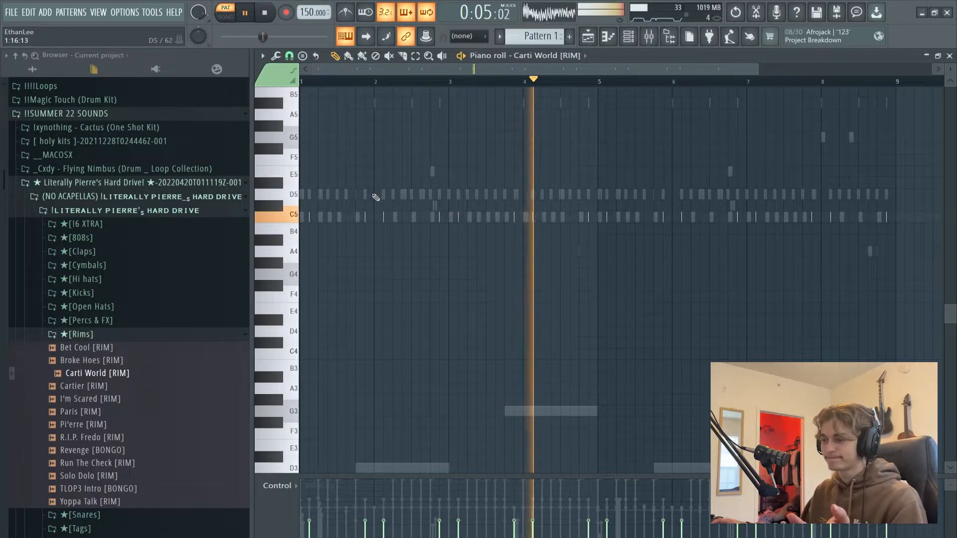
Step: Stop playback, clear the rim pattern, and place a D5 hit on step 11 and a B4 hit on step 15 of bar 1
{"action": "key", "text": "space"}
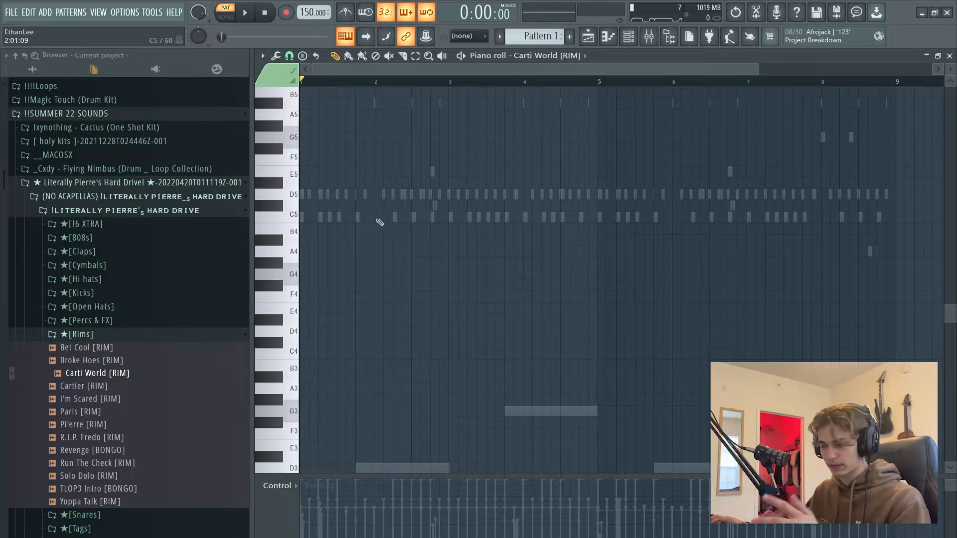
{"action": "scroll", "coordinate": [367, 224], "scroll_direction": "up", "scroll_amount": 3}
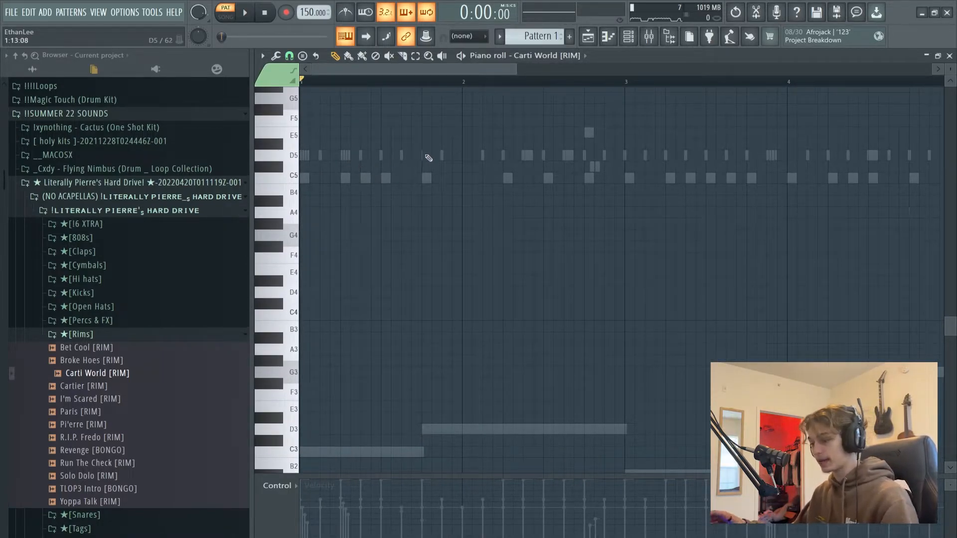
{"action": "left_click", "coordinate": [402, 178]}
{"action": "left_click_drag", "start_coordinate": [376, 161], "coordinate": [455, 186]}
{"action": "left_click", "coordinate": [443, 235]}
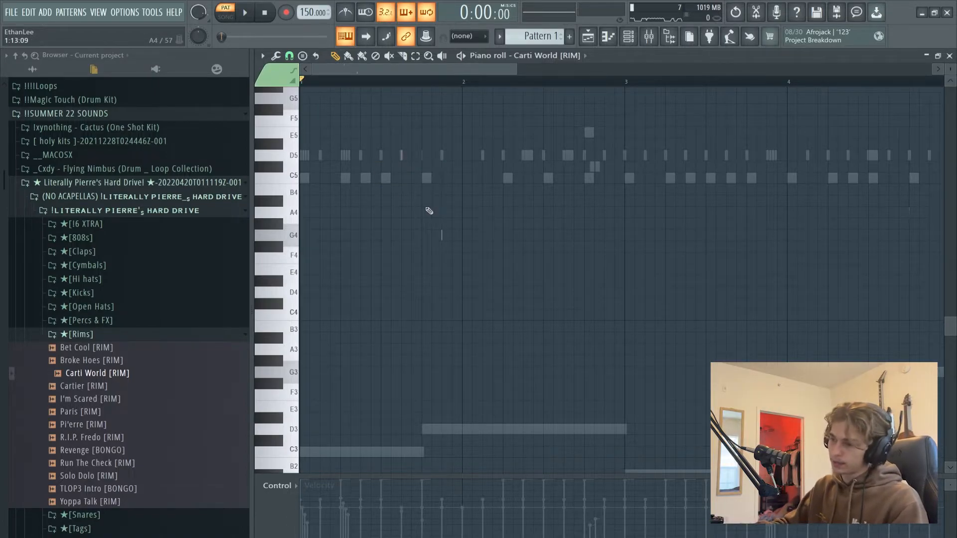
{"action": "left_click_drag", "start_coordinate": [417, 233], "coordinate": [586, 244]}
{"action": "left_click_drag", "start_coordinate": [441, 234], "coordinate": [445, 199]}
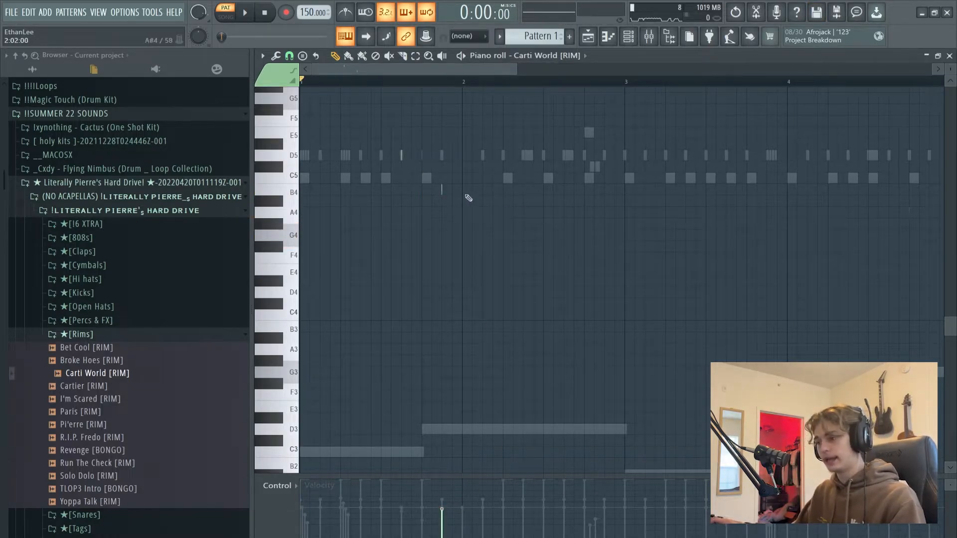
Step: Lengthen bar 1's B4 rim note and add a G4 hit on step 13 of bar 2
{"action": "scroll", "coordinate": [439, 199], "scroll_direction": "up", "scroll_amount": 4, "text": "ctrl"}
{"action": "left_click_drag", "start_coordinate": [443, 190], "coordinate": [462, 201]}
{"action": "scroll", "coordinate": [418, 259], "scroll_direction": "down", "scroll_amount": 3, "text": "ctrl"}
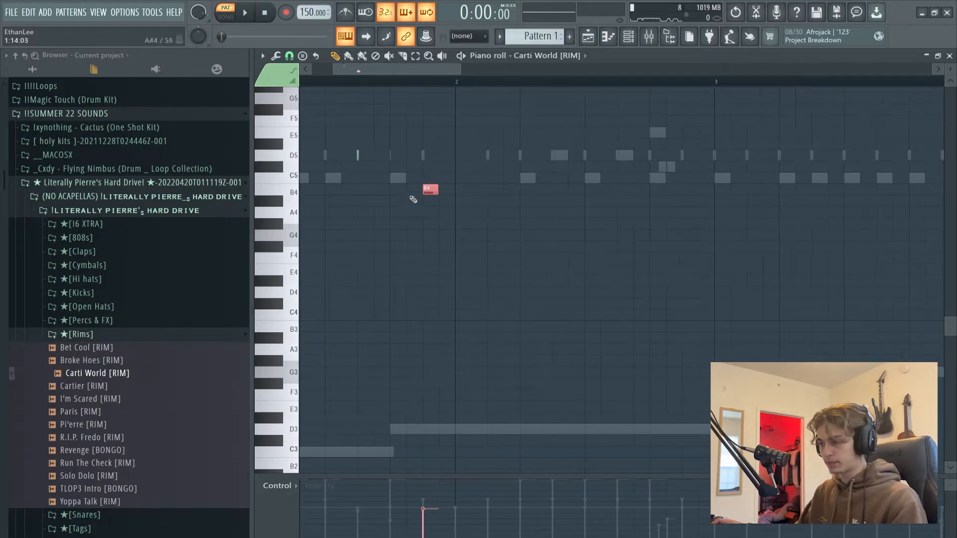
{"action": "scroll", "coordinate": [416, 298], "scroll_direction": "down", "scroll_amount": 4, "text": "ctrl"}
{"action": "scroll", "coordinate": [434, 175], "scroll_direction": "up", "scroll_amount": 4, "text": "ctrl"}
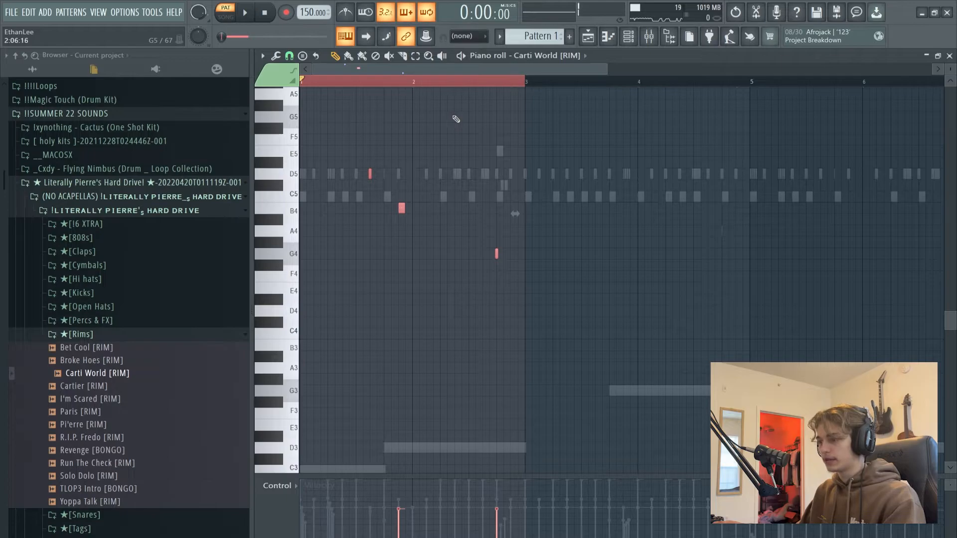
Step: Duplicate the rim hits of bars 1–2 into bars 3–4 and add a B4 hit on step 3 of bar 4
{"action": "key", "text": "ctrl+b"}
{"action": "key", "text": "ctrl+d"}
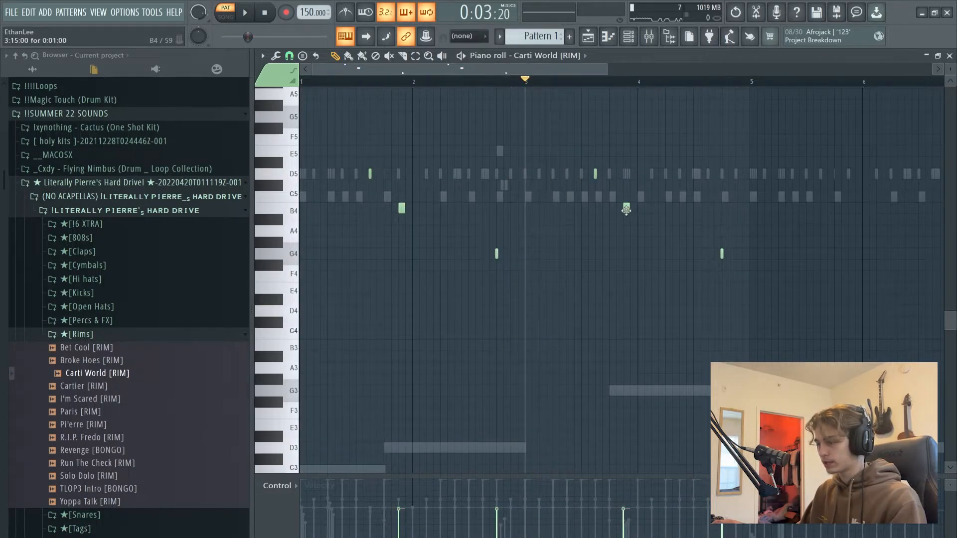
{"action": "left_click", "coordinate": [655, 211]}
{"action": "scroll", "coordinate": [658, 242], "scroll_direction": "down", "scroll_amount": 2, "text": "ctrl"}
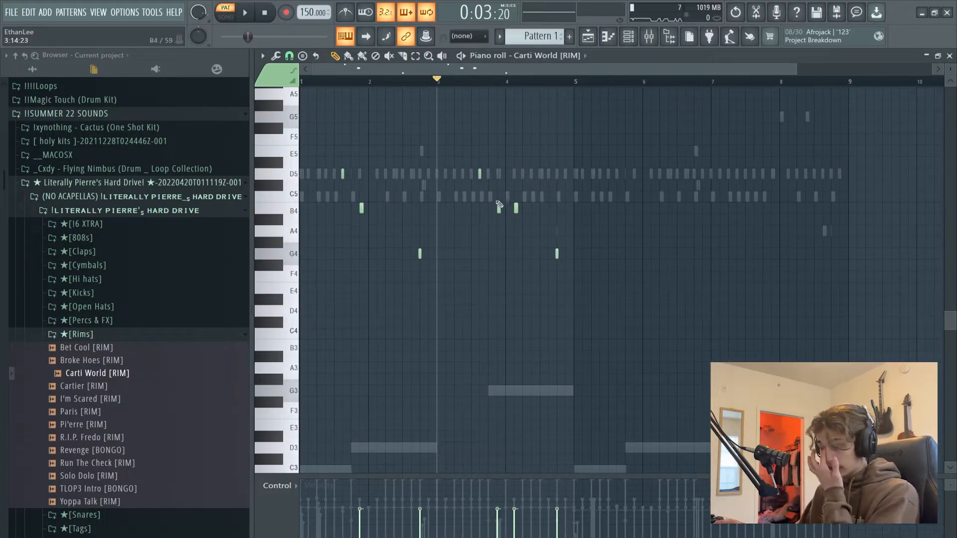
Step: Play the pattern, lower the velocity of bar 4's B4 rim hit, and repeat the four bars through bar 8
{"action": "key", "text": "space"}
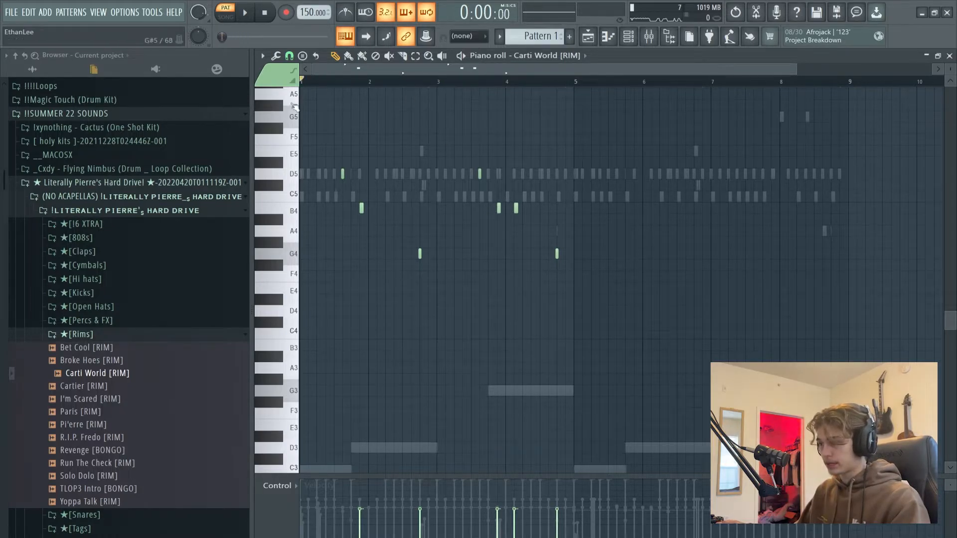
{"action": "scroll", "coordinate": [535, 185], "scroll_direction": "down", "scroll_amount": 1, "text": "ctrl"}
{"action": "key", "text": "space"}
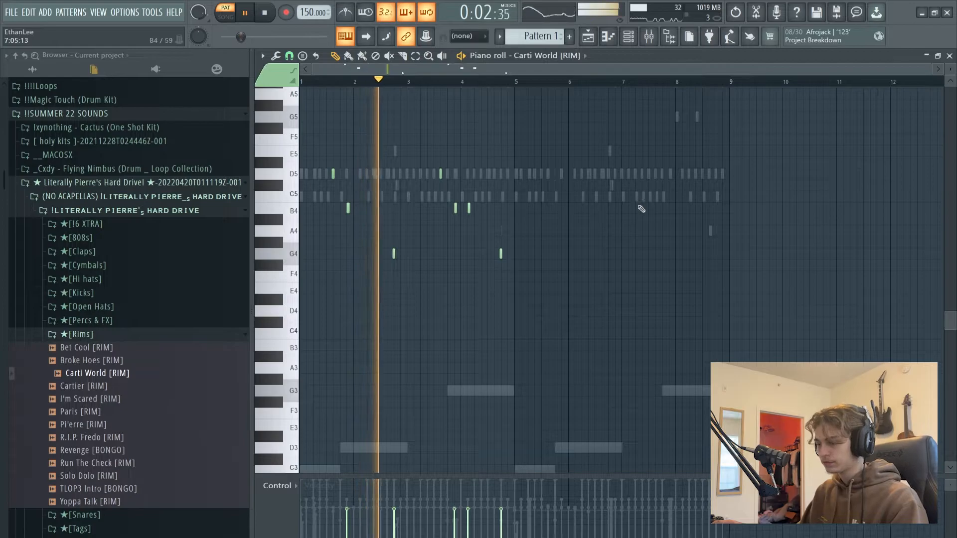
{"action": "scroll", "coordinate": [489, 447], "scroll_direction": "up", "scroll_amount": 3, "text": "ctrl"}
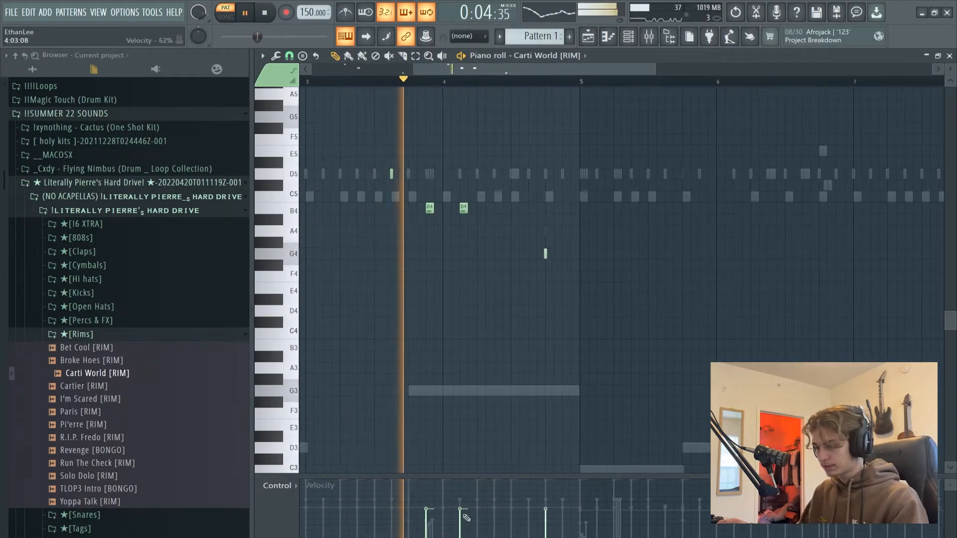
{"action": "key", "text": "space"}
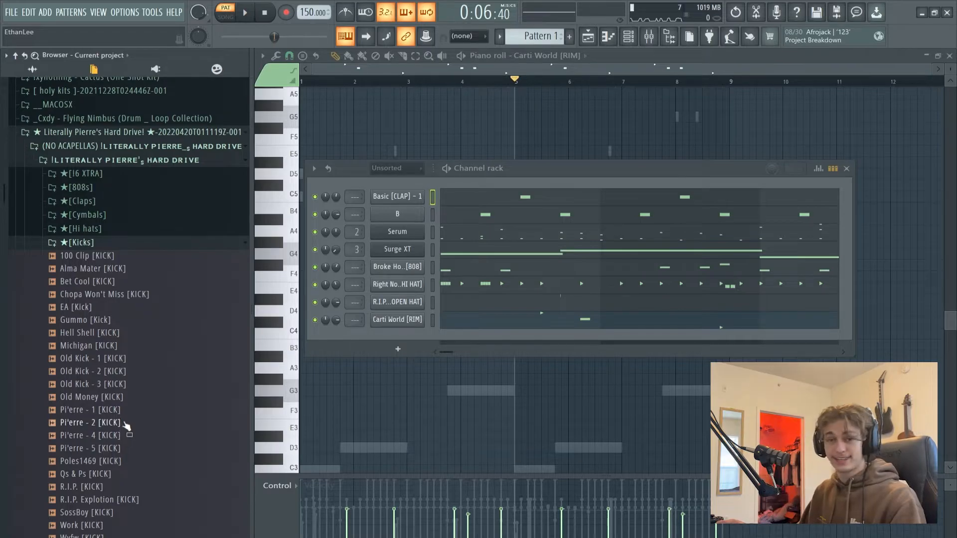
Step: Collapse the Literally Pierre's Hard Drive folder and look through the subfolders of the !xynothing - Cactus one shot kit
{"action": "scroll", "coordinate": [130, 474], "scroll_direction": "up", "scroll_amount": 6}
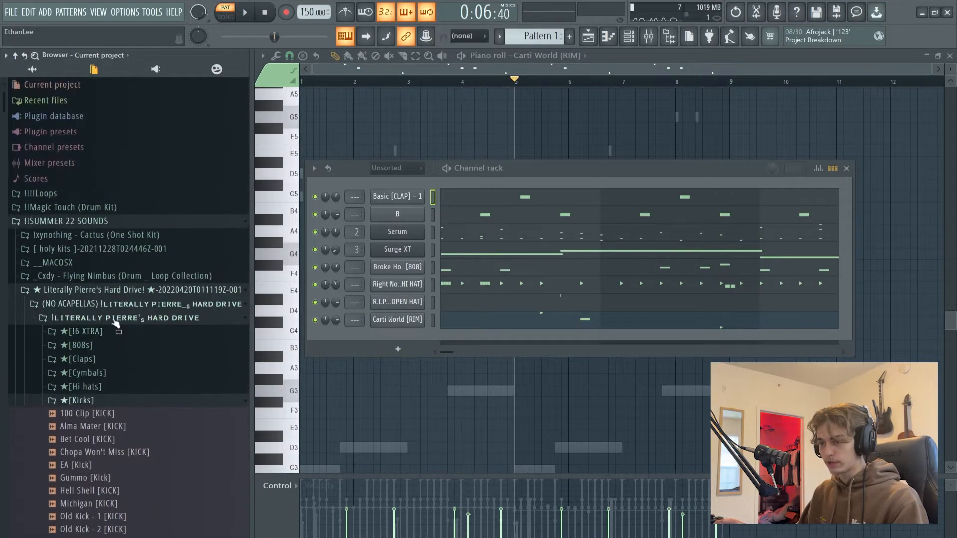
{"action": "left_click", "coordinate": [112, 322]}
{"action": "left_click", "coordinate": [120, 291]}
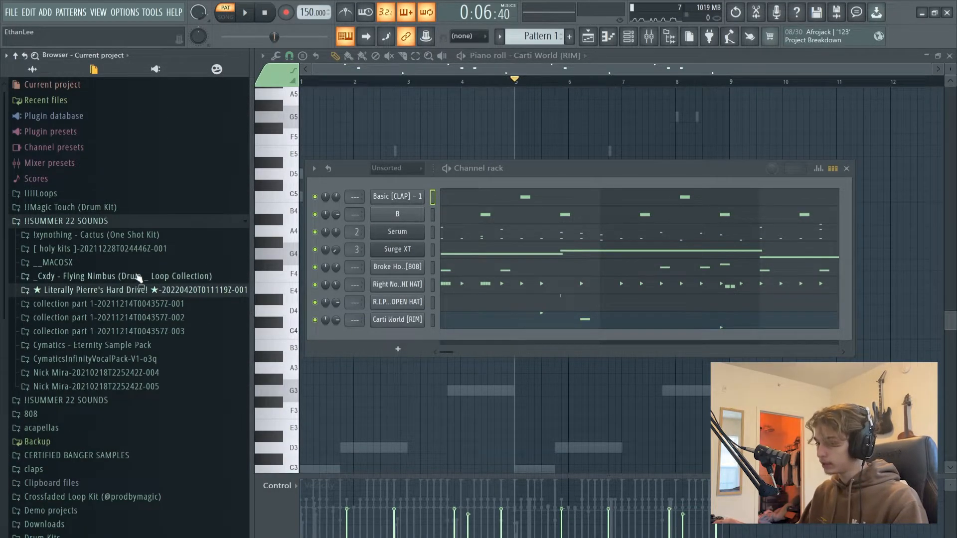
{"action": "left_click", "coordinate": [111, 236]}
{"action": "left_click", "coordinate": [108, 249]}
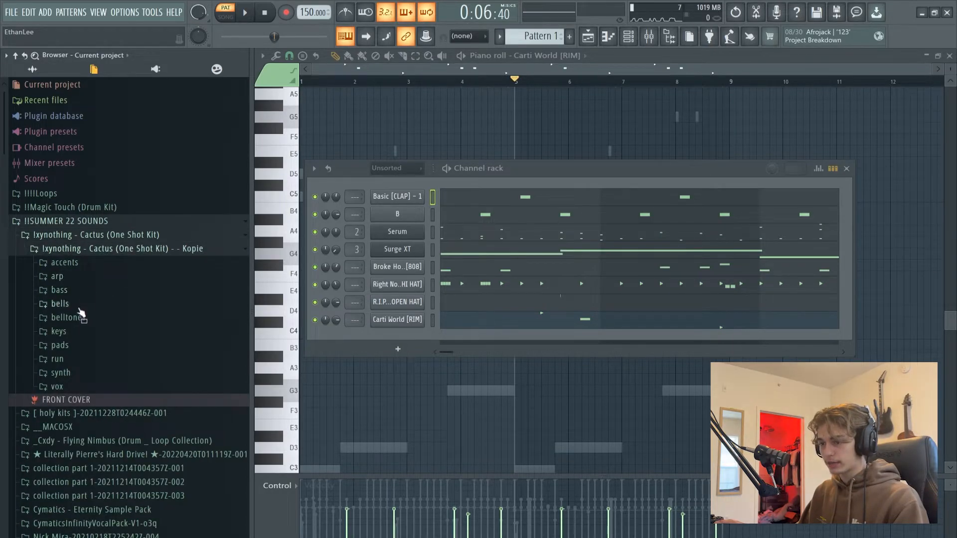
{"action": "left_click", "coordinate": [85, 248]}
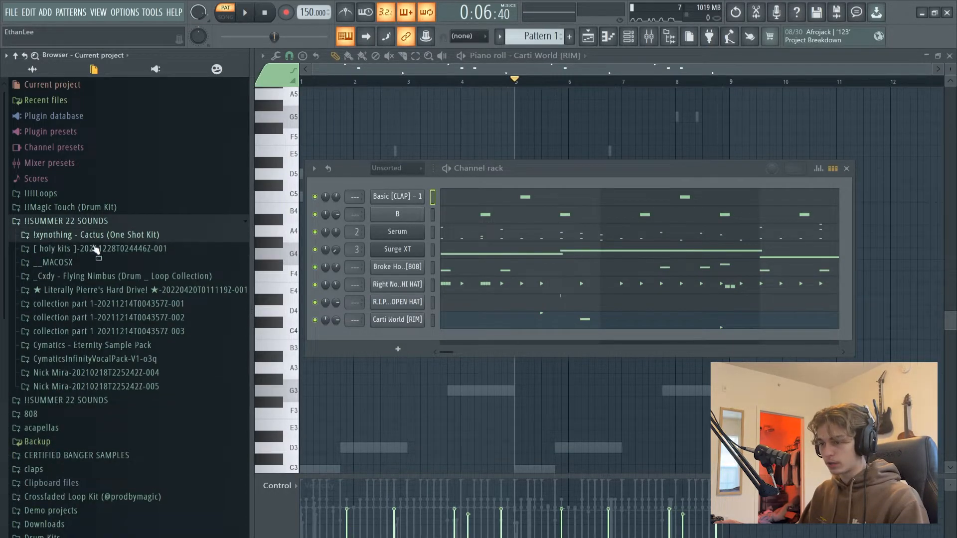
Step: Open the Kicks folder of Nick Mira - THE MIRA TOUCH KIT VOL 1 and audition NM - Homeboy Kick
{"action": "left_click", "coordinate": [95, 373]}
{"action": "left_click", "coordinate": [91, 387]}
{"action": "left_click", "coordinate": [95, 392]}
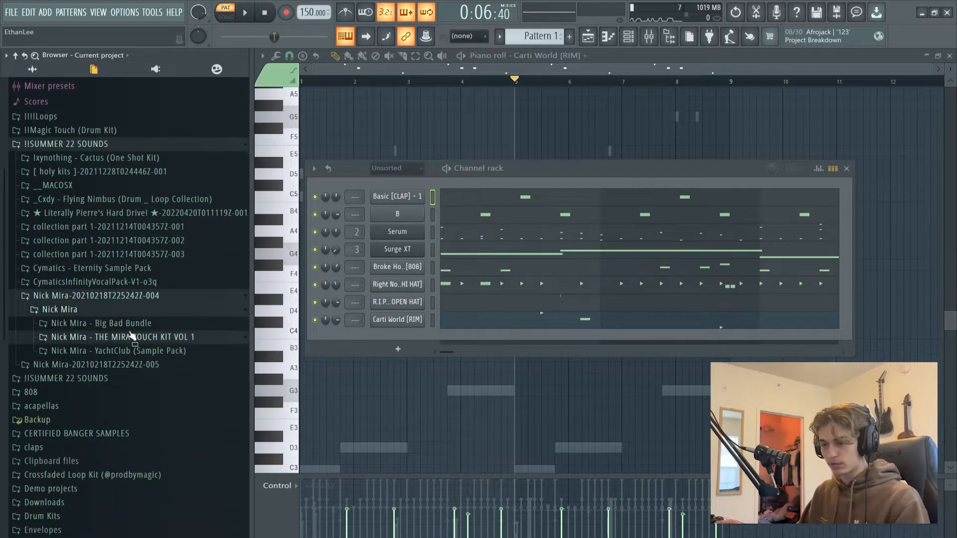
{"action": "left_click", "coordinate": [127, 341]}
{"action": "scroll", "coordinate": [114, 354], "scroll_direction": "down", "scroll_amount": 4}
{"action": "left_click", "coordinate": [78, 279]}
{"action": "left_click", "coordinate": [120, 349]}
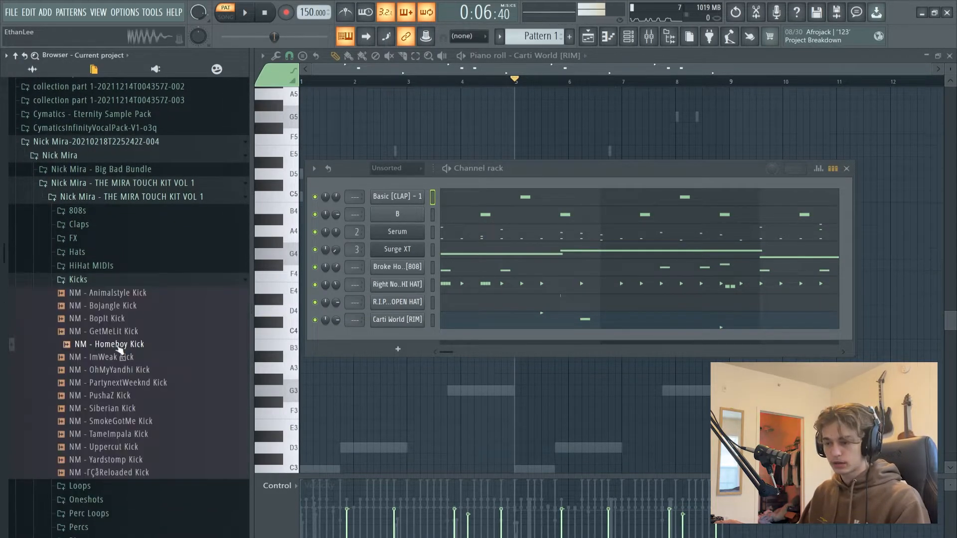
Step: Load NM - Homeboy Kick as a channel below the 808, copy the 808 rhythm into it on C5, and play it
{"action": "left_click_drag", "start_coordinate": [120, 349], "coordinate": [391, 336]}
{"action": "key", "text": "F6"}
{"action": "key", "text": "space"}
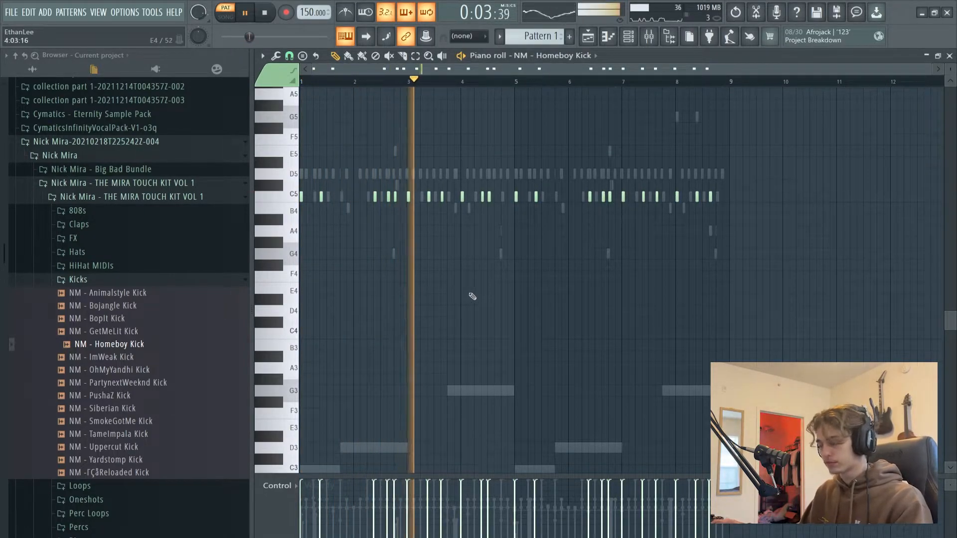
{"action": "key", "text": "space"}
Step: Transpose all Homeboy Kick notes down to A#4
{"action": "scroll", "coordinate": [438, 284], "scroll_direction": "up", "scroll_amount": 3}
{"action": "left_click", "coordinate": [629, 36]}
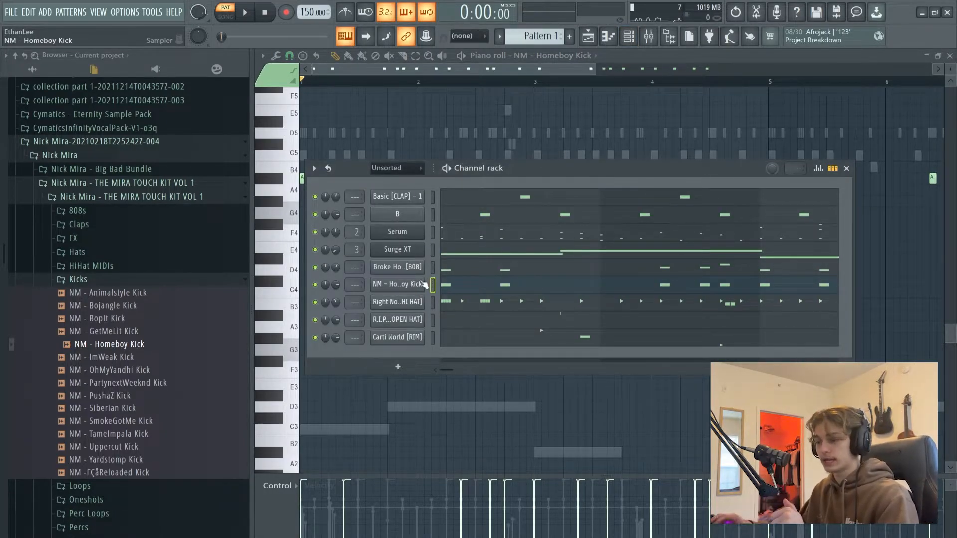
{"action": "key", "text": "F6"}
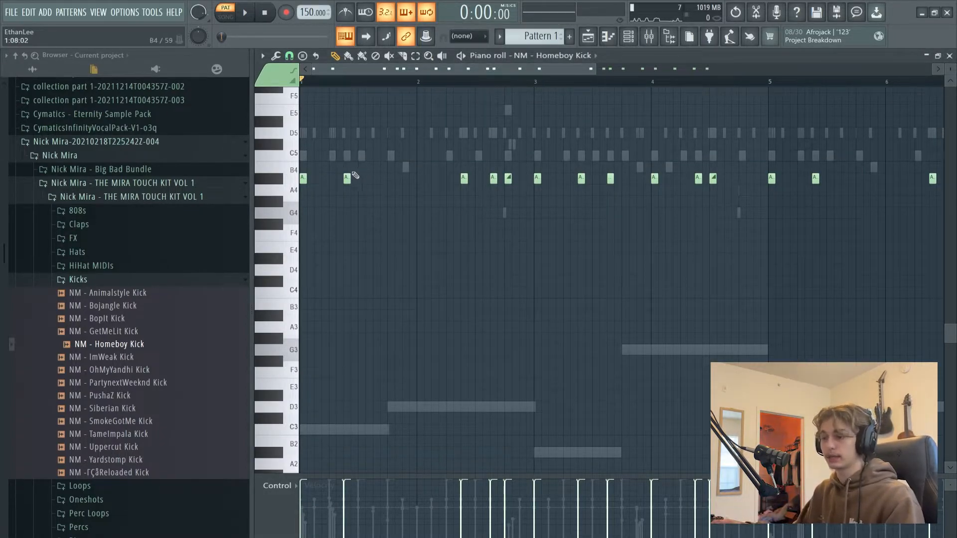
Step: Thin out the kick in bars 1–4, keeping only step 1 of bars 1 and 3 and step 7 of bars 2 and 4
{"action": "scroll", "coordinate": [721, 234], "scroll_direction": "down", "scroll_amount": 3}
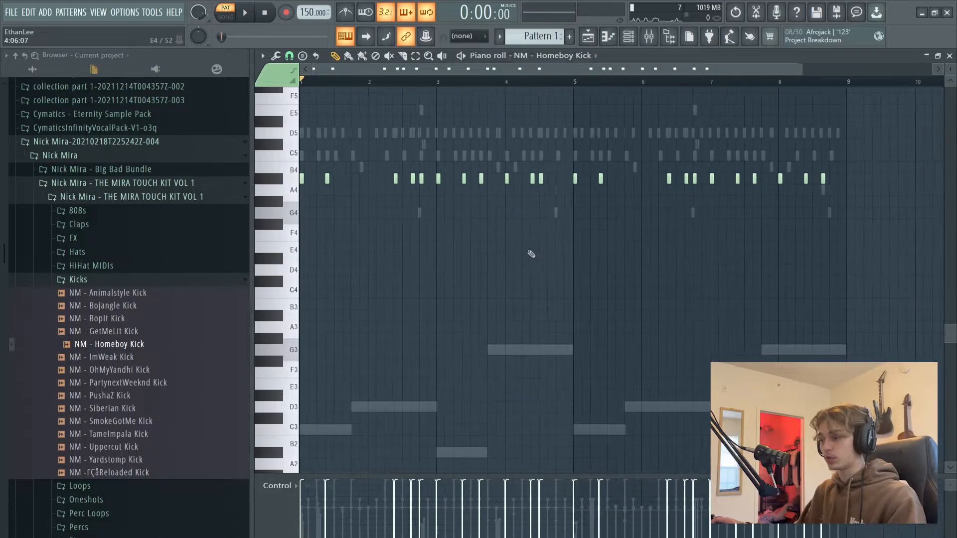
{"action": "scroll", "coordinate": [364, 175], "scroll_direction": "up", "scroll_amount": 3}
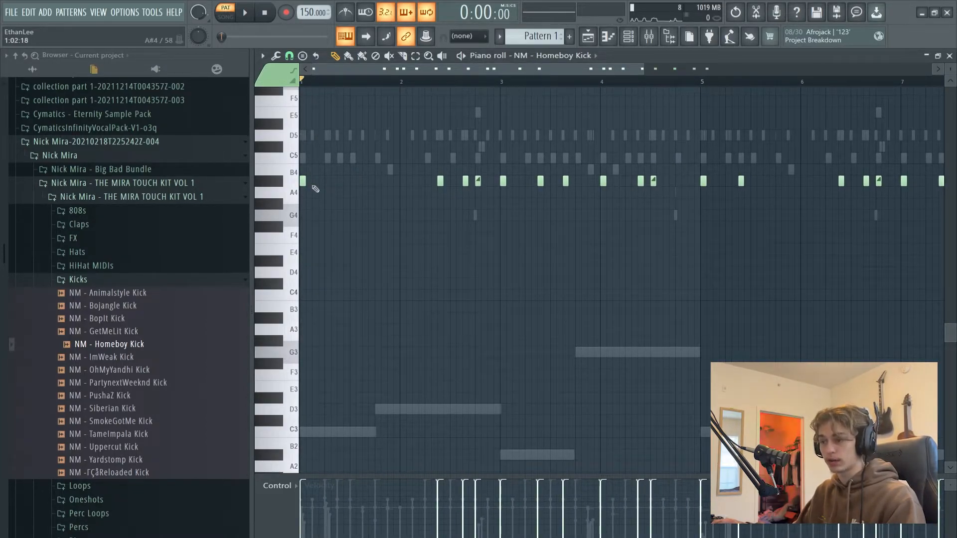
{"action": "scroll", "coordinate": [504, 216], "scroll_direction": "down", "scroll_amount": 1}
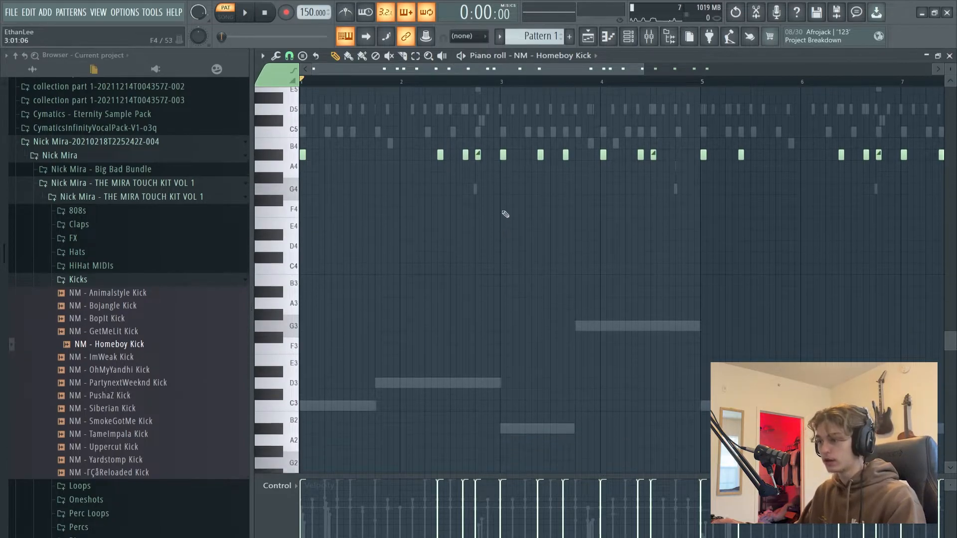
{"action": "scroll", "coordinate": [403, 271], "scroll_direction": "up", "scroll_amount": 5}
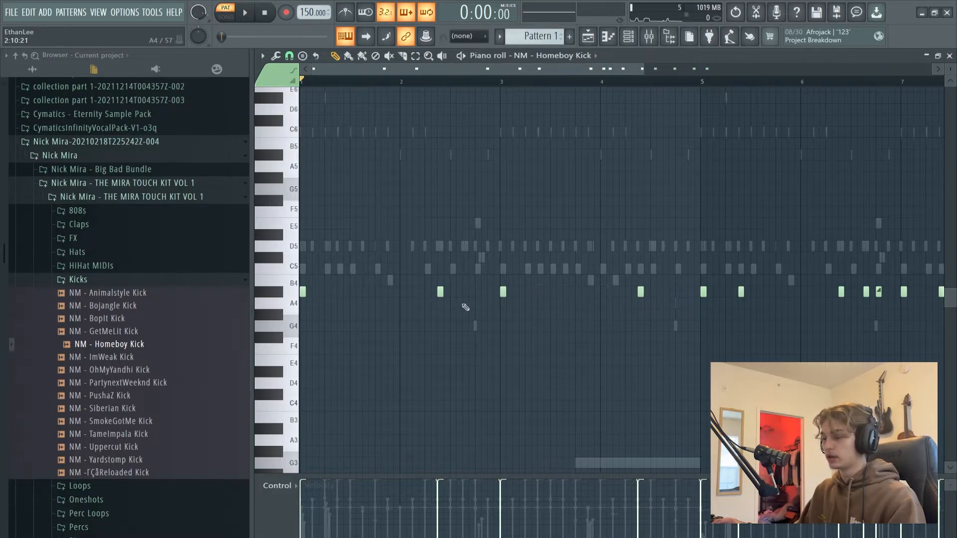
Step: Delete the old kick notes in bars 5–8 and duplicate the thinned kick pattern of bars 1–4 into them
{"action": "scroll", "coordinate": [686, 318], "scroll_direction": "down", "scroll_amount": 3}
{"action": "left_click_drag", "start_coordinate": [519, 294], "coordinate": [732, 300]}
{"action": "left_click_drag", "start_coordinate": [515, 83], "coordinate": [301, 83]}
{"action": "key", "text": "ctrl+b"}
{"action": "key", "text": "ctrl+d"}
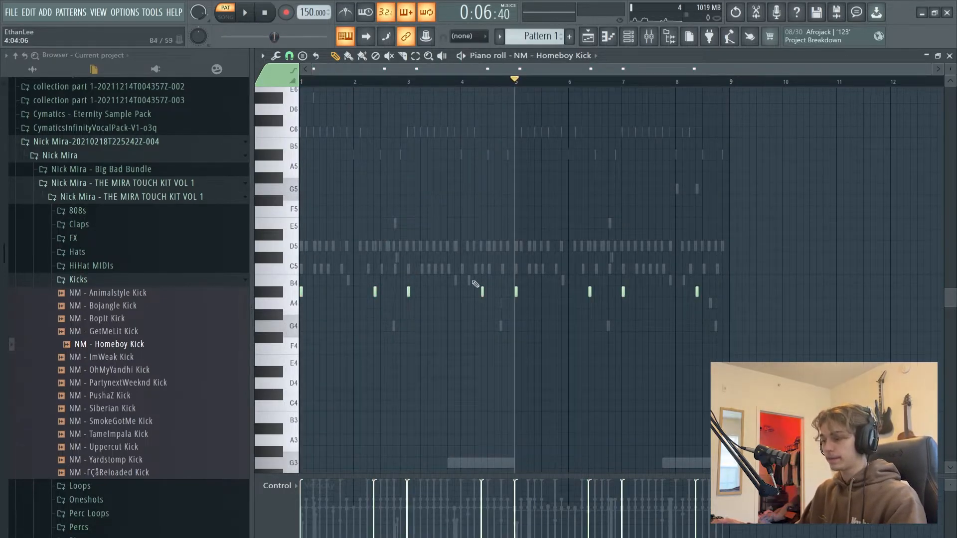
Step: Add softer A#4 kick hits on step 5 of bars 4 and 8
{"action": "key", "text": "space"}
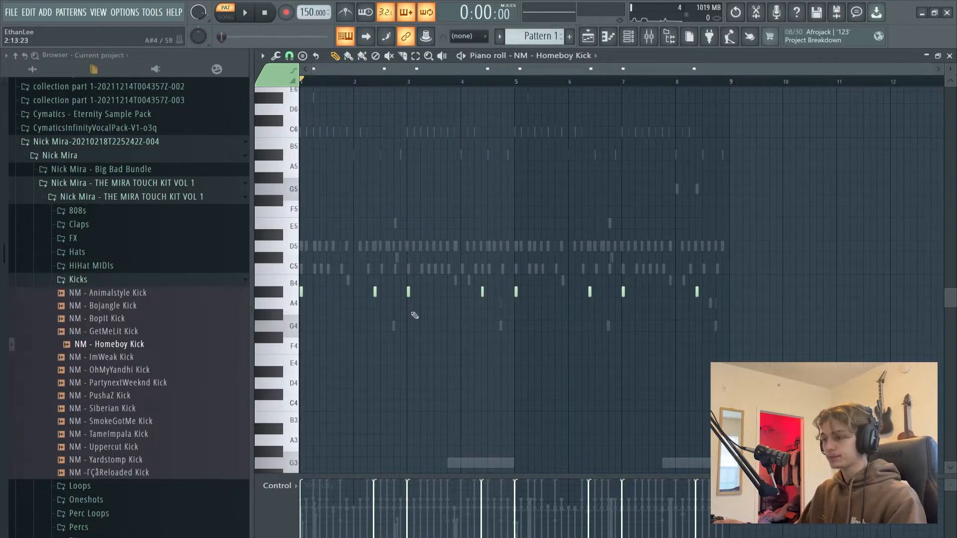
{"action": "scroll", "coordinate": [440, 310], "scroll_direction": "up", "scroll_amount": 3}
{"action": "left_click", "coordinate": [520, 293]}
{"action": "scroll", "coordinate": [489, 338], "scroll_direction": "down", "scroll_amount": 3}
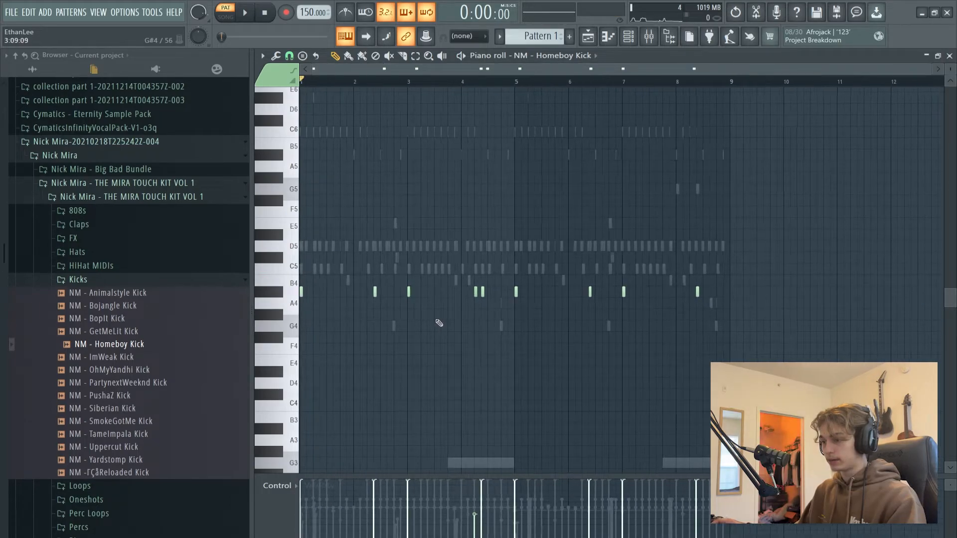
{"action": "left_click", "coordinate": [691, 292]}
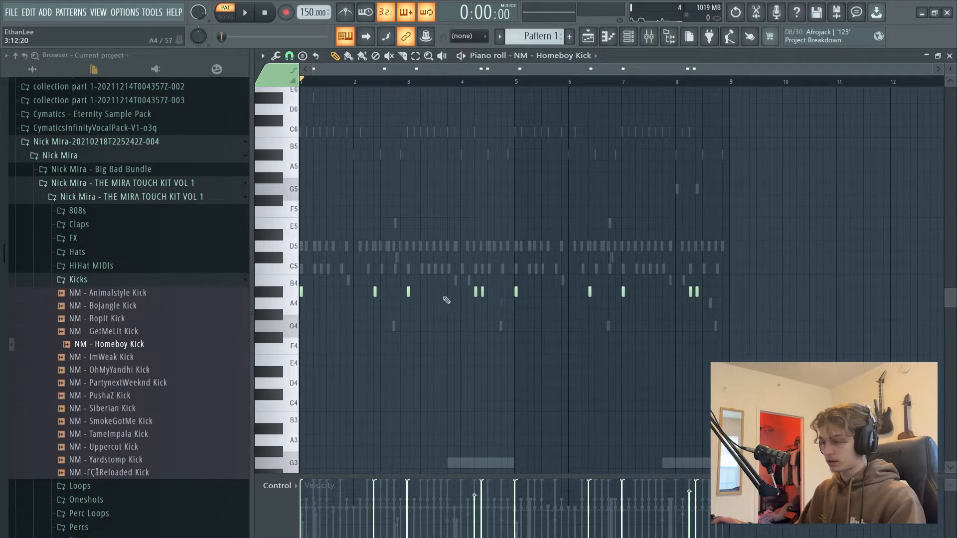
Step: Play the pattern and adjust the velocity of the step 5 kick hits in bars 4 and 8 to about 73%
{"action": "key", "text": "F6"}
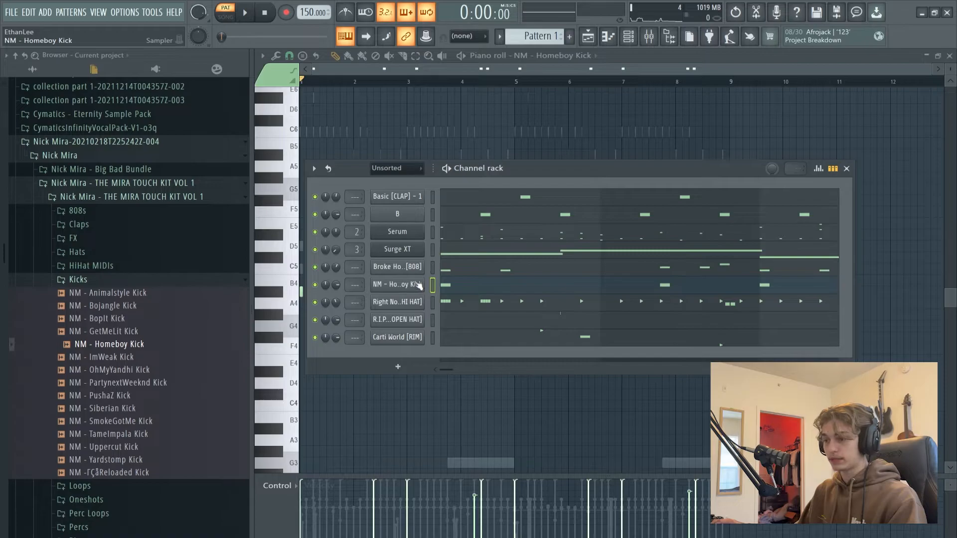
{"action": "key", "text": "F6"}
{"action": "key", "text": "space"}
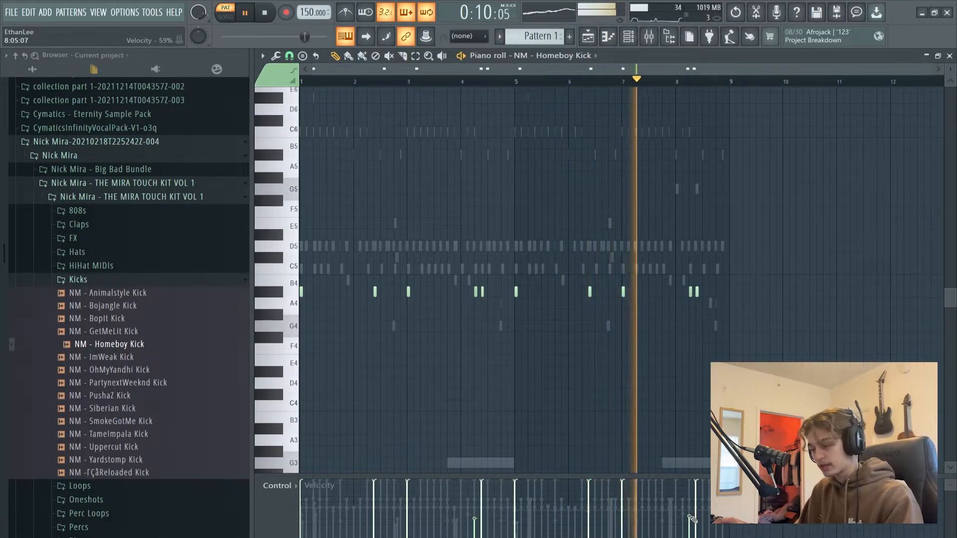
{"action": "scroll", "coordinate": [679, 318], "scroll_direction": "up", "scroll_amount": 4}
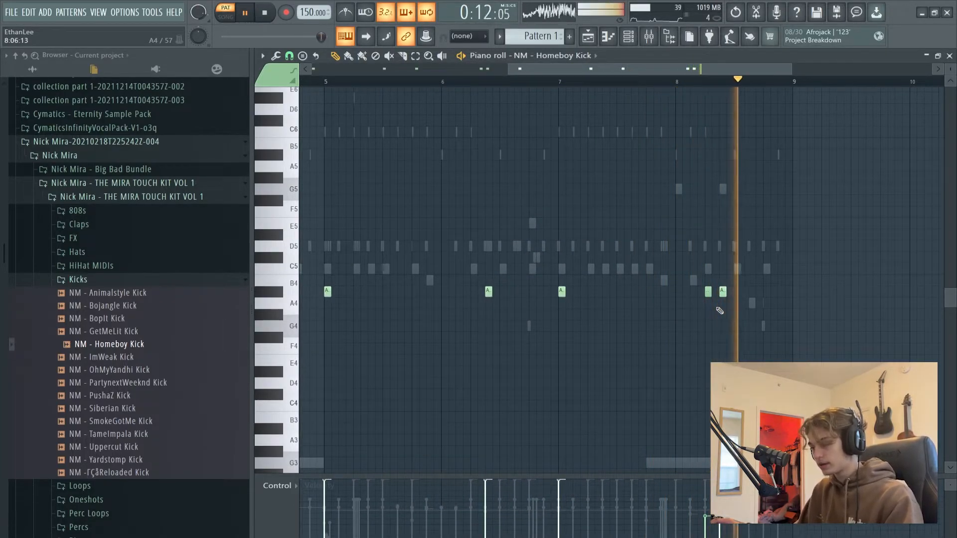
{"action": "scroll", "coordinate": [623, 339], "scroll_direction": "down", "scroll_amount": 4}
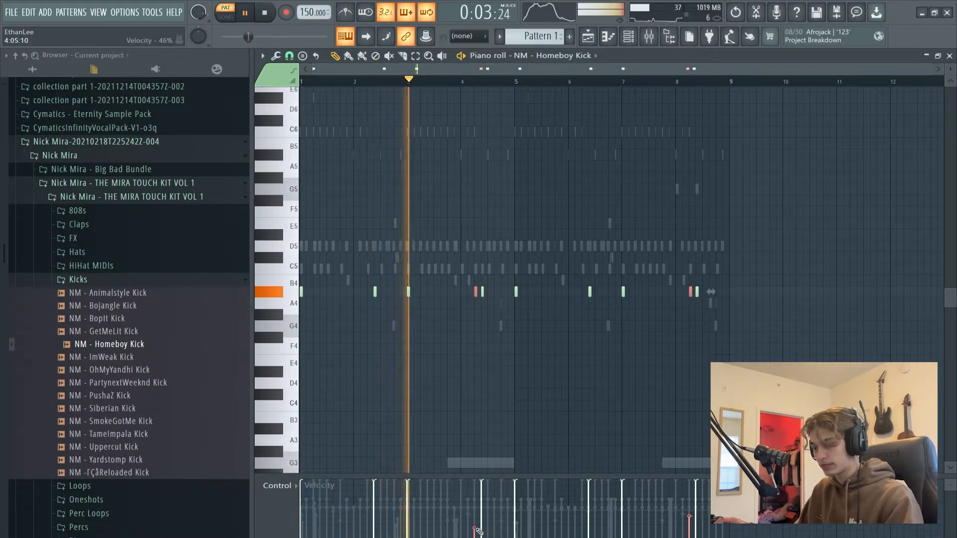
{"action": "left_click", "coordinate": [692, 533]}
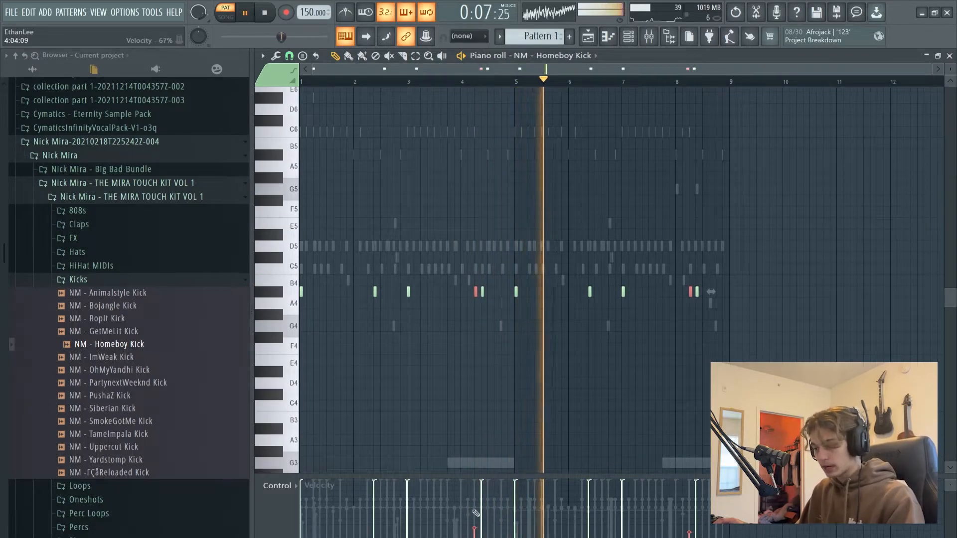
{"action": "left_click", "coordinate": [688, 508]}
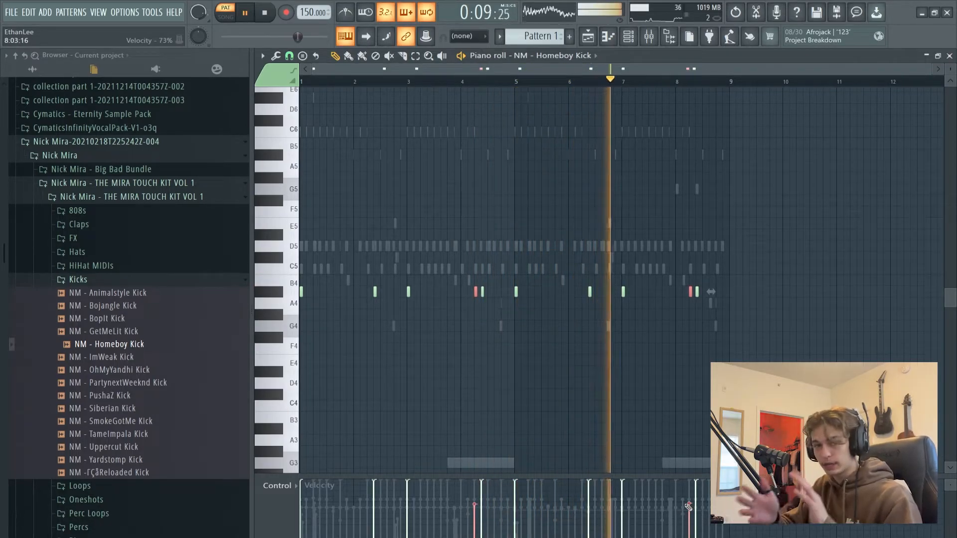
Step: Add another A#4 kick hit around step 11 of bar 8 in the kick's piano roll
{"action": "scroll", "coordinate": [677, 362], "scroll_direction": "up", "scroll_amount": 6}
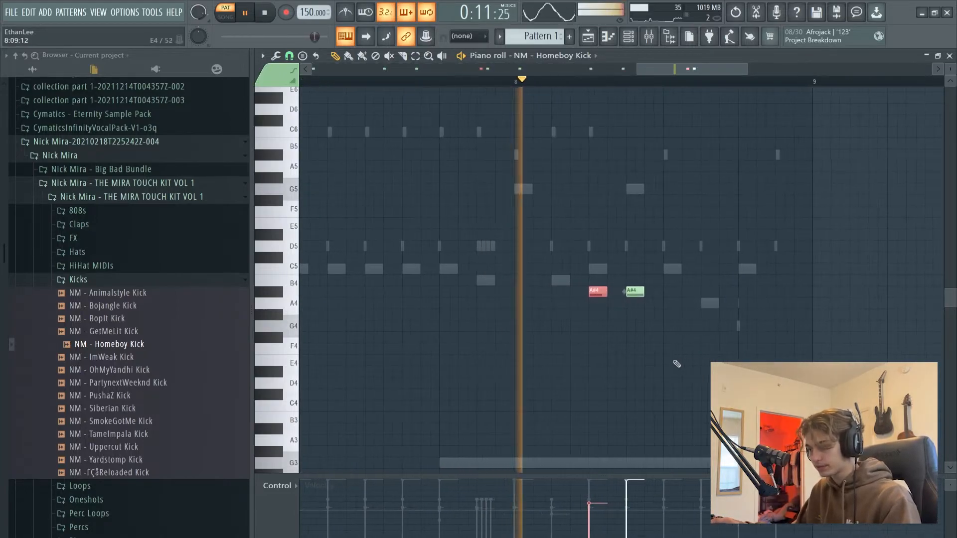
{"action": "scroll", "coordinate": [670, 371], "scroll_direction": "down", "scroll_amount": 4}
{"action": "right_click", "coordinate": [687, 326]}
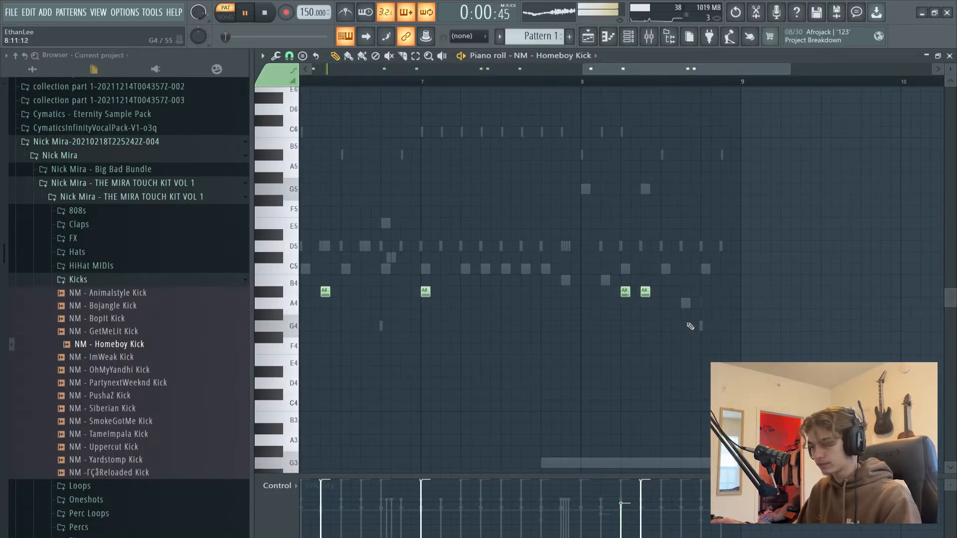
{"action": "left_click_drag", "start_coordinate": [666, 292], "coordinate": [686, 292]}
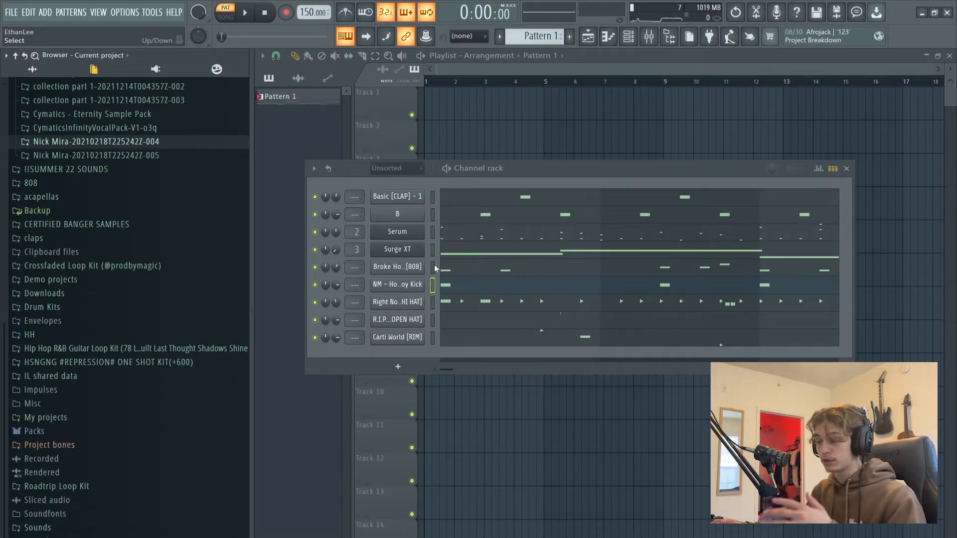
Step: Reorder the clap channel to sit between the kick and hi-hat, and route the 808 through rim channels to their own mixer tracks
{"action": "left_click_drag", "start_coordinate": [432, 267], "coordinate": [430, 349]}
{"action": "key", "text": "alt+Down"}
{"action": "key", "text": "alt+Down"}
{"action": "key", "text": "alt+Down"}
{"action": "key", "text": "alt+Down"}
{"action": "key", "text": "alt+Down"}
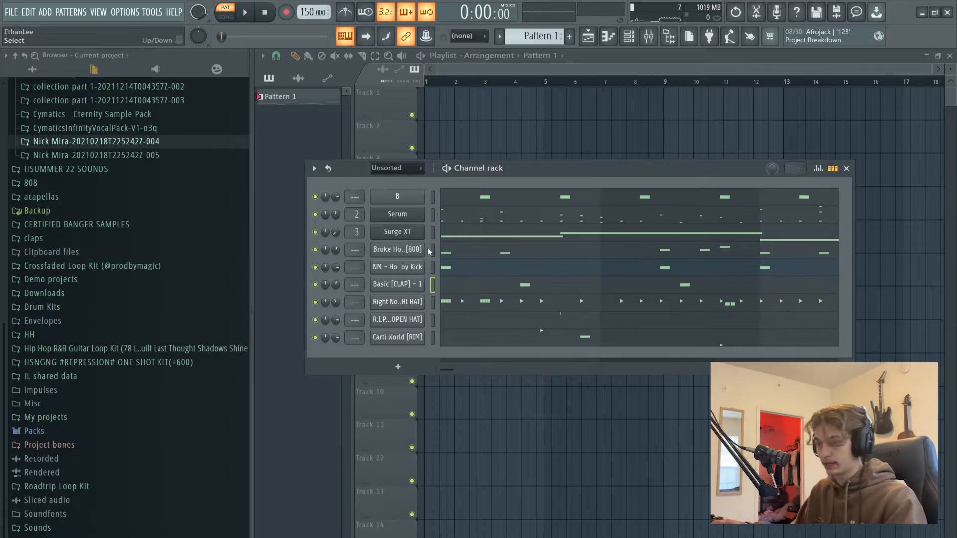
{"action": "left_click_drag", "start_coordinate": [429, 249], "coordinate": [431, 340]}
{"action": "left_click", "coordinate": [480, 145]}
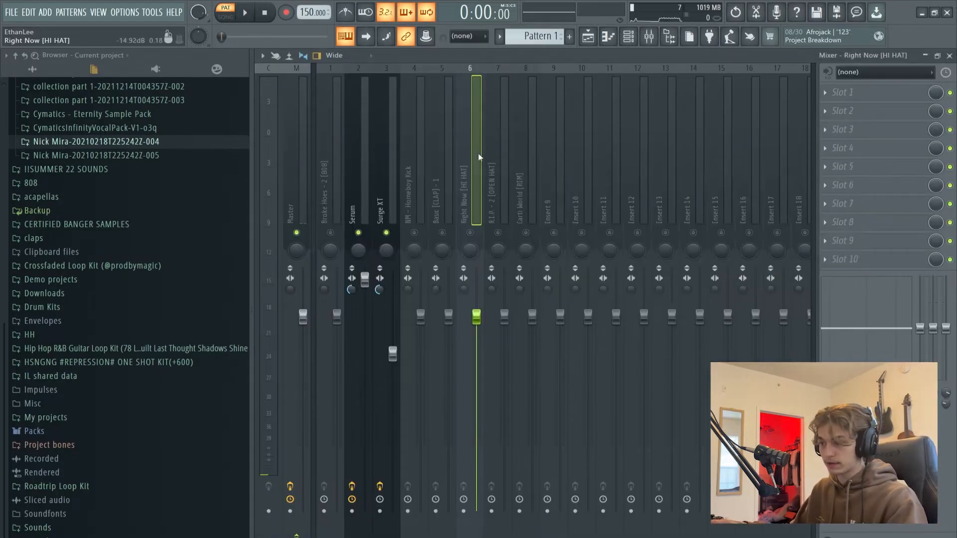
Step: Move the Serum and Surge XT mixer tracks ahead of the 808 so they occupy inserts 1 and 2
{"action": "left_click", "coordinate": [389, 194]}
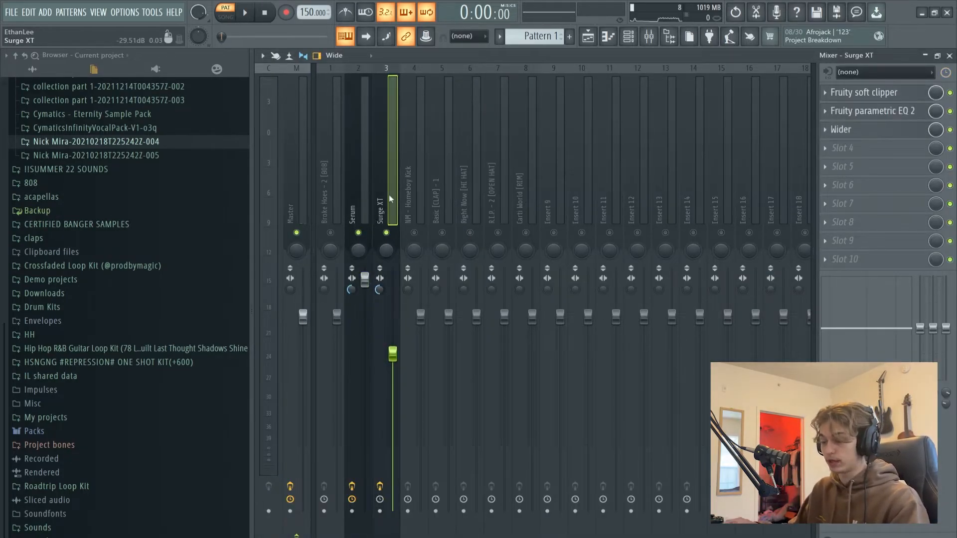
{"action": "left_click", "coordinate": [358, 200]}
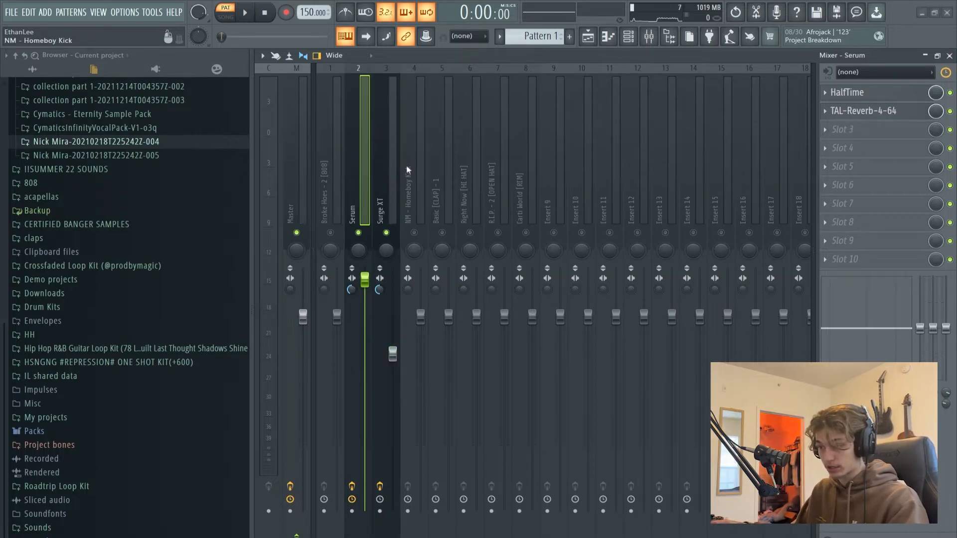
{"action": "left_click", "coordinate": [389, 176], "text": "ctrl+shift"}
{"action": "key", "text": "alt+Left"}
{"action": "left_click", "coordinate": [382, 219]}
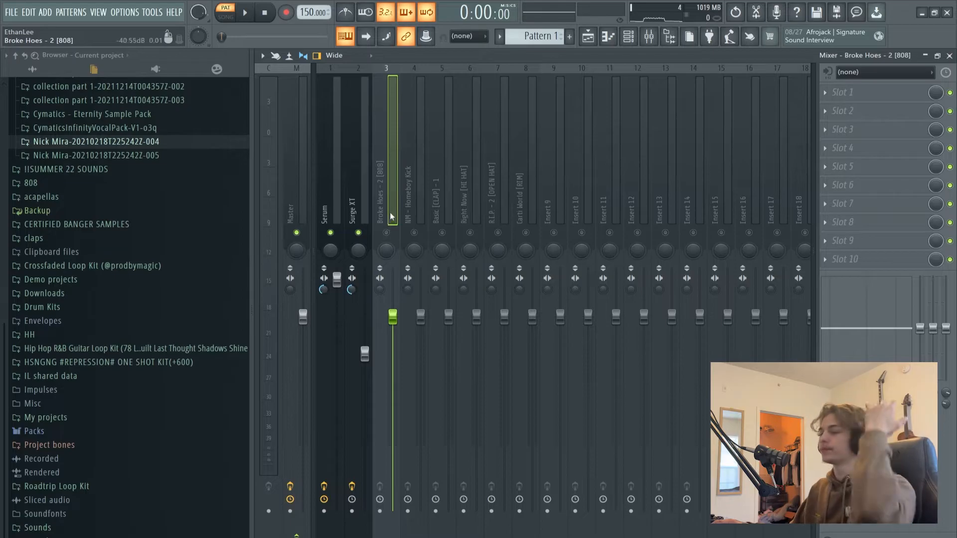
Step: Solo the 808 mixer track, play the pattern and raise its volume to about 101%
{"action": "key", "text": "space"}
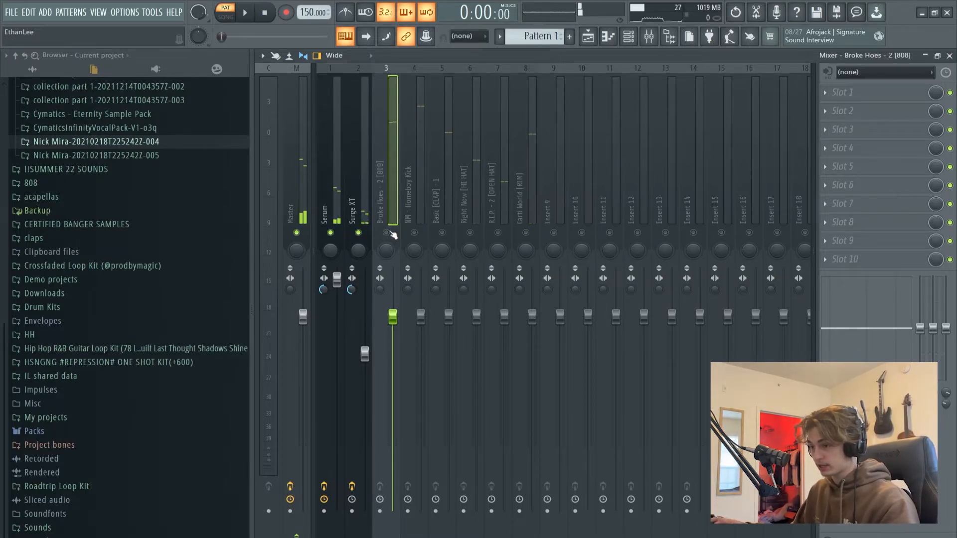
{"action": "left_click", "coordinate": [388, 234]}
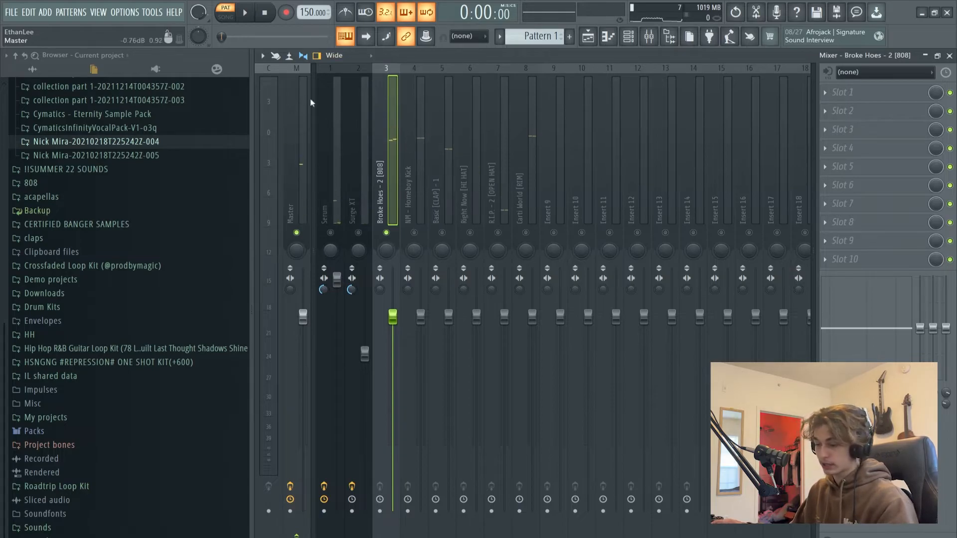
{"action": "key", "text": "space"}
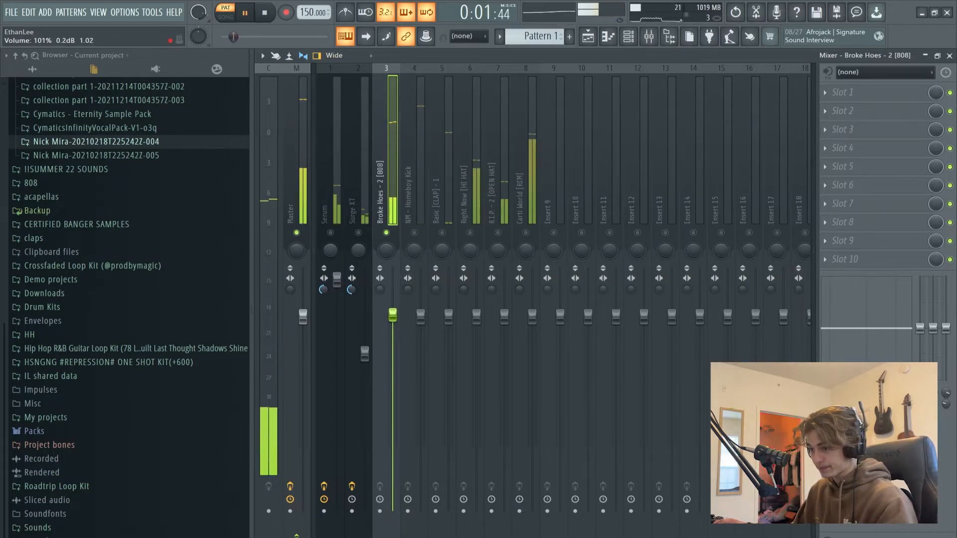
Step: Add Fruity Parametric EQ 2 to the 808 with a steep sub low cut and a high cut at about 13.4 kHz
{"action": "left_click", "coordinate": [846, 96]}
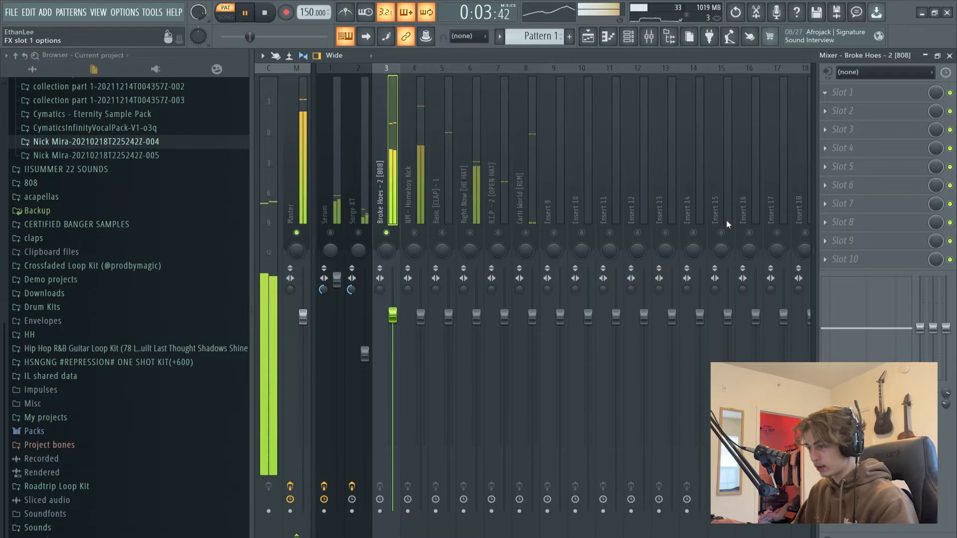
{"action": "left_click", "coordinate": [726, 221]}
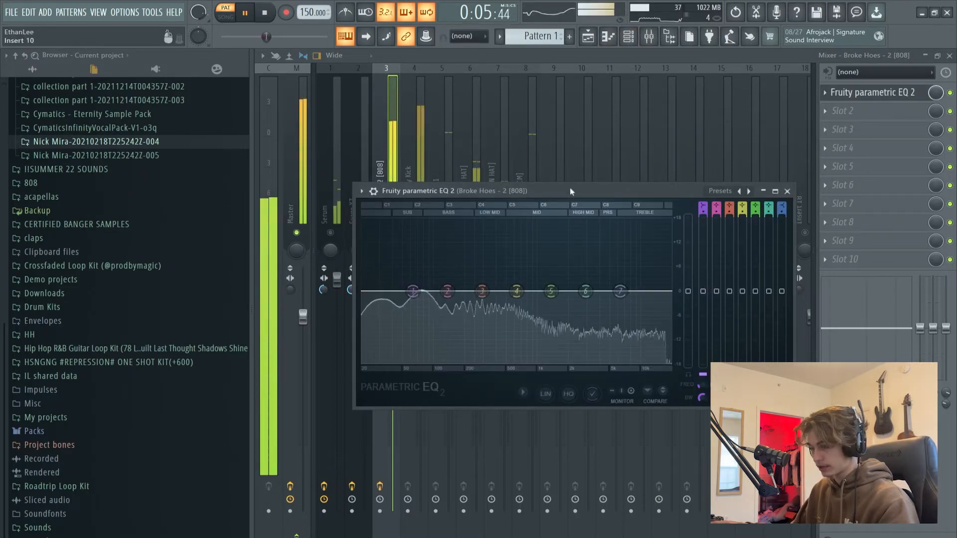
{"action": "left_click_drag", "start_coordinate": [413, 291], "coordinate": [379, 362]}
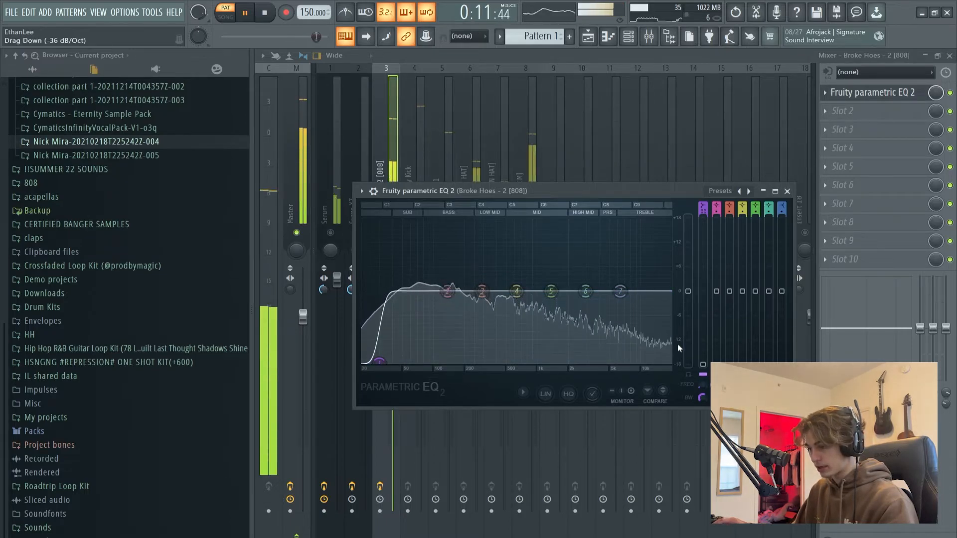
{"action": "left_click_drag", "start_coordinate": [620, 292], "coordinate": [652, 361]}
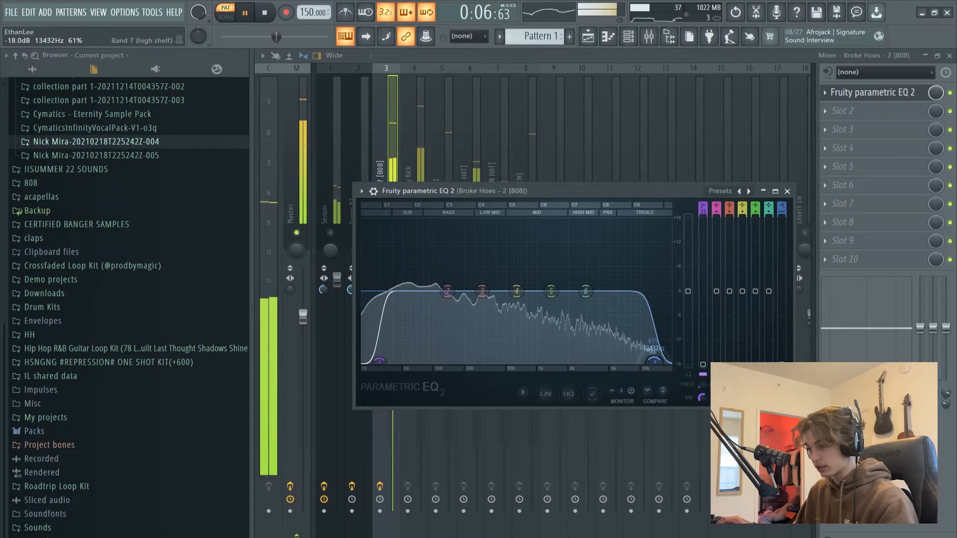
{"action": "left_click", "coordinate": [787, 191]}
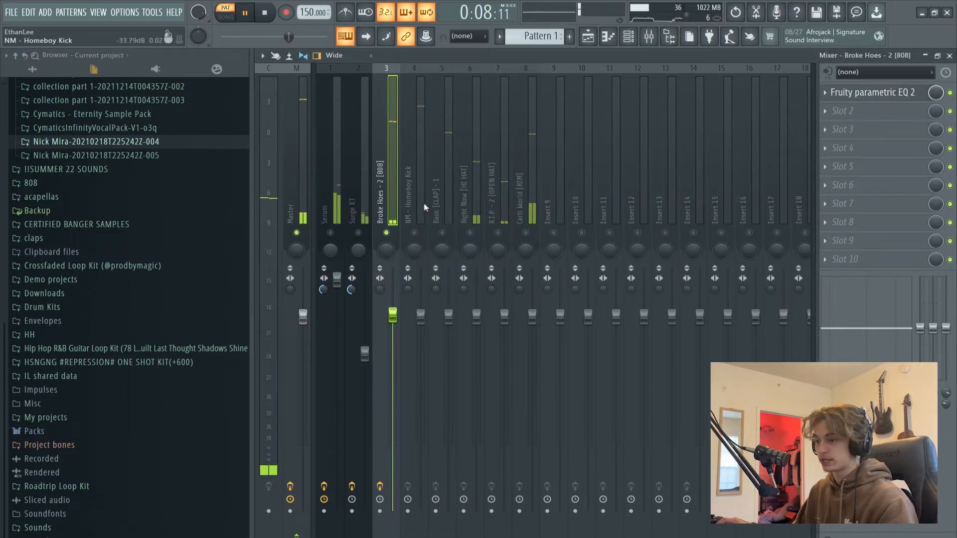
Step: Unmute the Serum and Surge XT tracks, and refine the 808's EQ with a high cut near 6.3 kHz and a slight band 6 boost
{"action": "left_click", "coordinate": [358, 233]}
{"action": "left_click", "coordinate": [330, 232]}
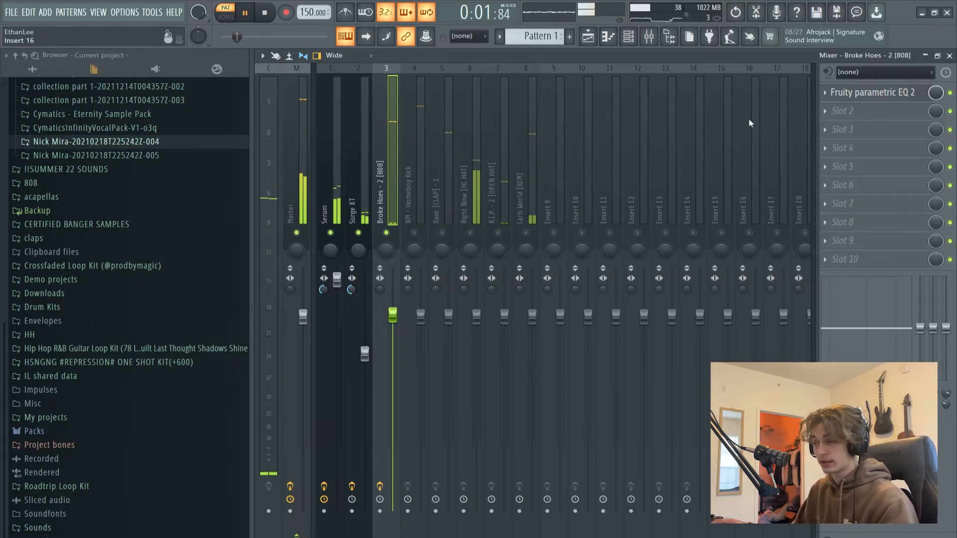
{"action": "left_click", "coordinate": [872, 92]}
{"action": "mouse_move", "coordinate": [638, 361]}
{"action": "left_mouse_down"}
{"action": "mouse_move", "coordinate": [477, 361]}
{"action": "mouse_move", "coordinate": [625, 365]}
{"action": "left_mouse_up"}
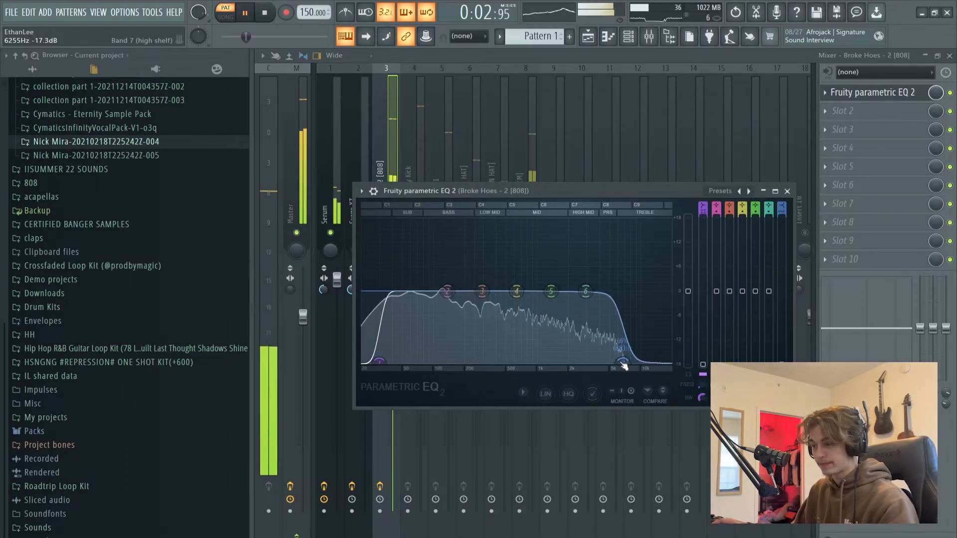
{"action": "left_click_drag", "start_coordinate": [586, 294], "coordinate": [587, 284]}
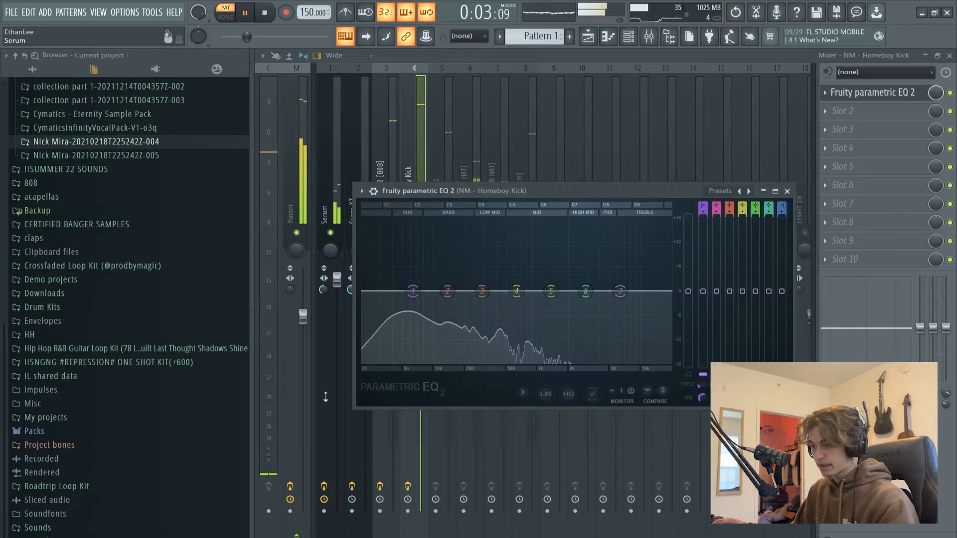
Step: Shape the kick's EQ with a steep sub low cut, a high cut around 500 Hz and a slight band 3 boost, then lower its volume to 96%
{"action": "left_click_drag", "start_coordinate": [419, 289], "coordinate": [371, 354]}
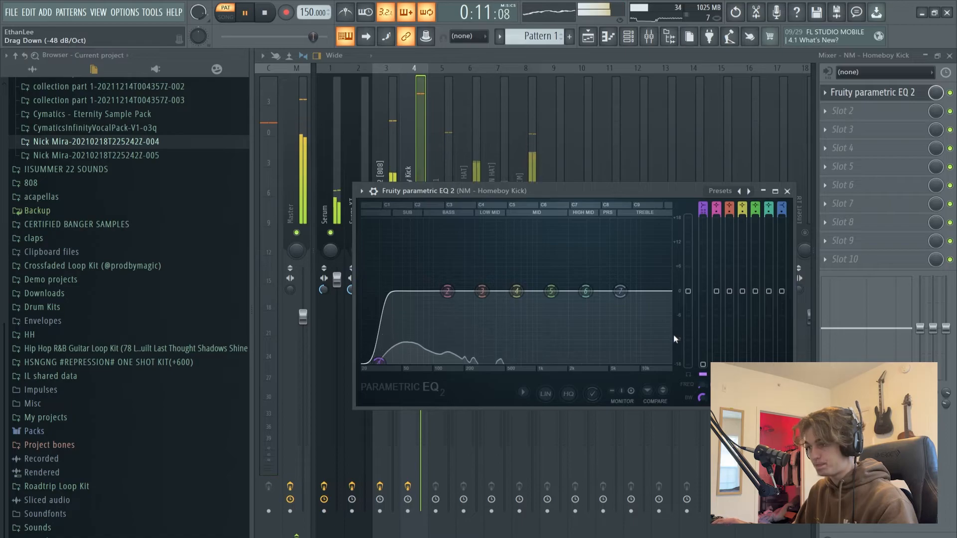
{"action": "left_click_drag", "start_coordinate": [620, 291], "coordinate": [509, 368]}
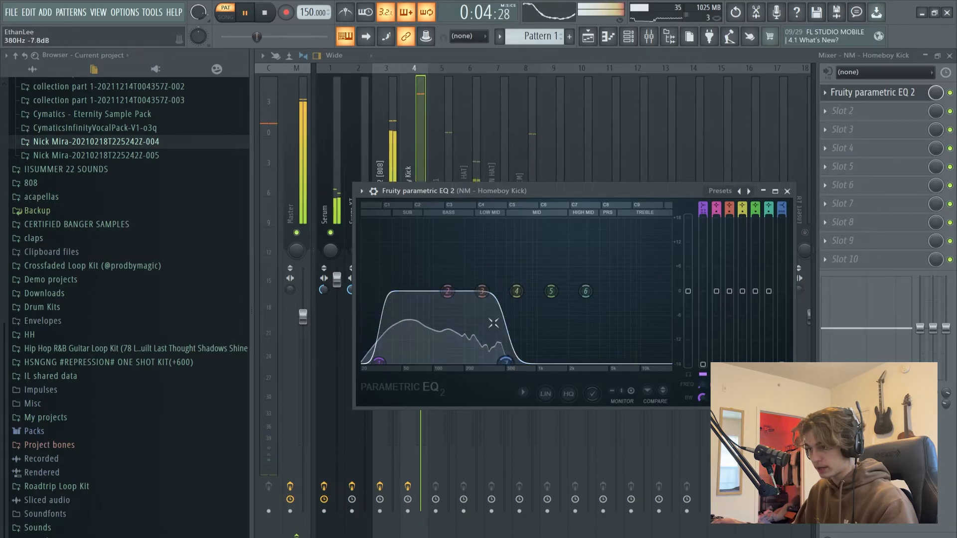
{"action": "left_click_drag", "start_coordinate": [481, 291], "coordinate": [483, 286]}
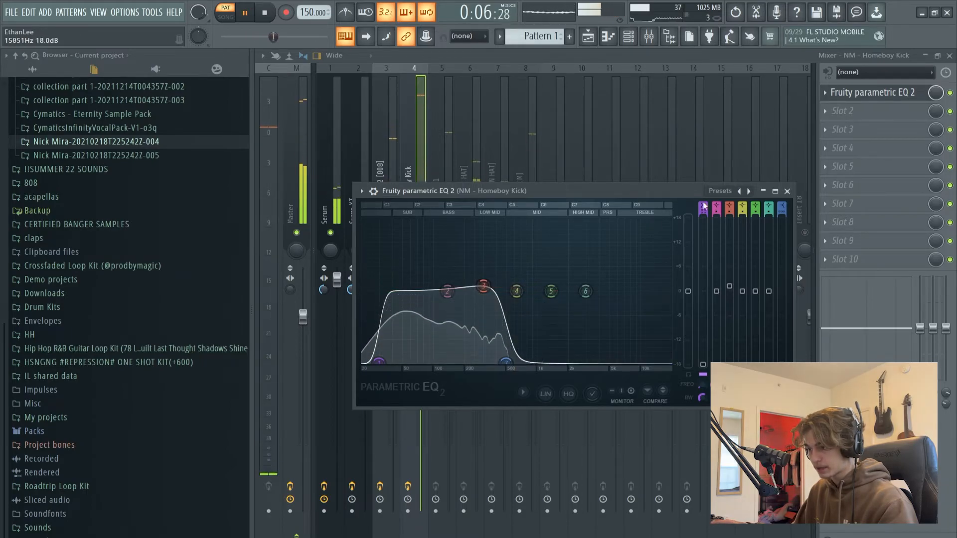
{"action": "left_click", "coordinate": [786, 191]}
{"action": "left_click_drag", "start_coordinate": [421, 317], "coordinate": [420, 325]}
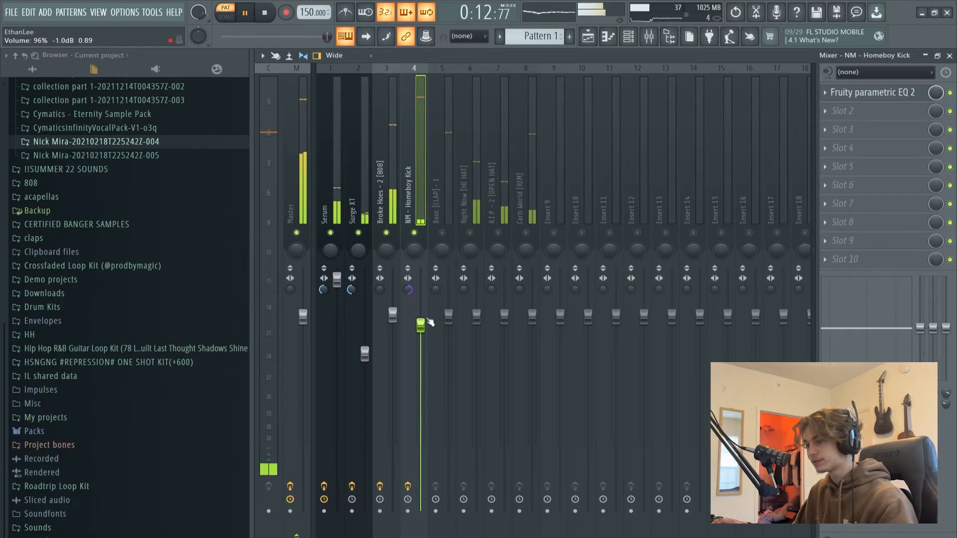
Step: Unmute the clap track with its volume raised slightly, and add Fruity Reeverb 2 to it with a wet level of about 21%
{"action": "left_click", "coordinate": [447, 236]}
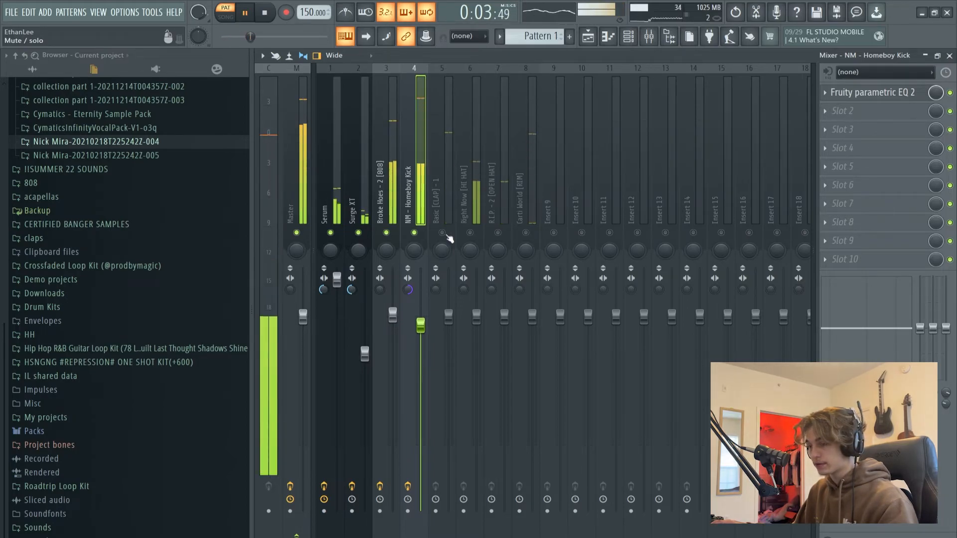
{"action": "left_click", "coordinate": [445, 207]}
{"action": "left_click_drag", "start_coordinate": [448, 316], "coordinate": [449, 312]}
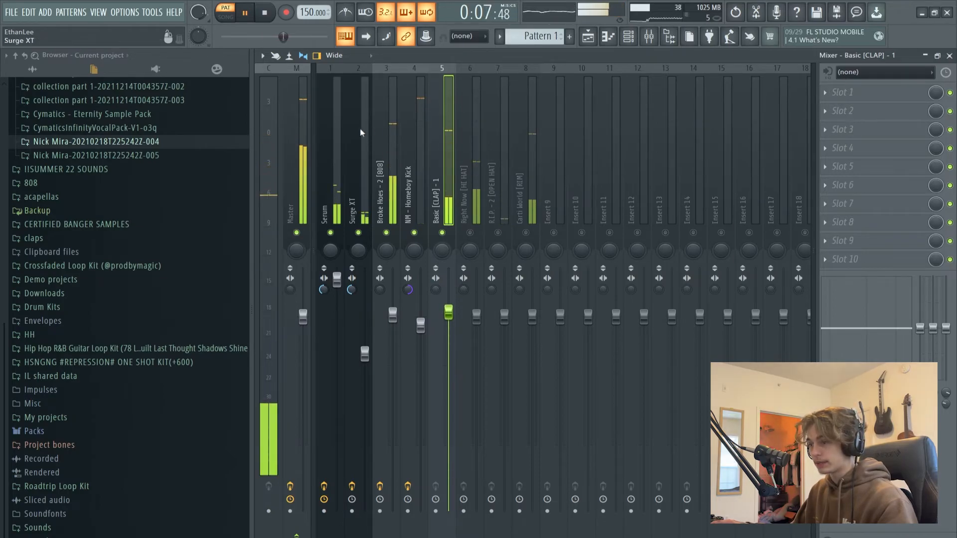
{"action": "left_click_drag", "start_coordinate": [448, 312], "coordinate": [449, 309]}
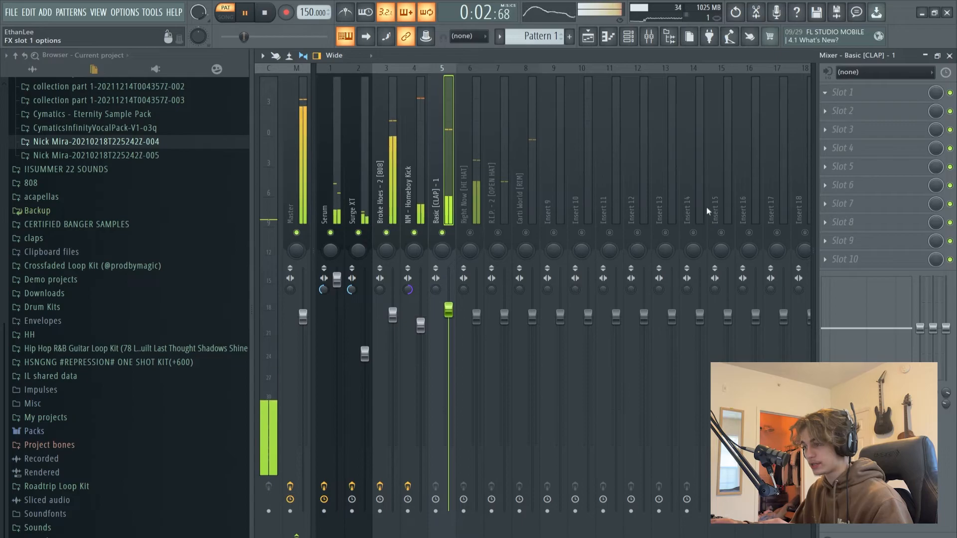
{"action": "left_click", "coordinate": [714, 232]}
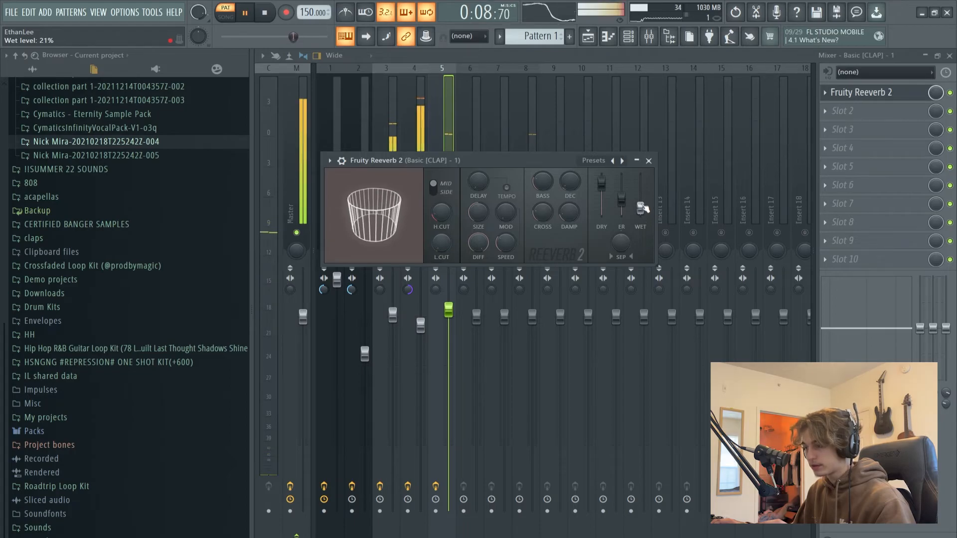
{"action": "left_click", "coordinate": [648, 161]}
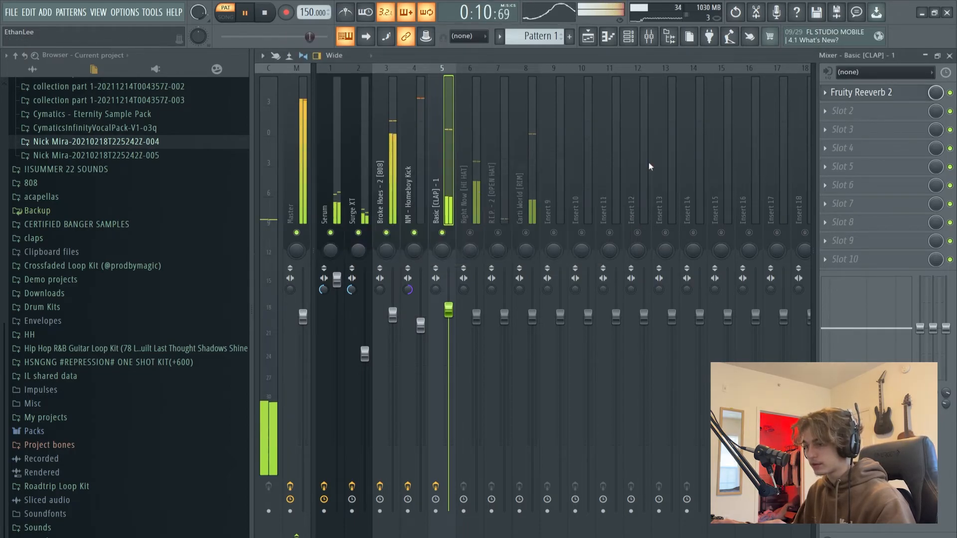
Step: Bring in the rim at a lower volume and the open hat at a slightly higher volume, adjusting the stereo separation of both
{"action": "left_click", "coordinate": [534, 196]}
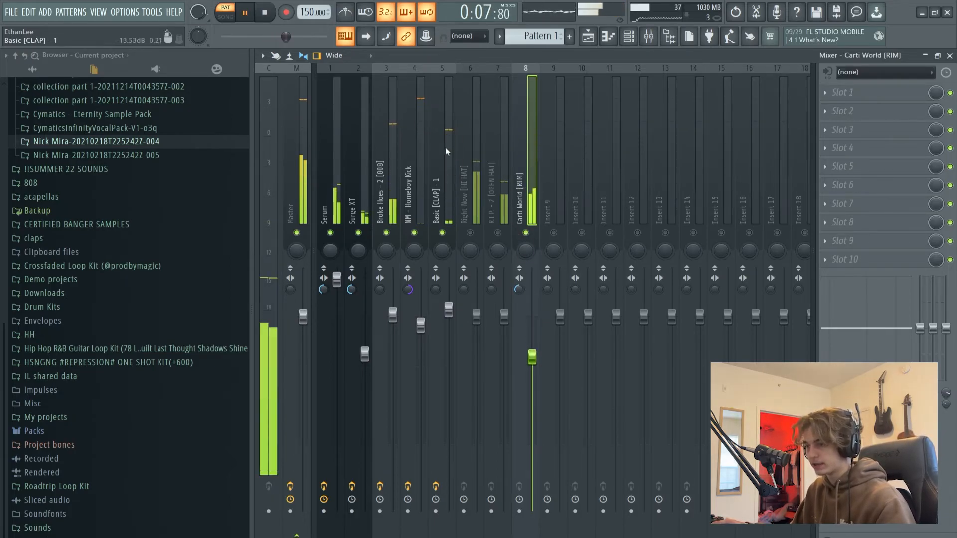
{"action": "left_click", "coordinate": [506, 318]}
{"action": "left_click_drag", "start_coordinate": [504, 312], "coordinate": [504, 306]}
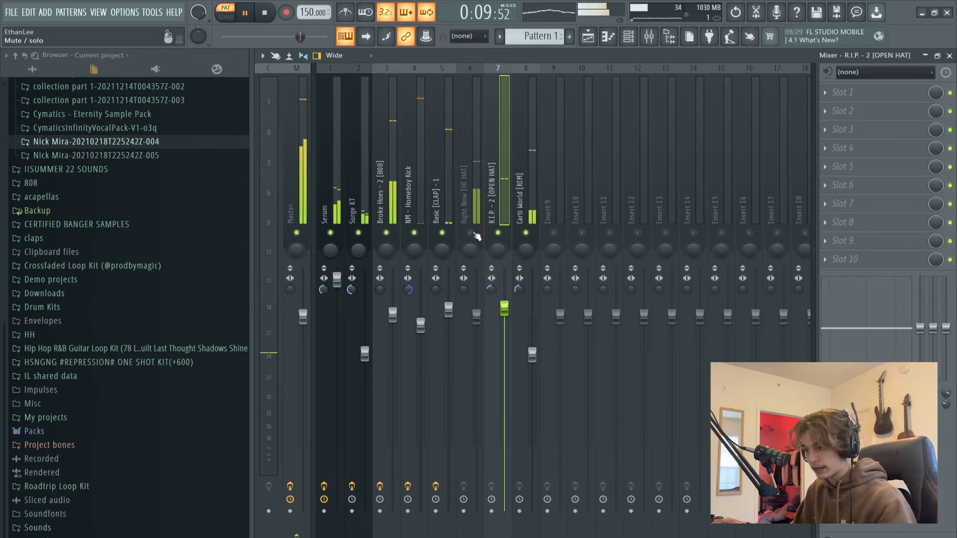
Step: Bring in the hi-hat at about 84% volume and raise the open hat's volume further
{"action": "left_click", "coordinate": [476, 315]}
{"action": "left_click_drag", "start_coordinate": [476, 315], "coordinate": [476, 351]}
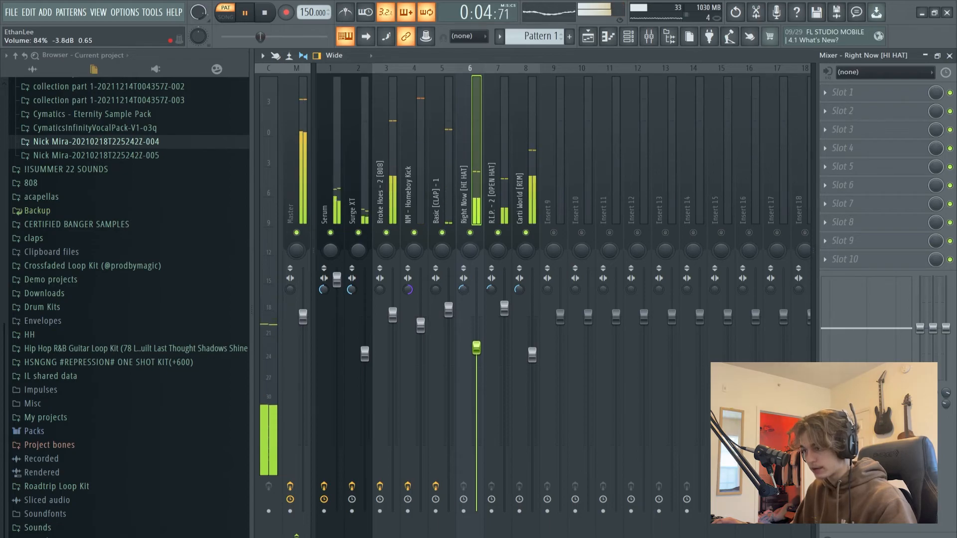
{"action": "left_click", "coordinate": [507, 235]}
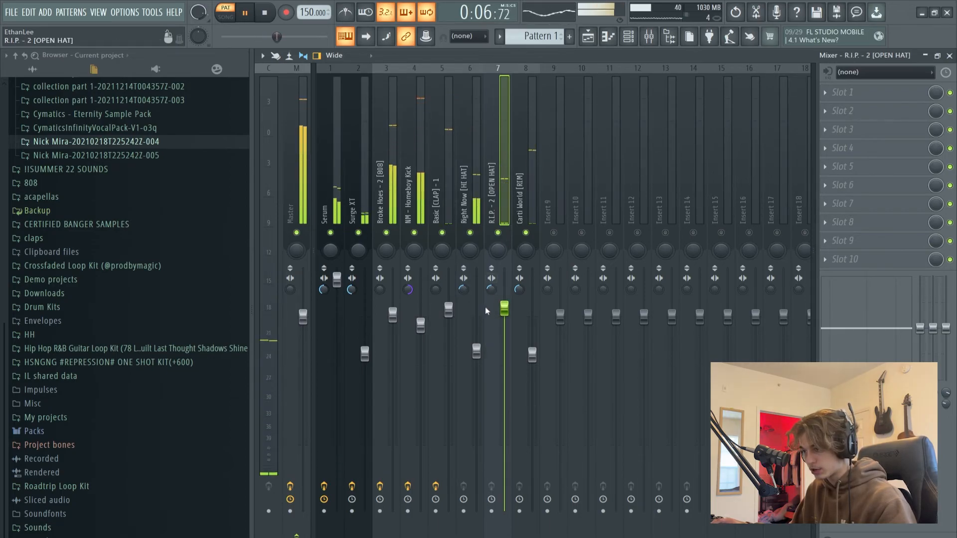
{"action": "left_click_drag", "start_coordinate": [508, 310], "coordinate": [508, 298]}
Step: Add the Og [OPEN HAT] sample from the kit's Open Hats folder as a new channel in the channel rack
{"action": "left_click", "coordinate": [628, 35]}
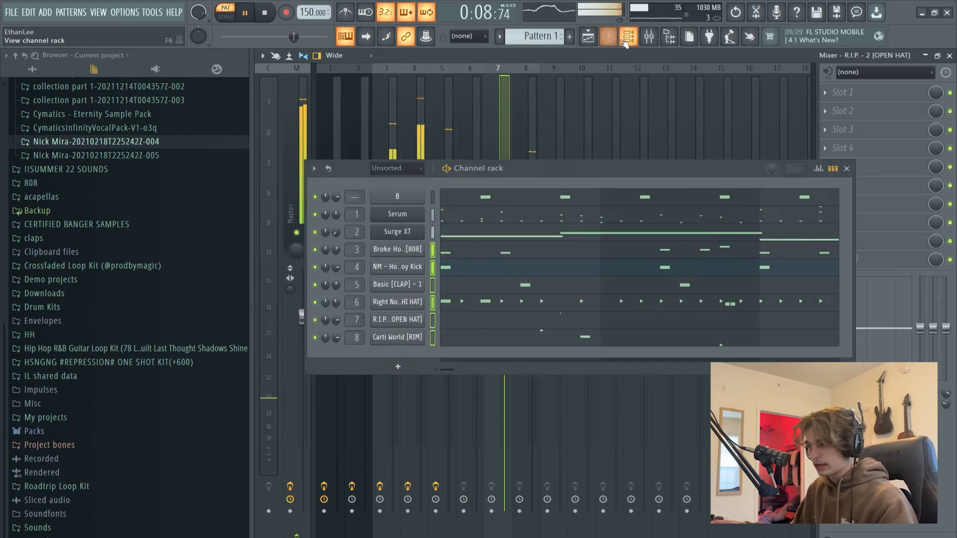
{"action": "scroll", "coordinate": [105, 286], "scroll_direction": "up", "scroll_amount": 6}
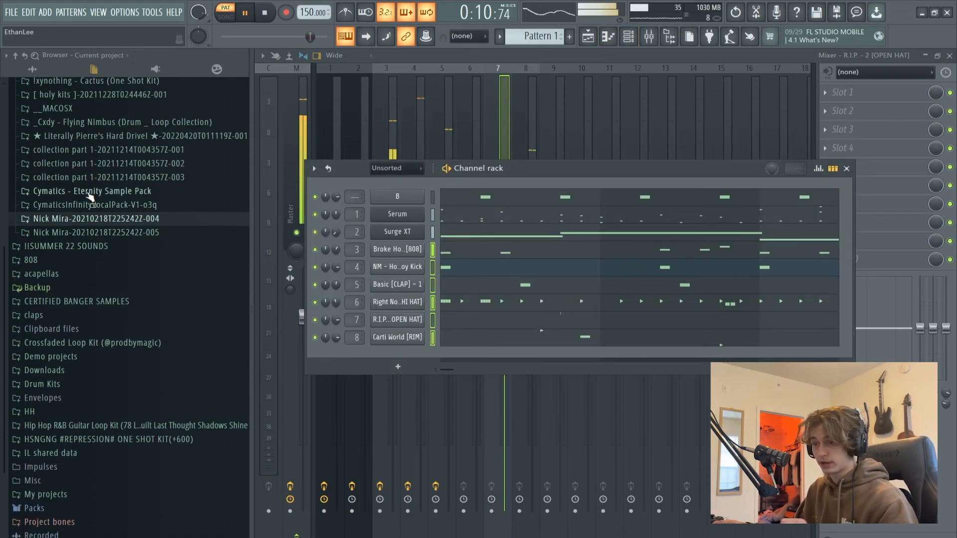
{"action": "left_click", "coordinate": [105, 289]}
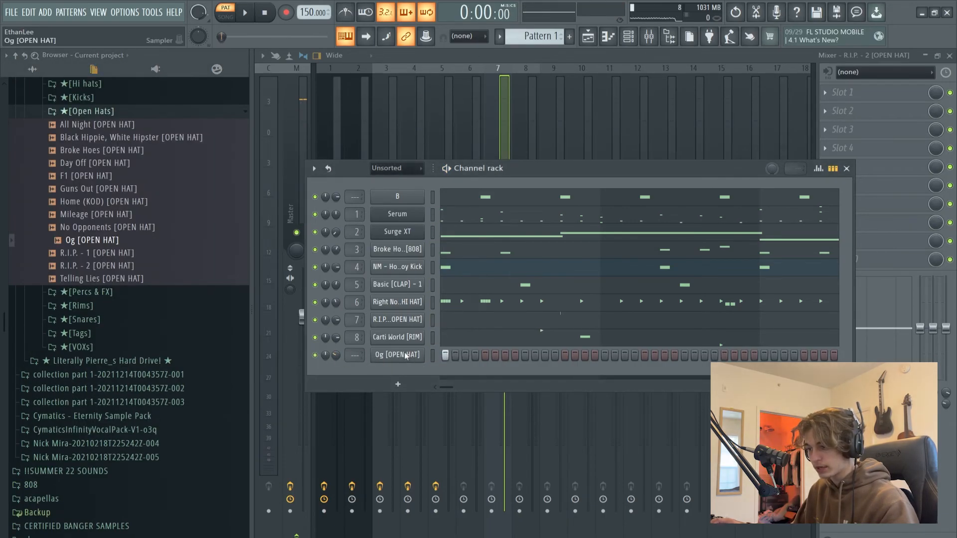
Step: Duplicate the Og [OPEN HAT] hit from bar 1 to bar 5 in the piano roll
{"action": "left_click", "coordinate": [410, 358]}
{"action": "key", "text": "F7"}
{"action": "left_click_drag", "start_coordinate": [517, 84], "coordinate": [88, 97]}
{"action": "key", "text": "ctrl+b"}
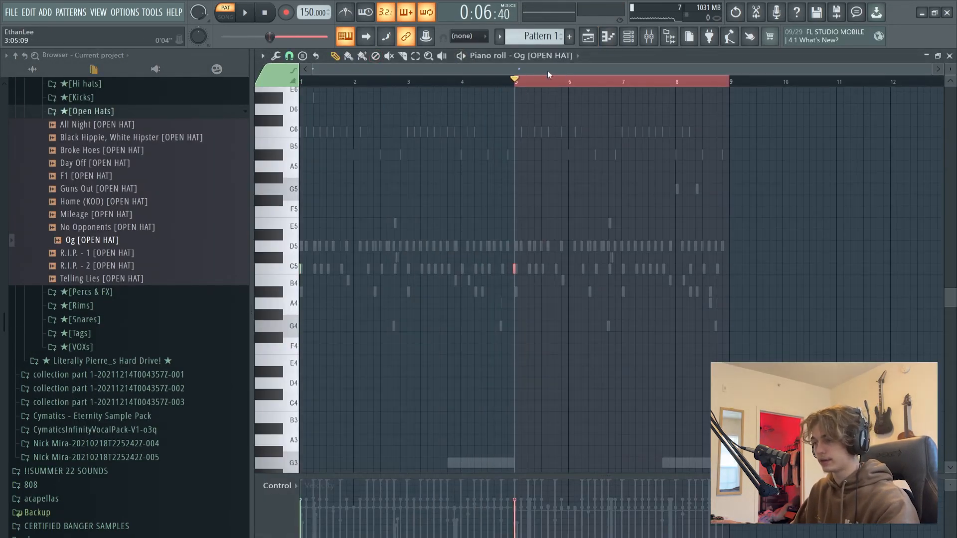
{"action": "key", "text": "ctrl+d"}
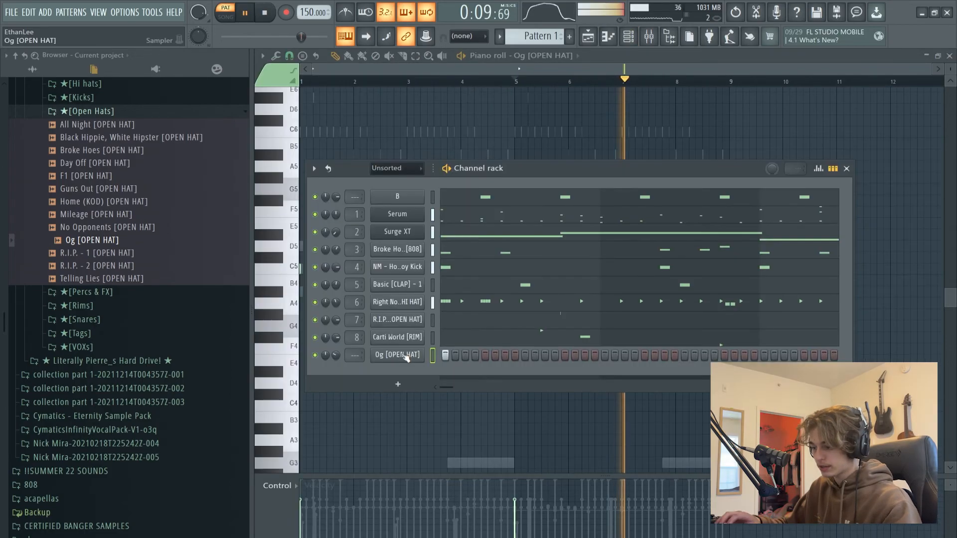
Step: Route the Og [OPEN HAT] channel to mixer track 9, with its volume raised and stereo separation adjusted
{"action": "key", "text": "ctrl+l"}
{"action": "left_click", "coordinate": [548, 121]}
{"action": "key", "text": "space"}
{"action": "key", "text": "space"}
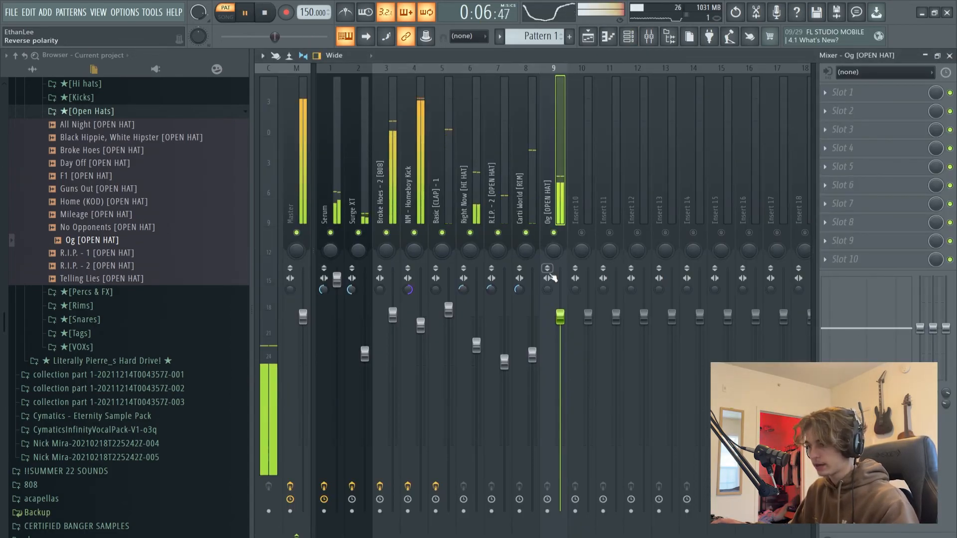
{"action": "left_click_drag", "start_coordinate": [561, 317], "coordinate": [560, 297]}
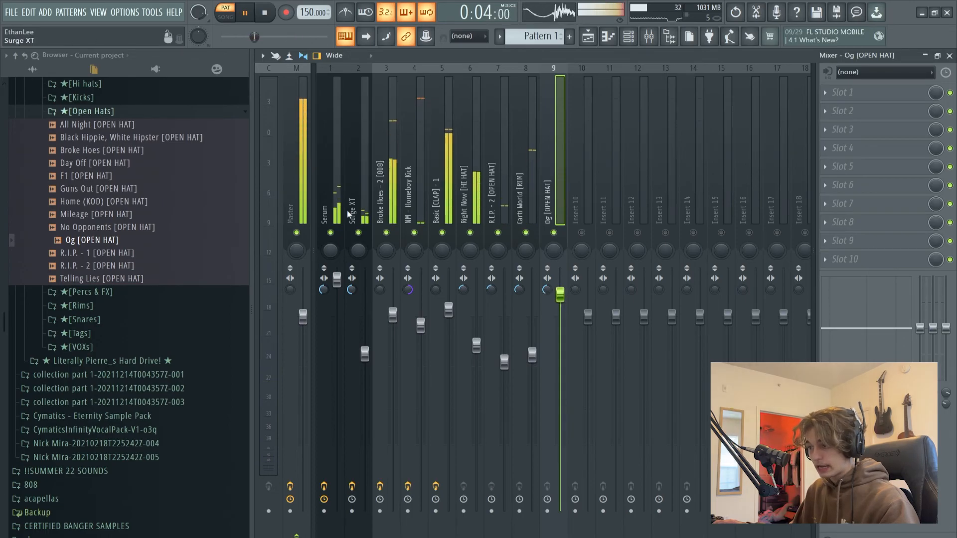
Step: Select the Serum and Surge XT mixer tracks together
{"action": "left_click", "coordinate": [336, 194]}
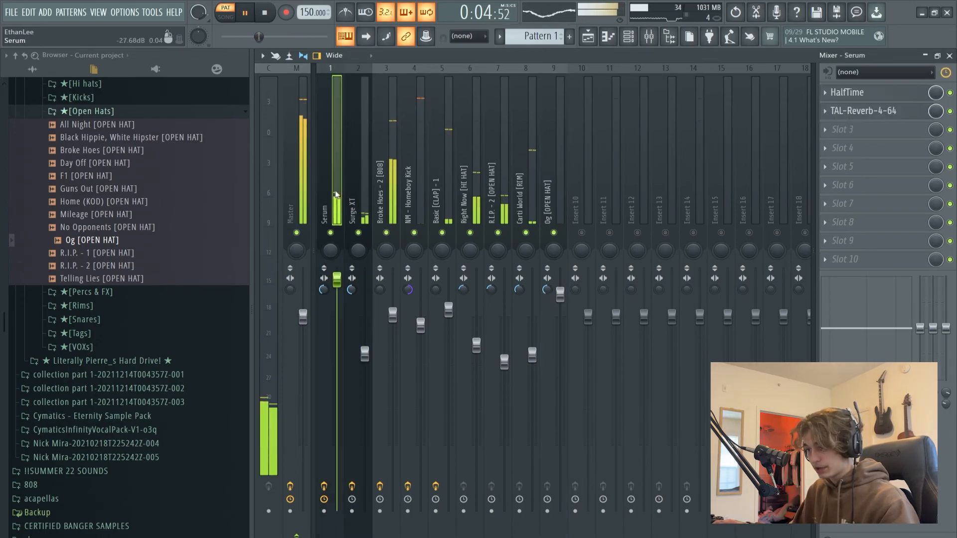
{"action": "left_click", "coordinate": [362, 202], "text": "ctrl+shift"}
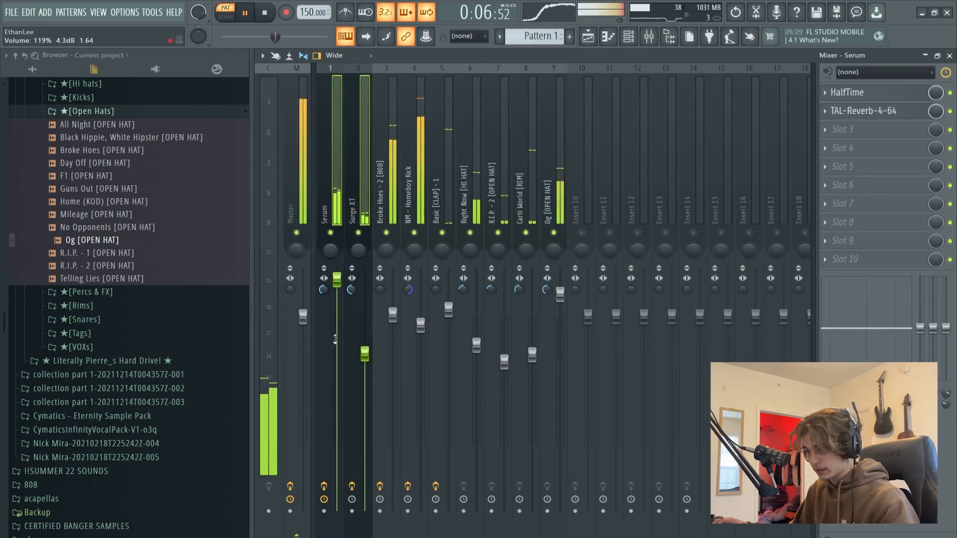